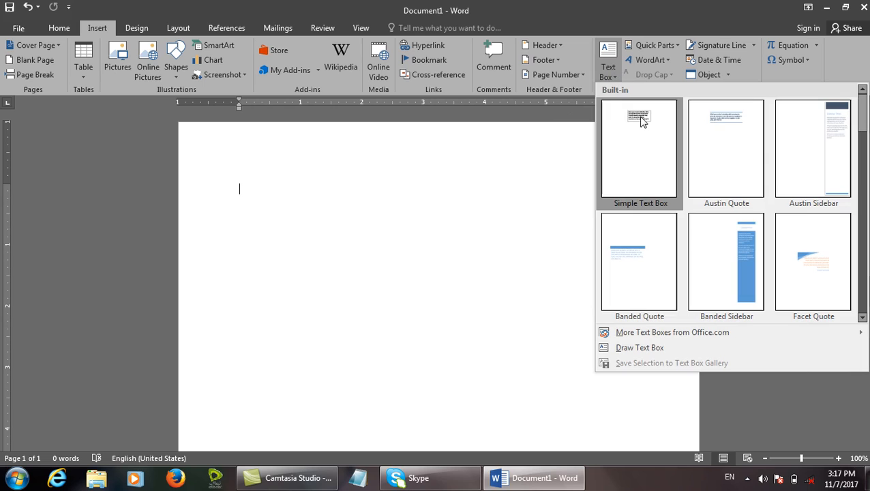
Insert the built-in Simple Text Box, and delete it from the page
click(641, 119)
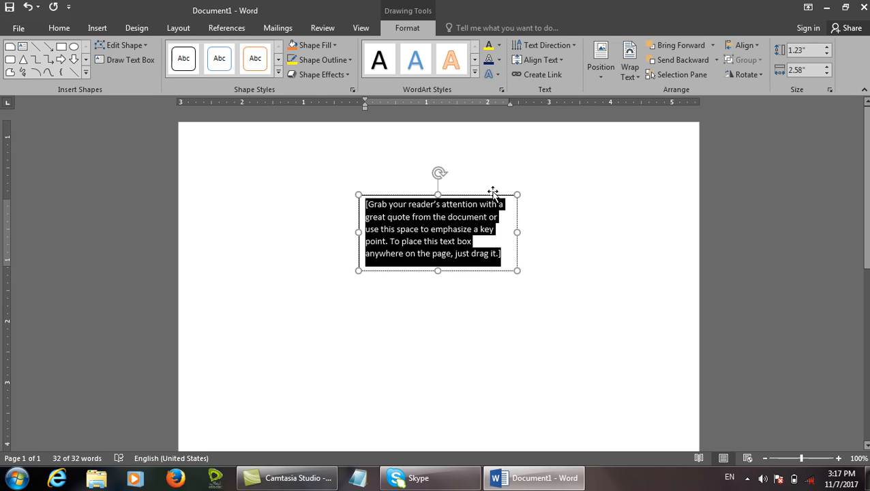
click(495, 196)
key(Delete)
Fill the blank page with sample paragraphs generated by =rand()
text(=rand()
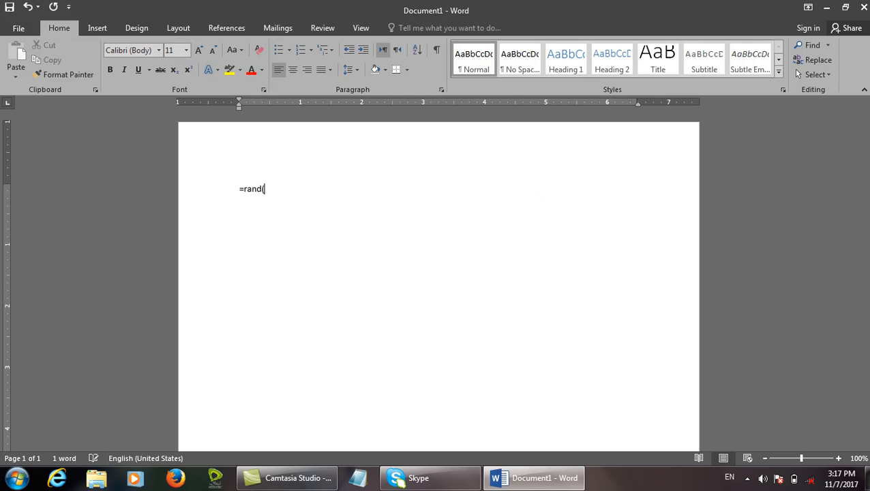
text())
key(Return)
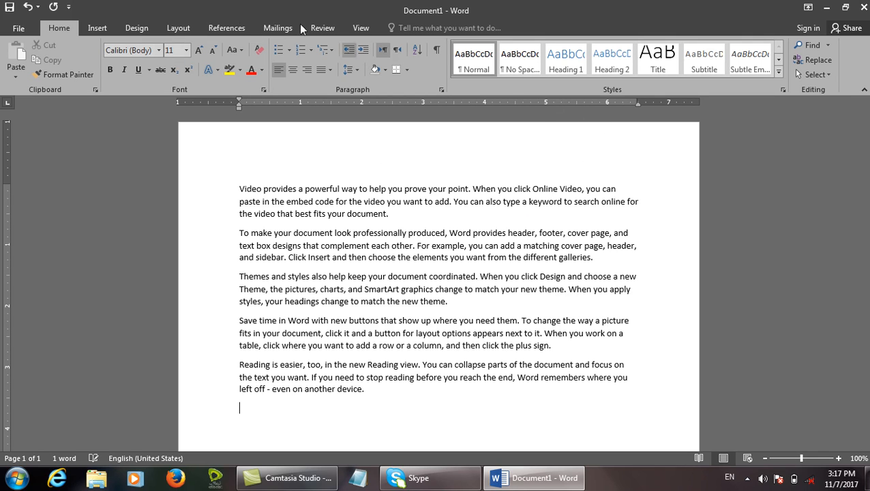
click(110, 28)
key(ctrl+shift+d)
mouse_move(176, 183)
mouse_down()
mouse_move(237, 250)
mouse_move(247, 440)
mouse_move(229, 438)
mouse_up()
drag(650, 178, 694, 433)
key(ctrl+shift+d)
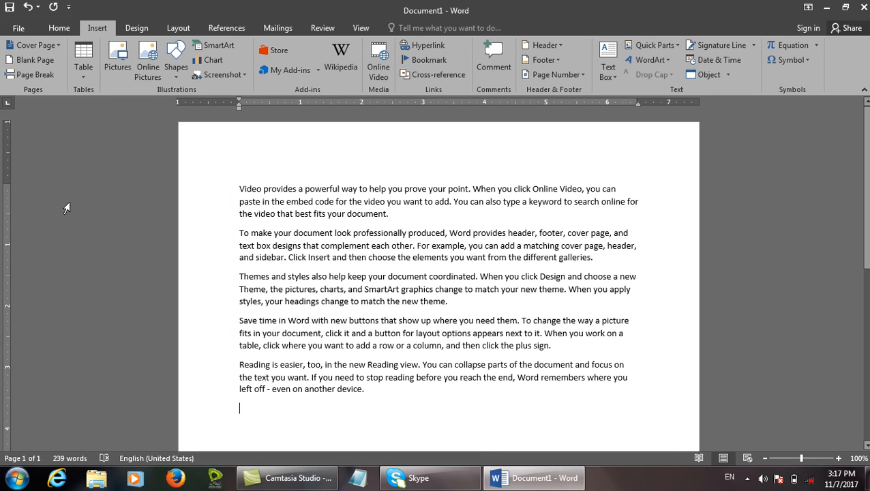
double_click(196, 194)
Insert the built-in Facet Sidebar (Left) text box, with the cursor in the second paragraph
click(274, 233)
click(617, 73)
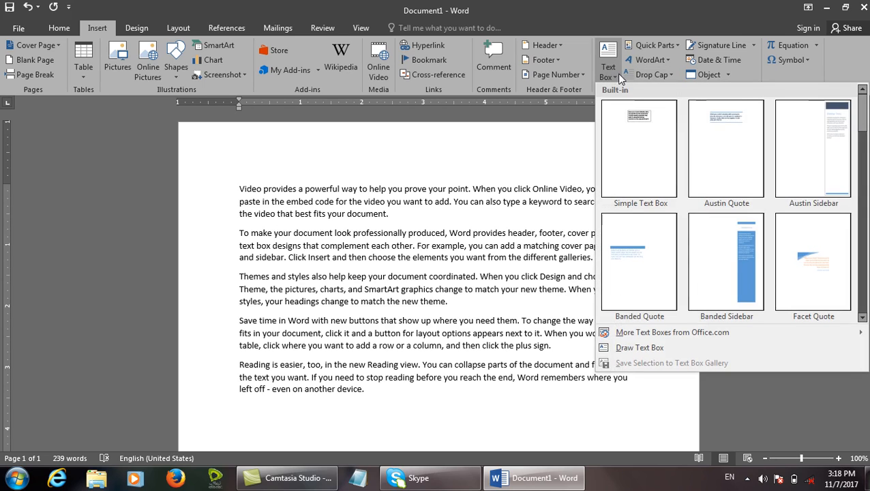
scroll(860, 149, down, 3)
scroll(726, 201, down, 5)
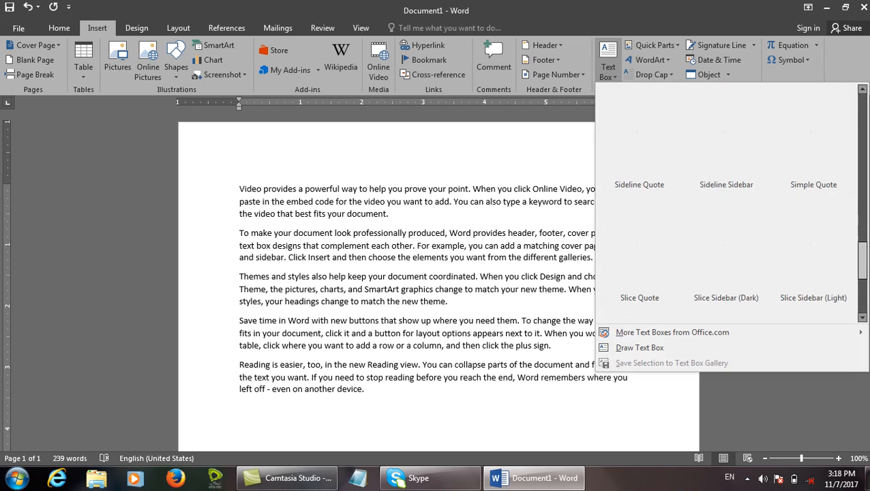
scroll(726, 201, up, 4)
scroll(726, 201, up, 3)
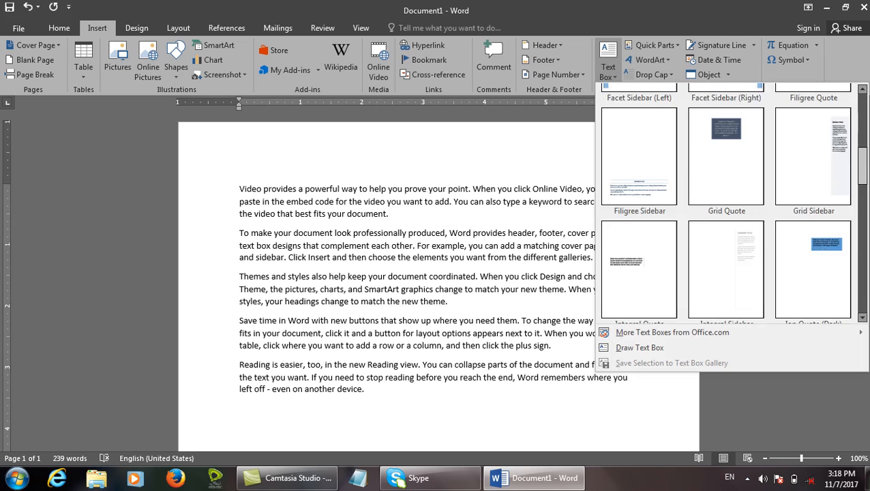
scroll(726, 201, down, 2)
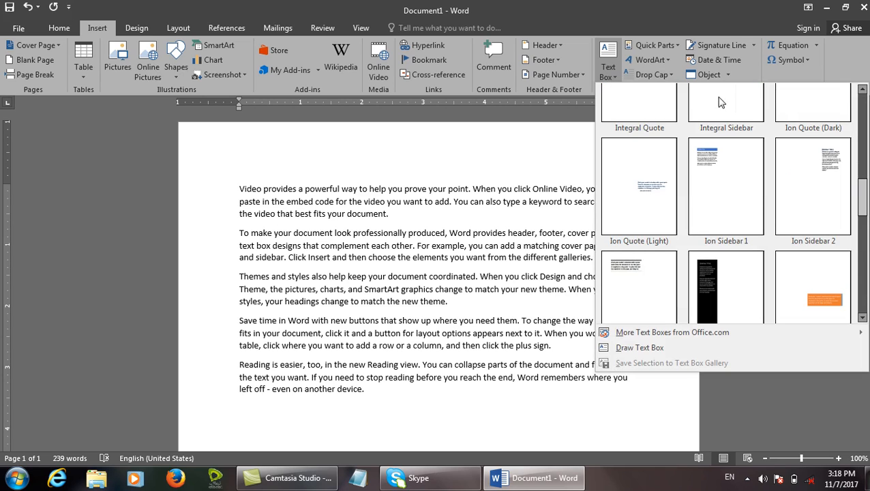
scroll(719, 109, up, 2)
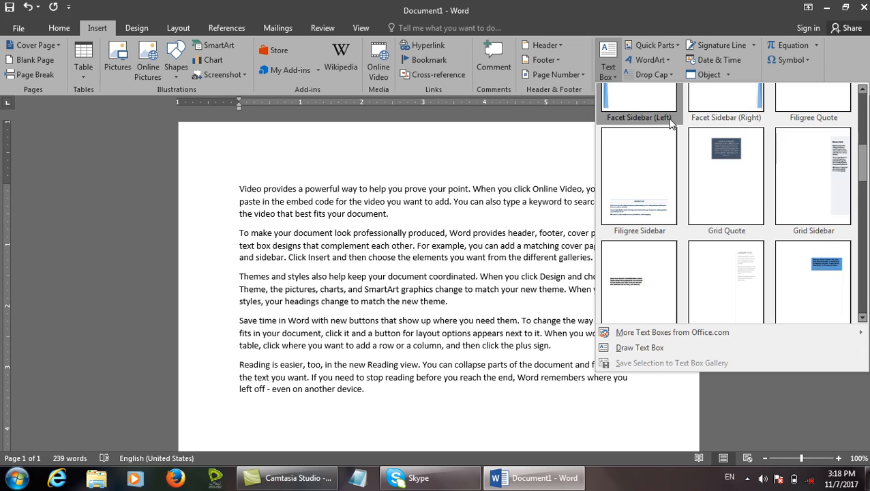
click(649, 100)
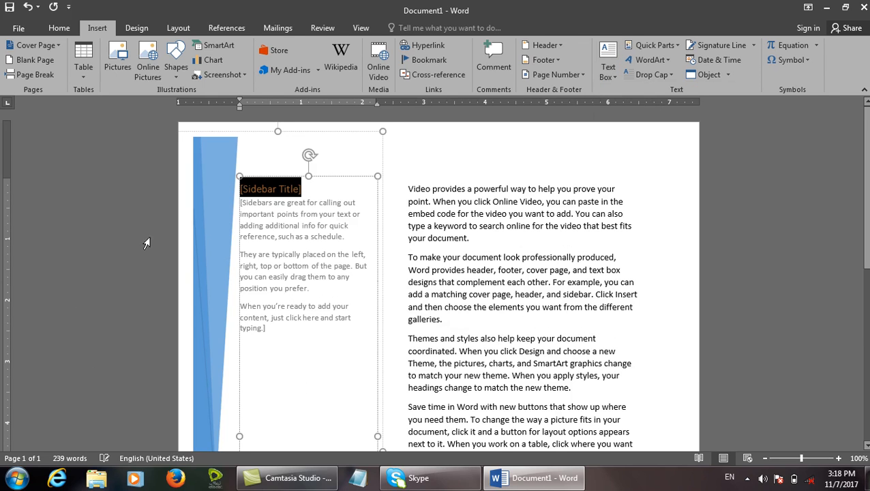
Replace the sidebar's placeholder title and text with sample text from =rand(), and delete the whole sidebar
drag(327, 346, 240, 183)
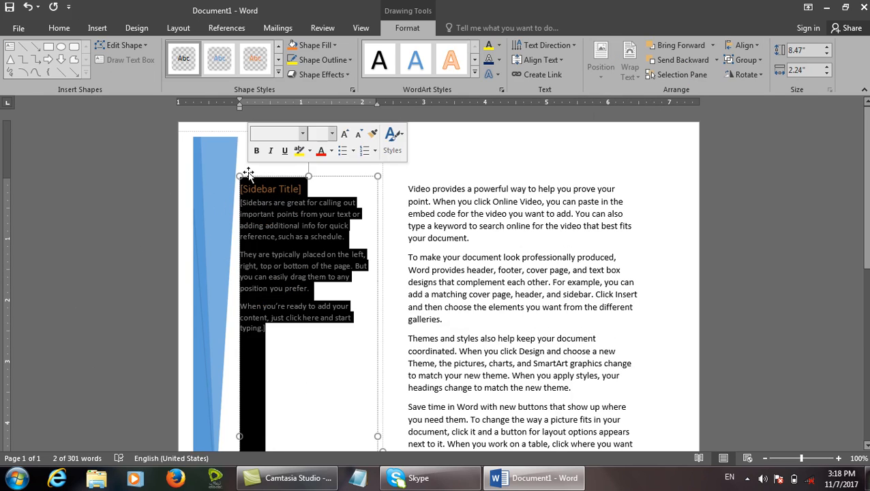
key(Delete)
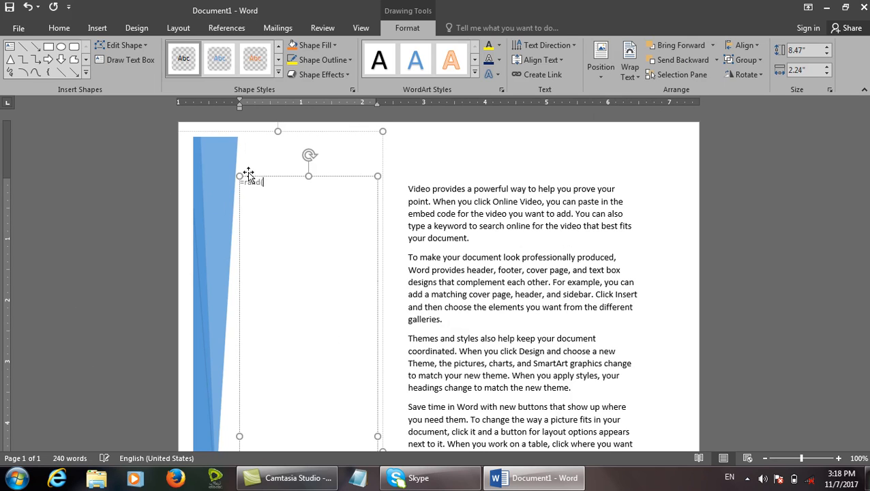
text(Video provides a powerful way to help you prove your point. When you click Online Video, you can paste in the embed code for the video you want to add. You can also type a keyword to search online for the video that best fits your document. To make your document look professionally produced, Word provides header, footer, cover page, and text box designs that complement each other. For example, you can add a matching cover page, header, and sidebar. Click Insert and then choose the elements you want from the different galleries. Themes and styles also help keep your document coordinated. When you click Design and choose a new Theme, the pictures, charts, and SmartArt graphics change to match your new theme. When you apply styles, your headings change to match the new theme. Save time in Word with new buttons that show up where you need them. To change the way a picture fits in your document, click it and a button for layout options appears next to it. When you work on a table, click where you want to add a row or a column, and then click the plus sign. Reading is easier, too, in the new Reading view. You can collapse parts of the document and focus on the text you want. If you need to stop reading before you reach the end, Word remembers where you left off - even on another device.)
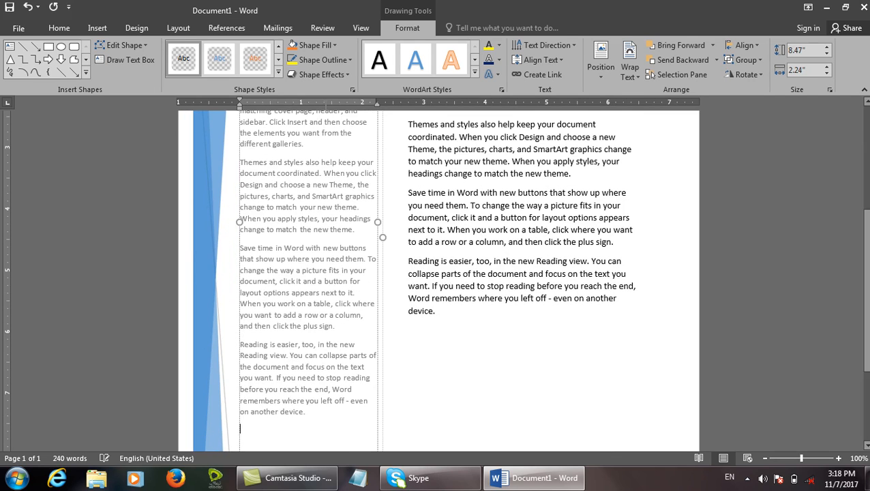
scroll(321, 194, up, 6)
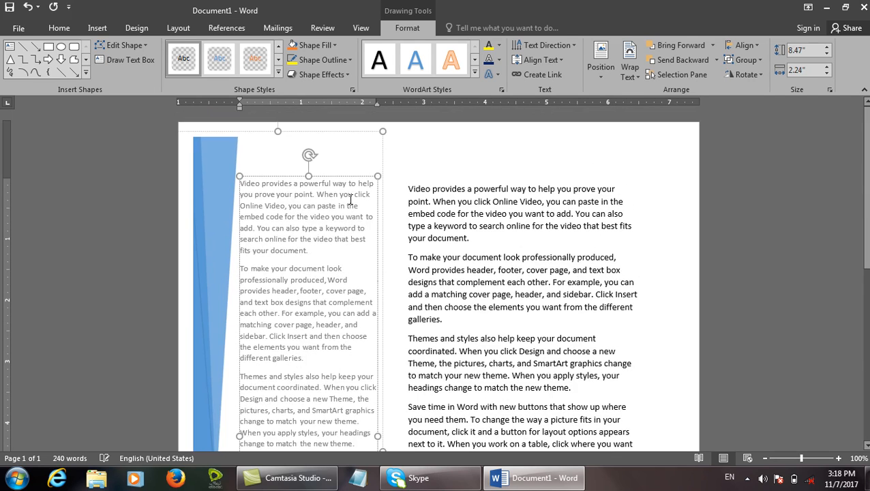
click(371, 131)
key(Delete)
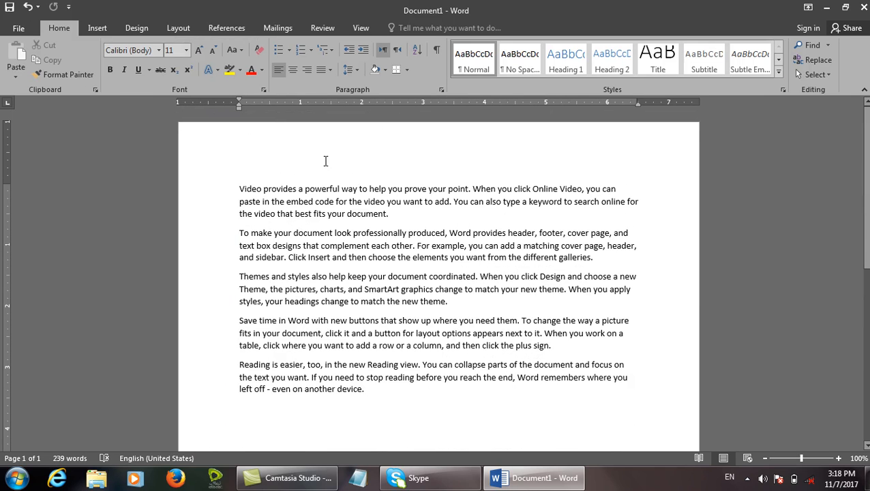
click(99, 28)
click(612, 81)
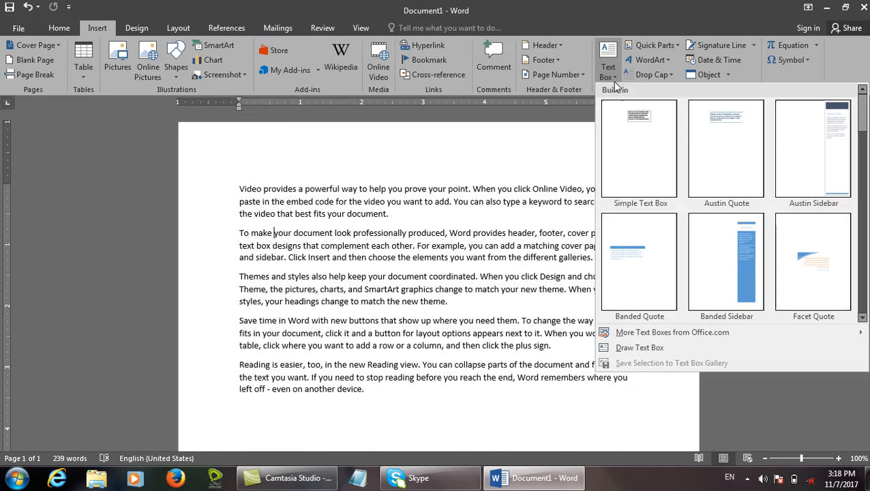
click(640, 347)
key(Escape)
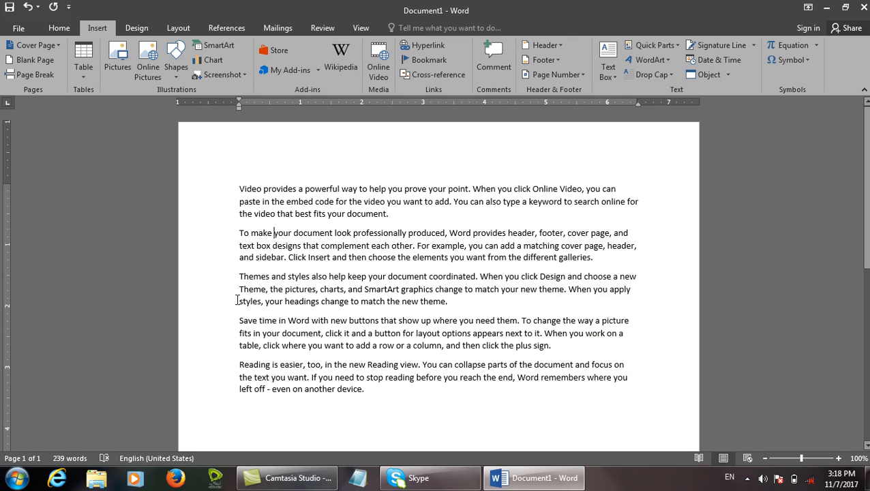
Draw a tall text box about 3.91" high and 0.92" wide in the left page margin, containing "Computer machine"
click(610, 72)
click(640, 350)
mouse_move(180, 186)
mouse_down()
mouse_move(216, 291)
mouse_move(236, 425)
mouse_up()
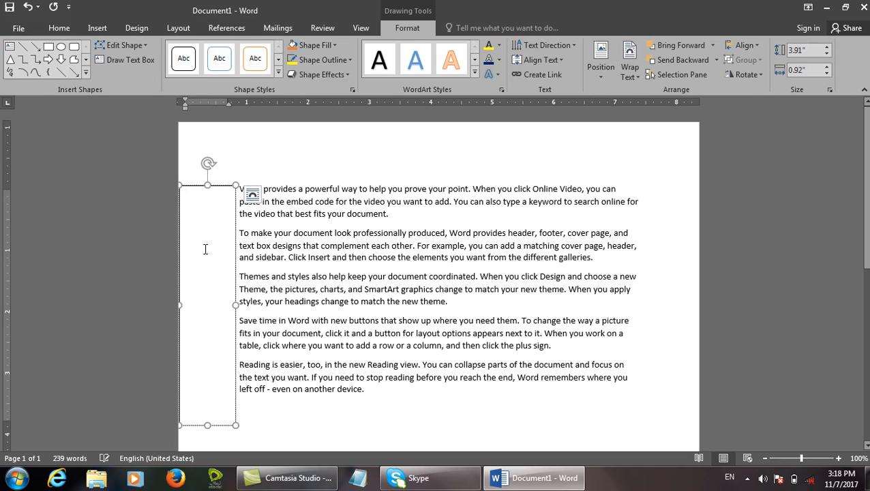
text(computer machine)
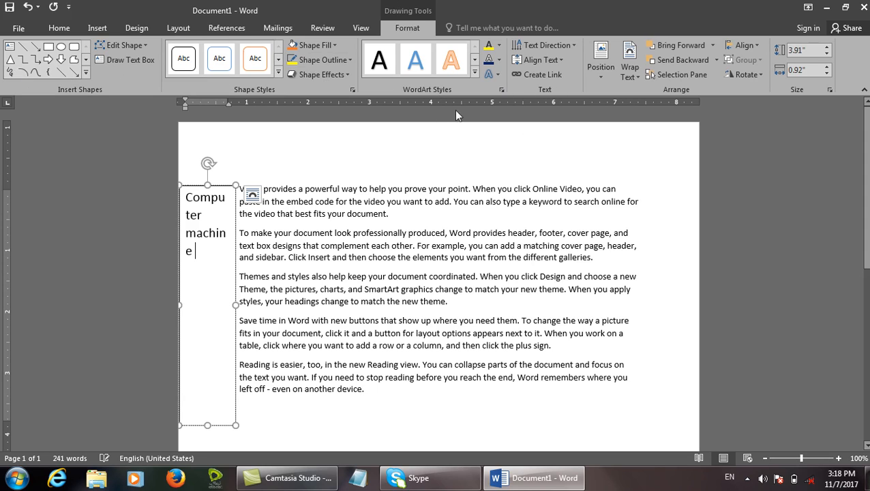
Rotate all text in the margin text box by 90°, and change the rotation to 270°
click(220, 193)
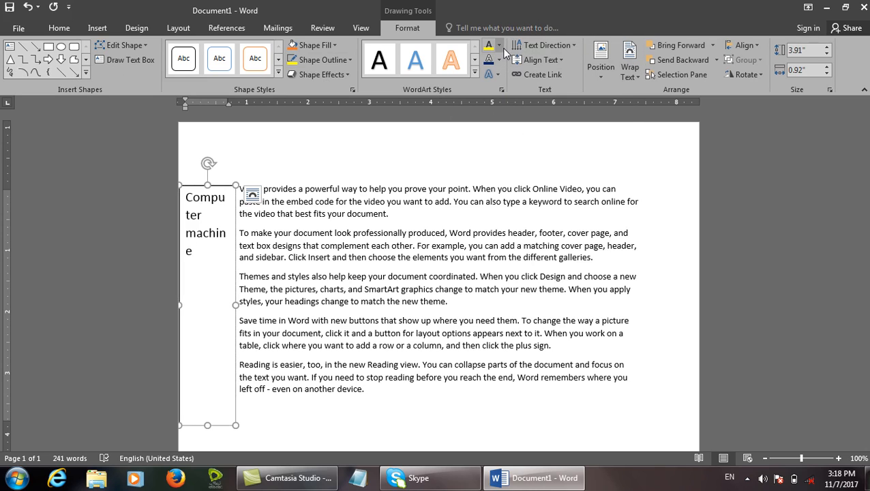
click(574, 46)
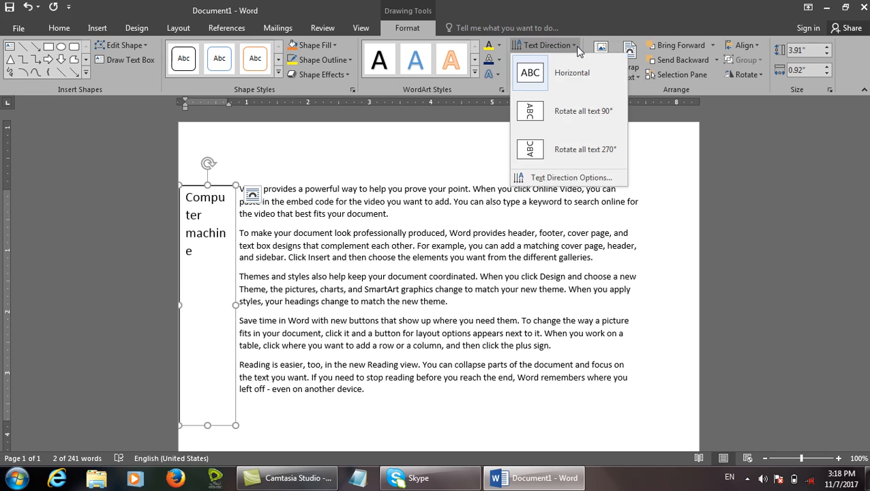
click(226, 221)
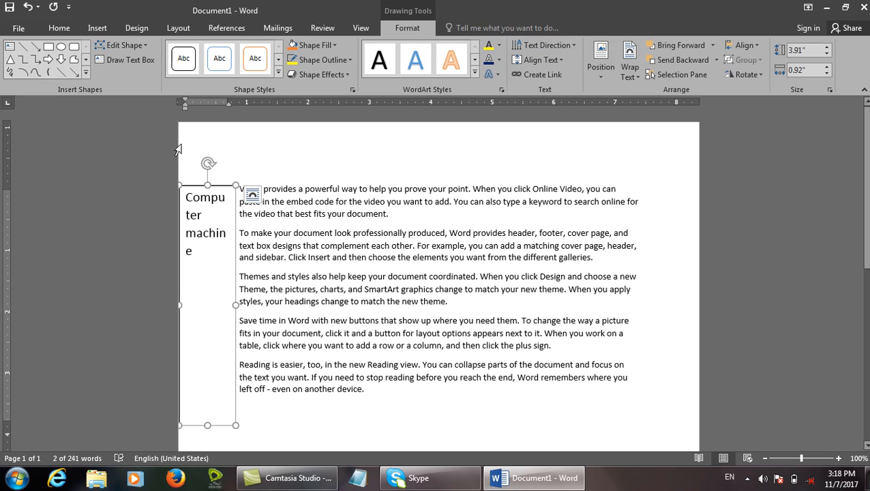
click(570, 46)
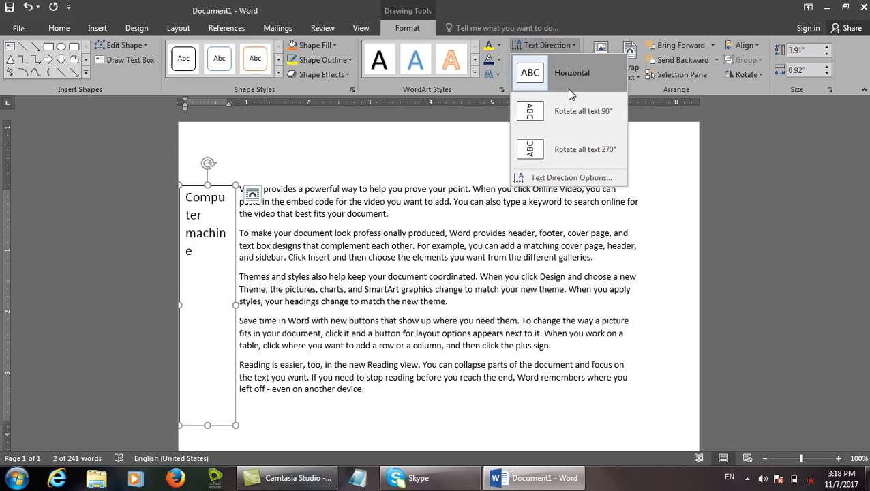
click(537, 114)
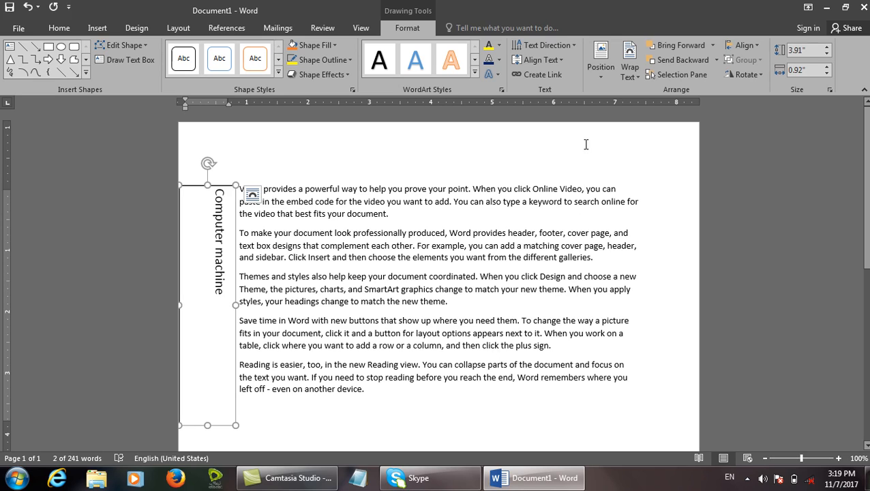
click(572, 49)
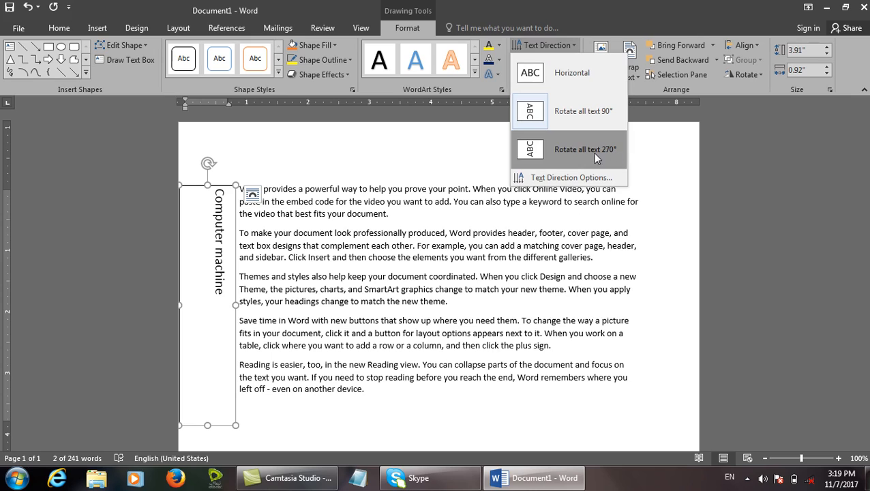
click(612, 157)
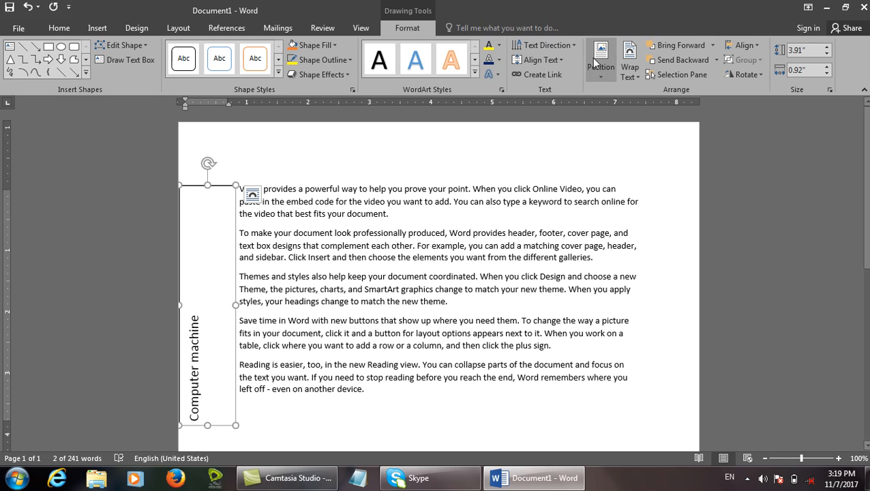
Try each orientation in the Text Direction options for the margin text box, and apply the horizontal one
click(569, 43)
click(603, 178)
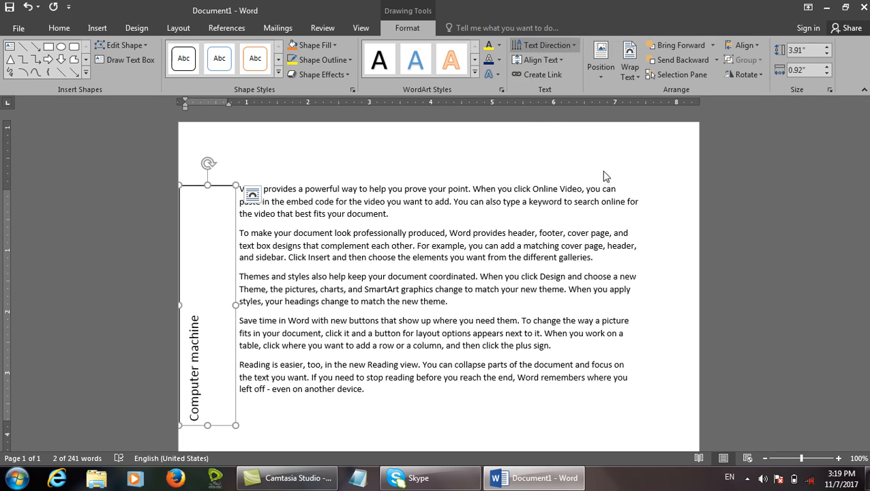
drag(431, 159, 569, 46)
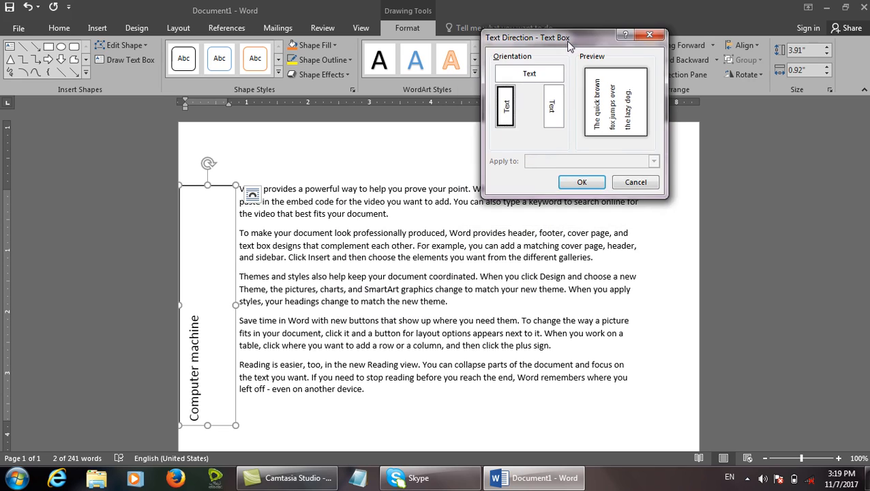
click(552, 99)
click(541, 75)
click(506, 105)
click(552, 106)
click(505, 106)
click(529, 73)
click(582, 182)
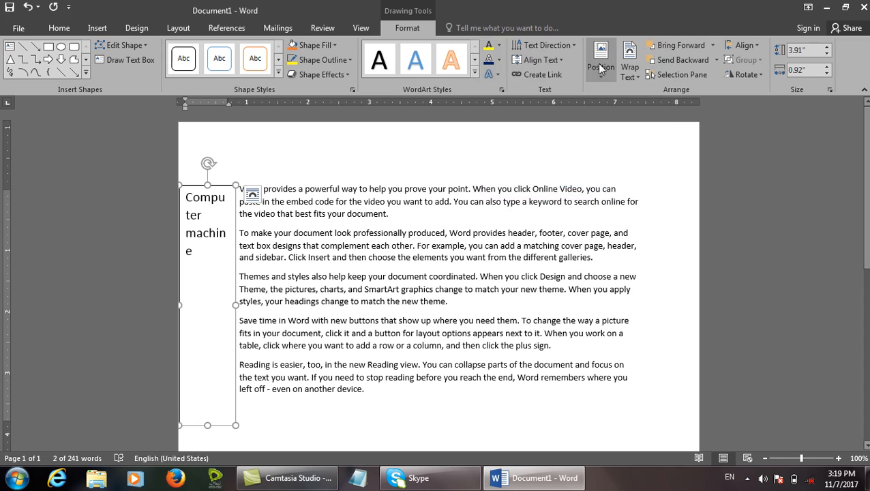
Apply the bottom-to-top (270°) orientation to the margin text box through the Text Direction options
click(554, 44)
click(526, 182)
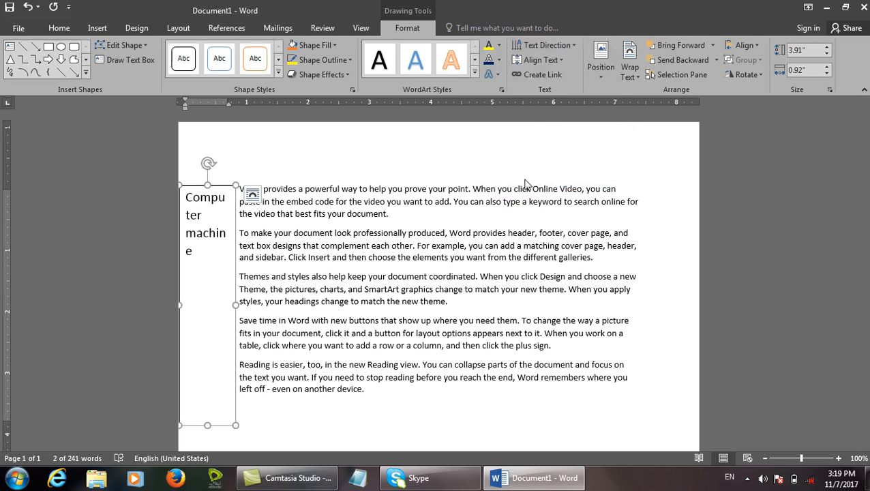
click(505, 105)
click(582, 181)
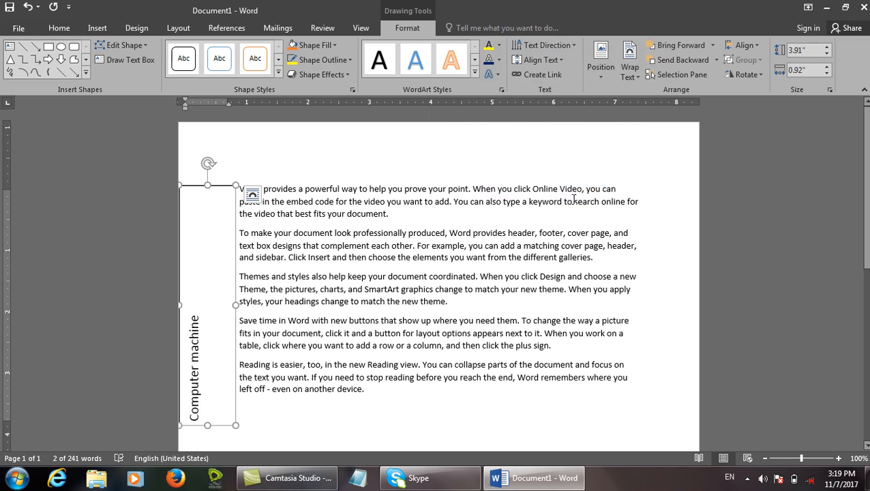
click(571, 46)
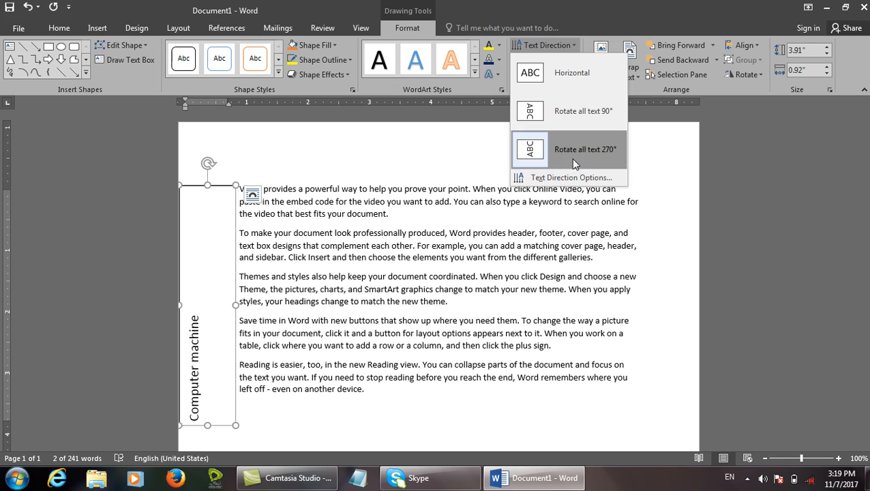
click(572, 162)
click(560, 46)
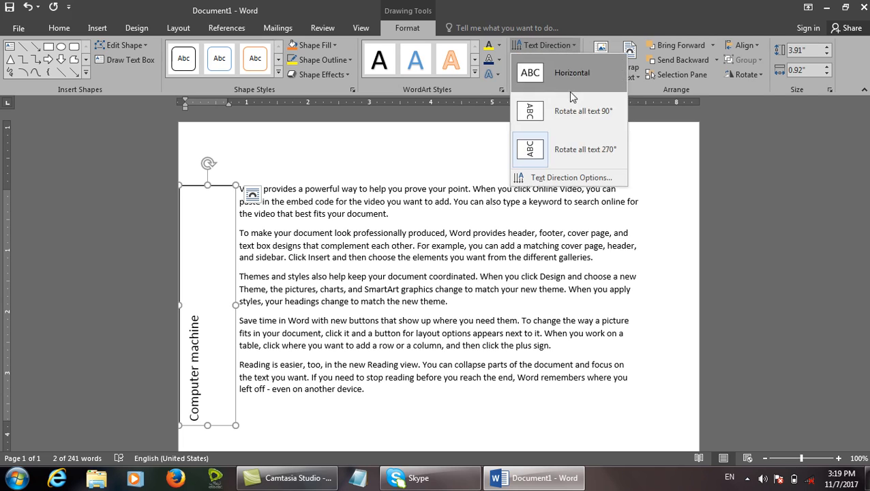
click(559, 171)
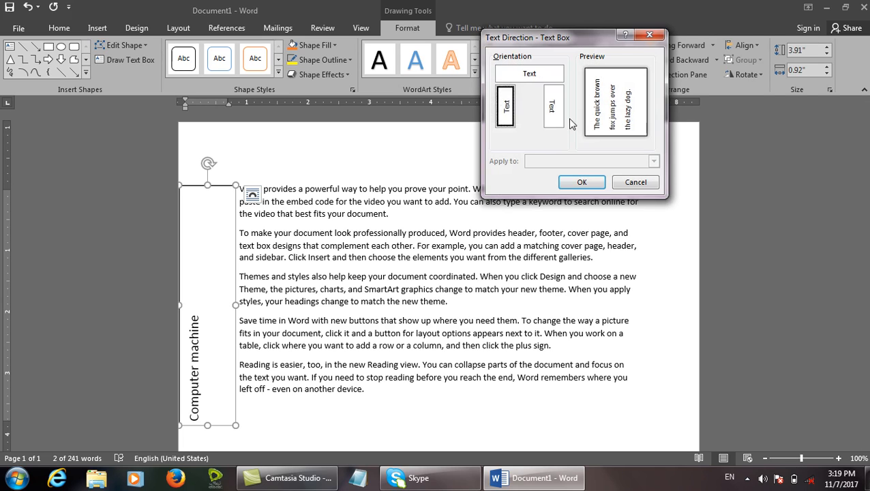
click(635, 182)
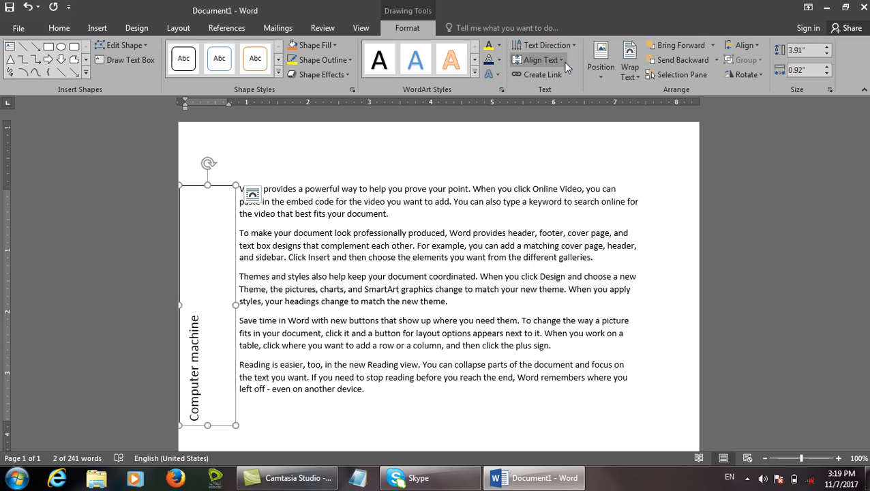
Draw a text box about 2.73" high and 5.76" wide in the empty area below the paragraphs, containing the centered word "Computer"
click(469, 409)
scroll(470, 409, down, 8)
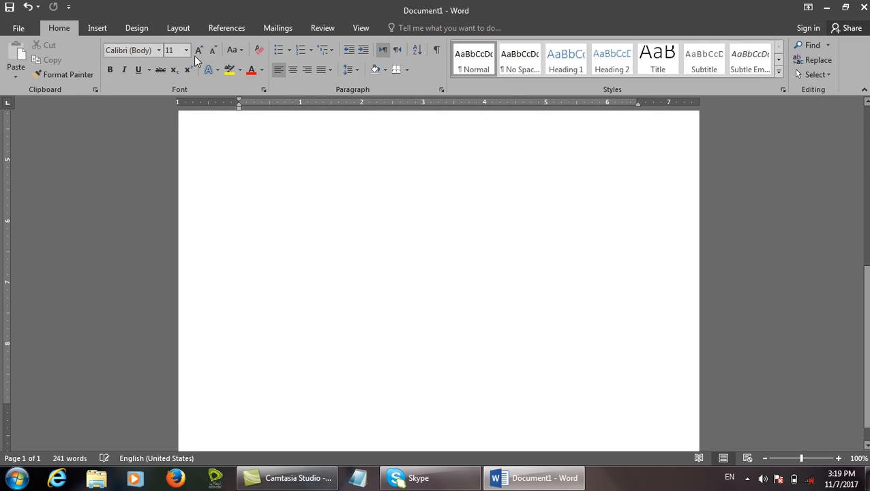
click(99, 28)
click(608, 68)
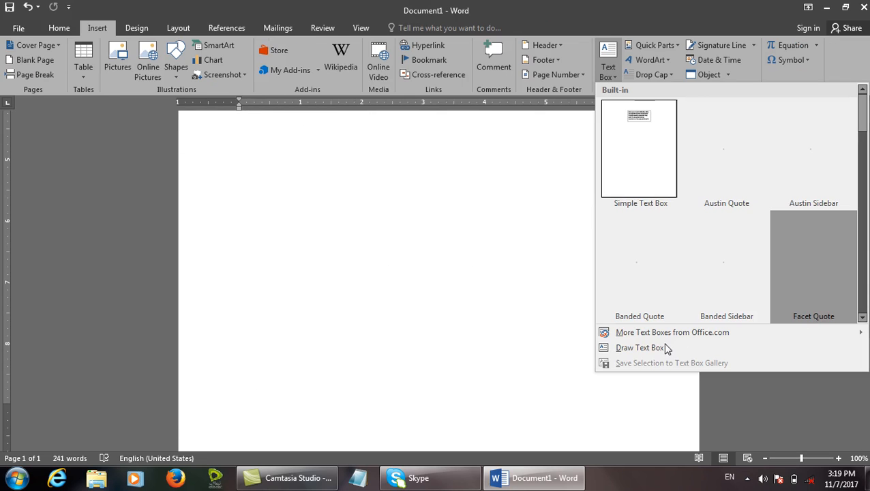
click(663, 350)
mouse_move(264, 148)
mouse_down()
mouse_move(509, 289)
mouse_move(619, 316)
mouse_up()
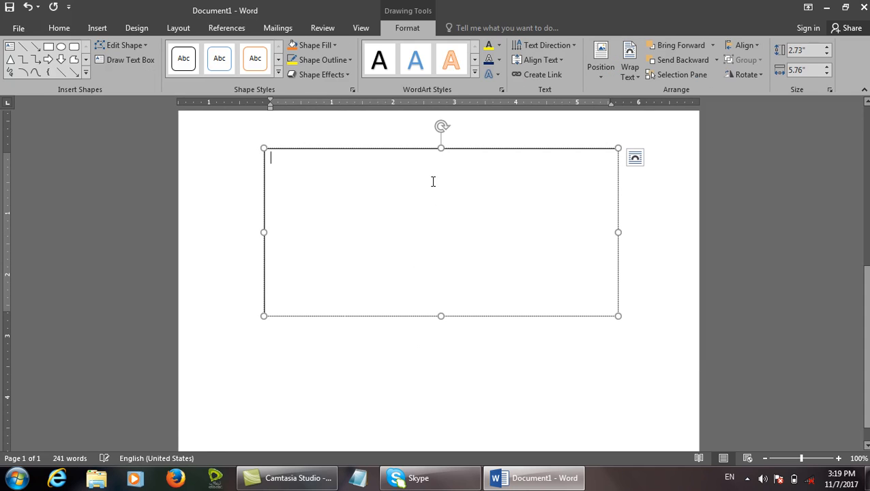
text(computer)
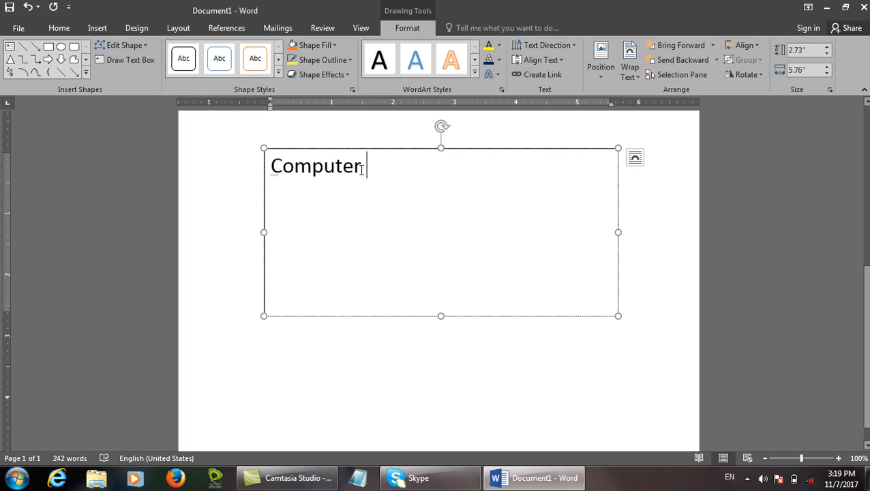
key(ctrl+e)
Align the "Computer" text vertically to the middle of its text box, and change the alignment to bottom
click(506, 148)
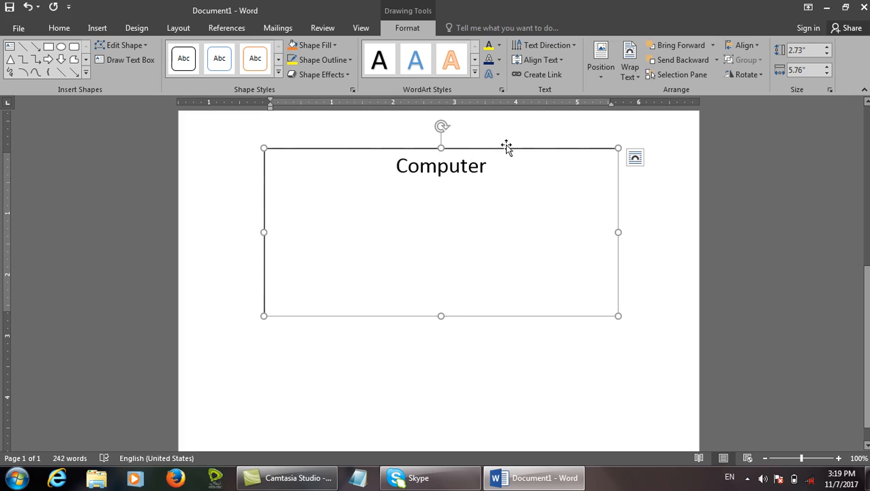
click(558, 60)
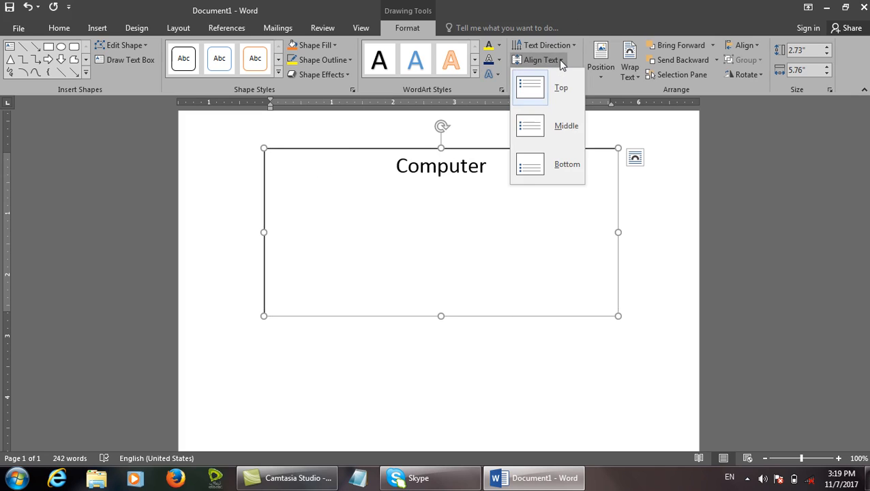
click(567, 125)
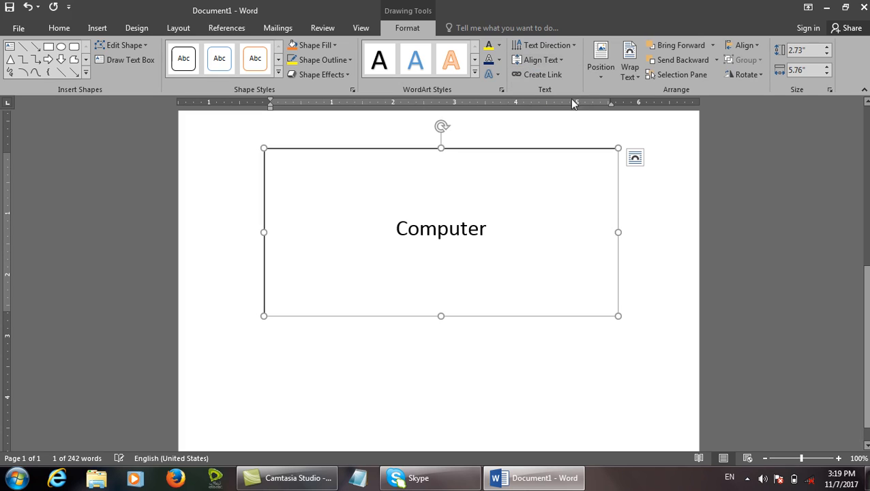
click(563, 62)
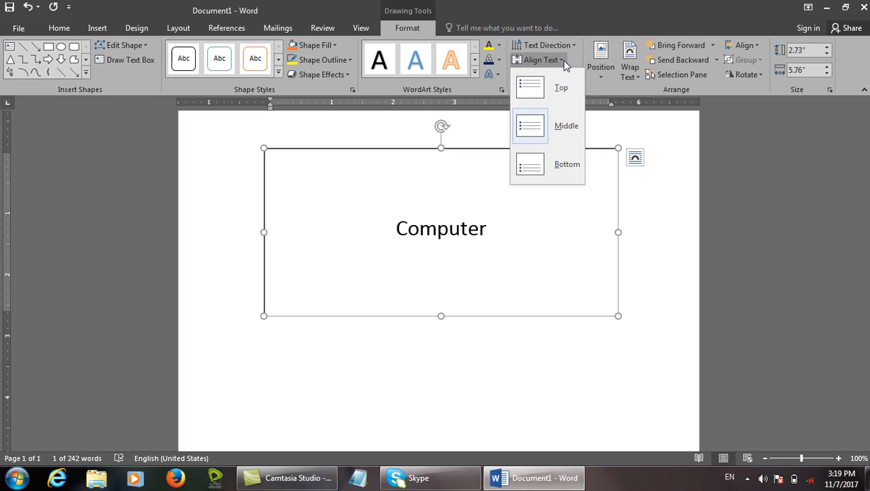
click(554, 164)
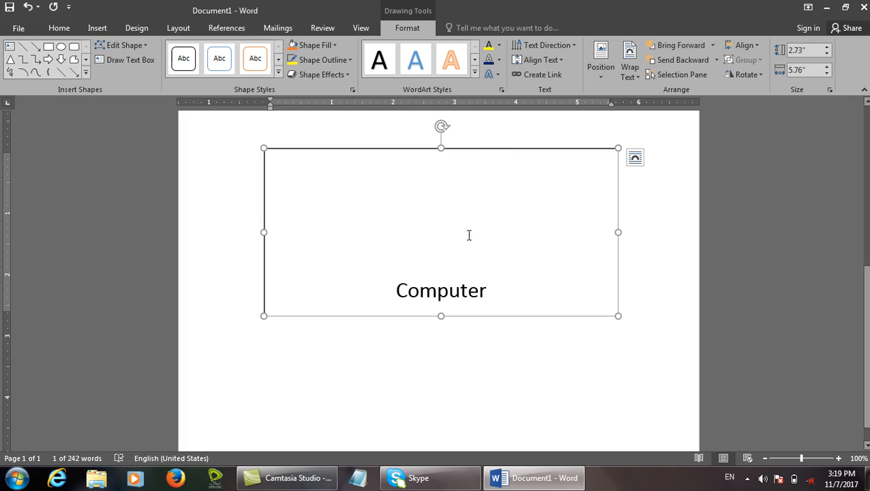
Cycle the "Computer" text's vertical alignment through middle, top and bottom, and delete the text box
click(550, 63)
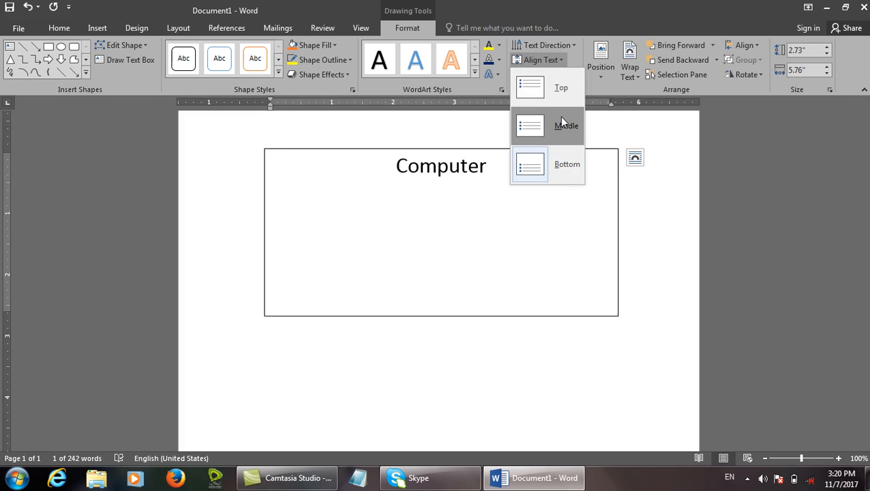
click(556, 125)
click(545, 60)
click(555, 83)
click(559, 60)
click(567, 164)
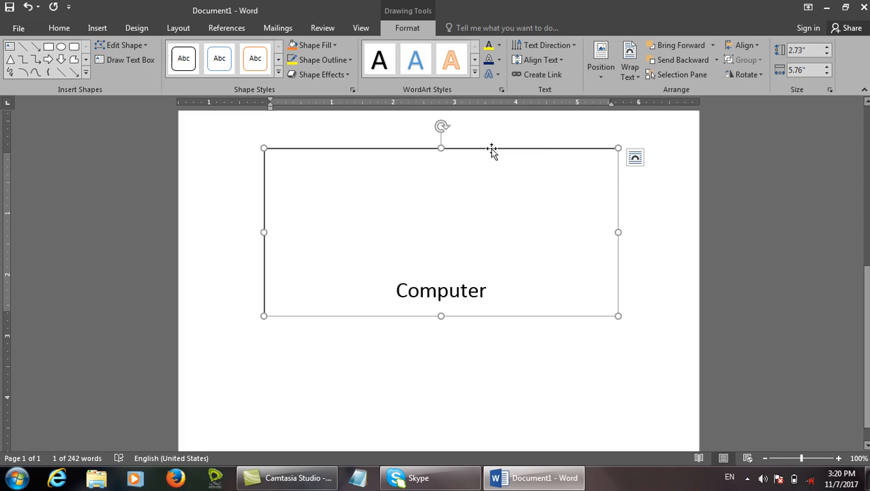
key(Delete)
Draw a text box about 2.89" high and 2.72" wide below the paragraphs, and place a copy of it to its right
click(97, 28)
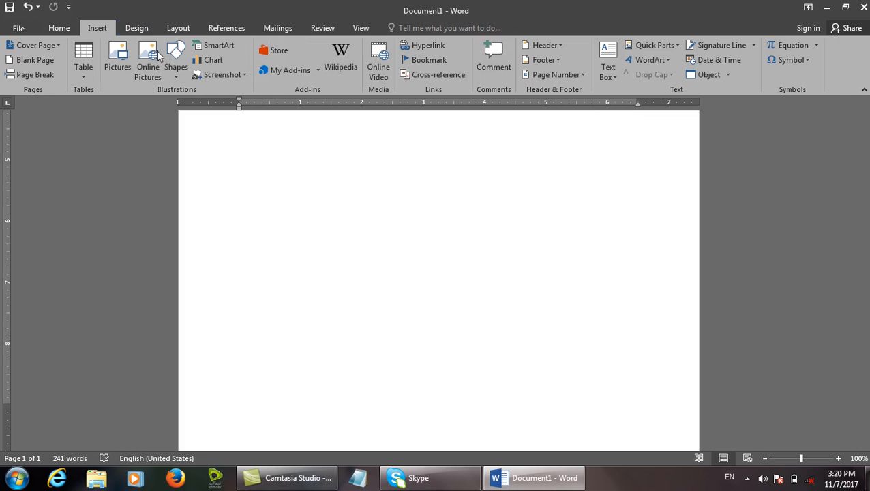
click(604, 77)
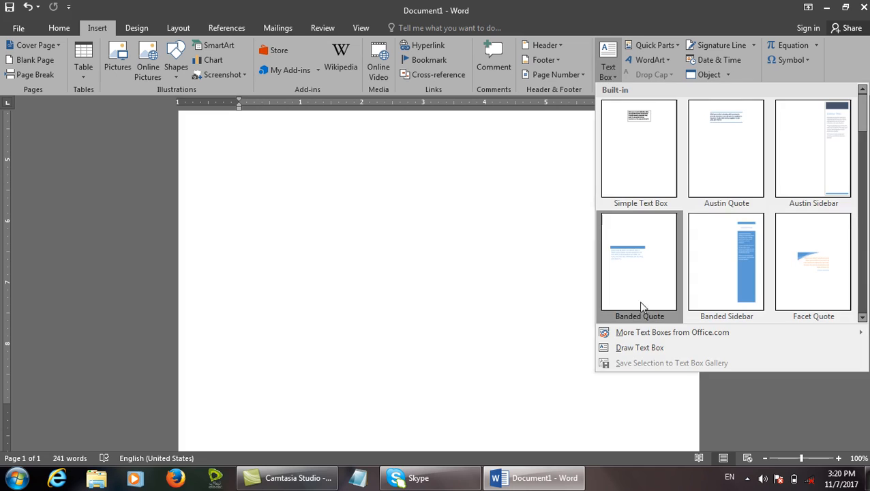
click(637, 348)
drag(232, 146, 399, 322)
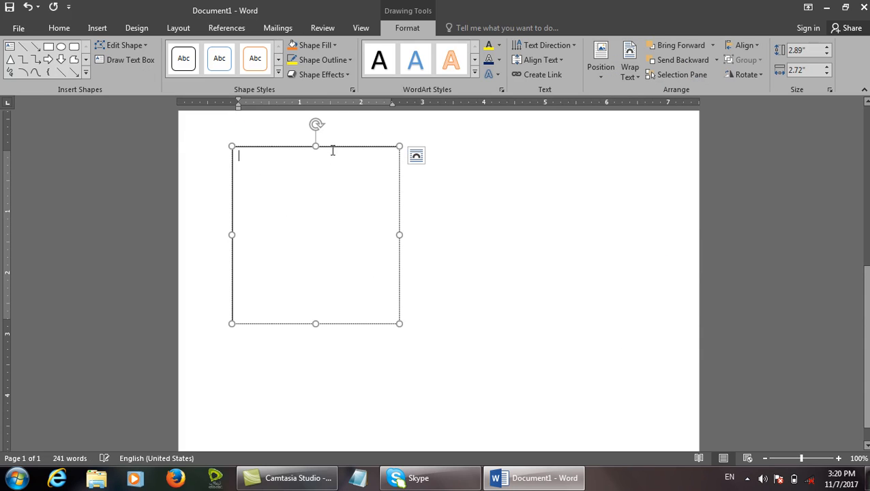
drag(337, 148, 606, 151)
click(580, 197)
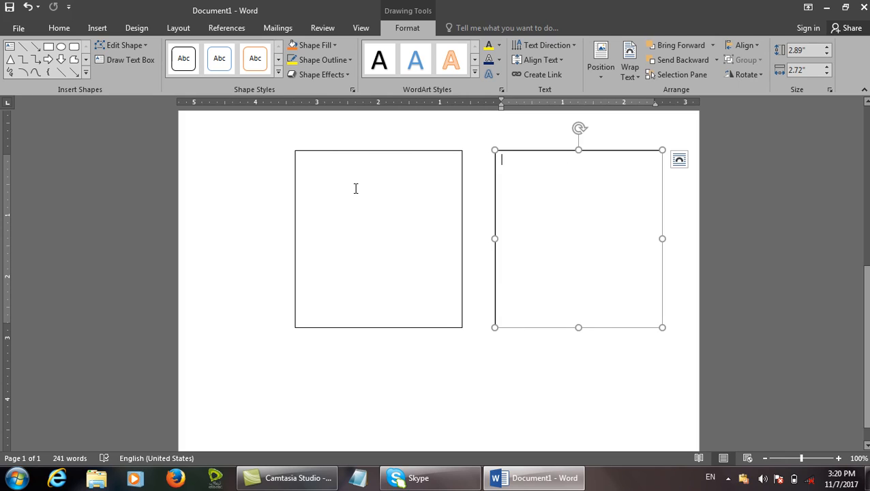
Create a text link from the right text box to the empty left text box
click(520, 72)
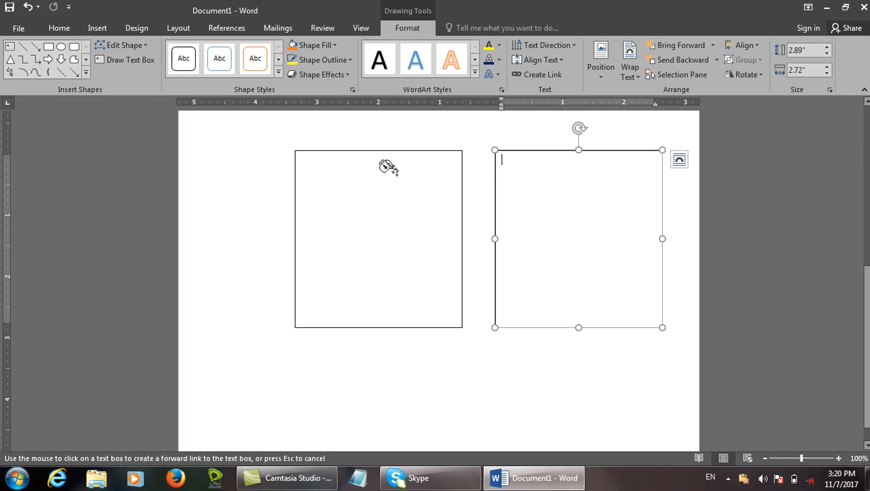
click(395, 181)
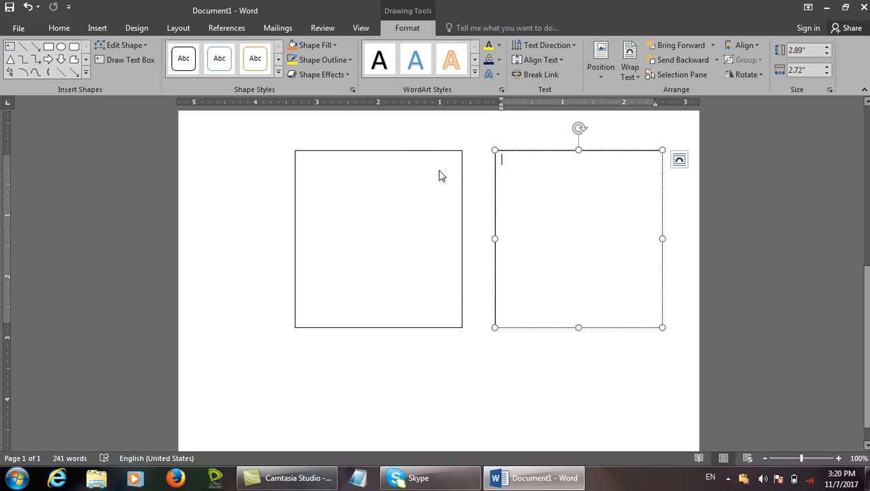
drag(293, 130, 476, 364)
key(Escape)
Enter short lines of filler text in the right text box, starting with "Dfdsfjsdfjdsfsdfsd", until they overflow into the linked left box
text(dfdsfjsdfjdsfsdfsd)
key(Return)
text(fdsfsdf)
key(Return)
text(dsfs)
key(Return)
text(dfsdf)
key(Return)
text(sdf )
text(f)
key(Return)
text(df)
key(Return)
text(dsfds)
key(Return)
text(fsdf)
key(Return)
text(dsfd)
key(Return)
text(fdf)
key(Return)
text(df)
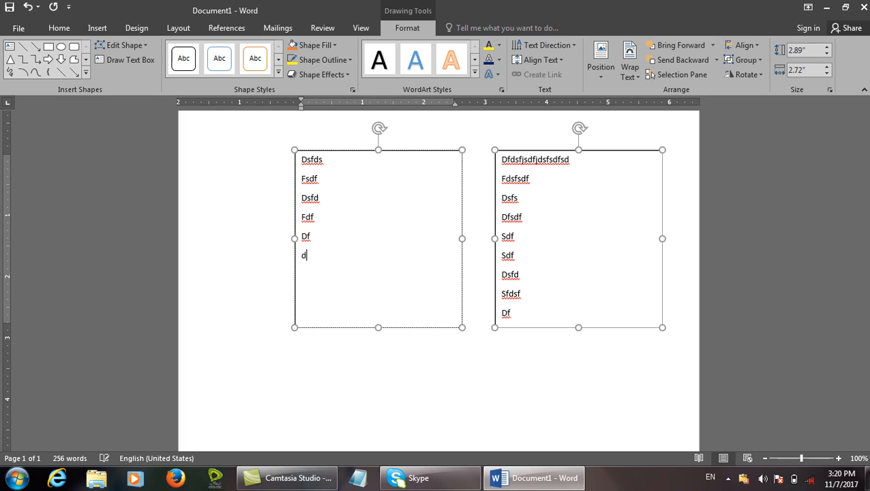
Break the link from the right text box to the left one, and stretch the right box to about 5.27" high
click(393, 150)
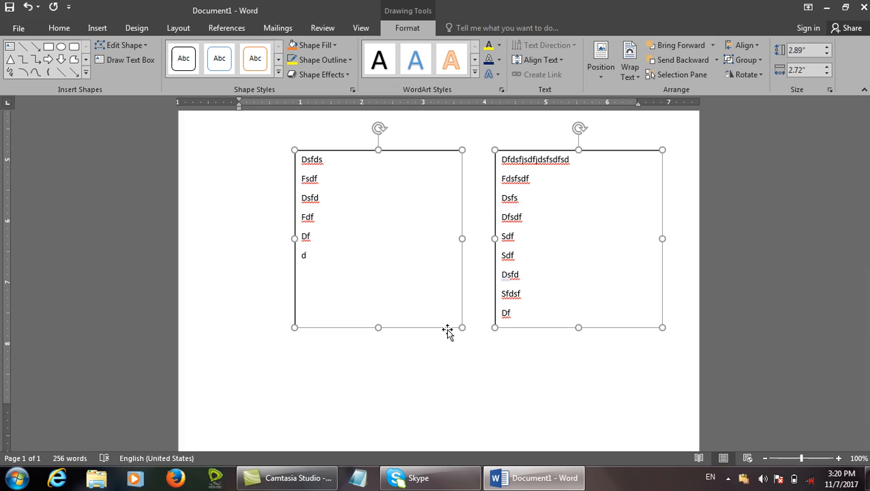
click(554, 279)
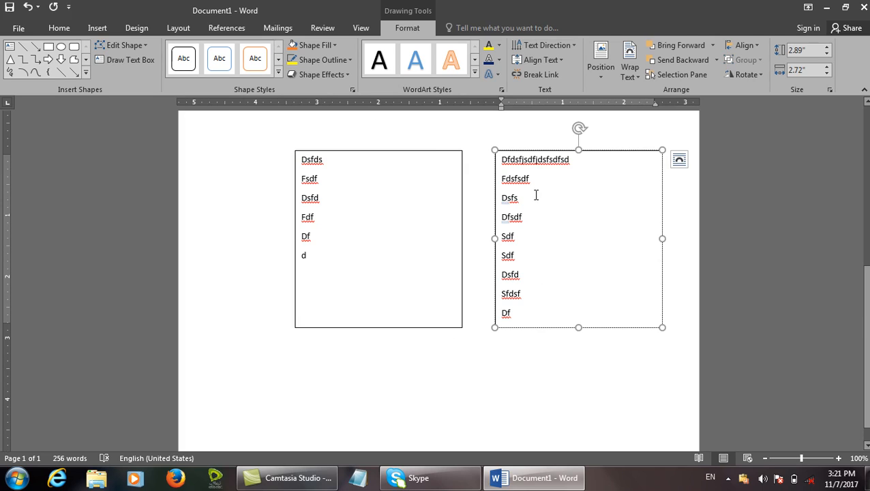
click(525, 75)
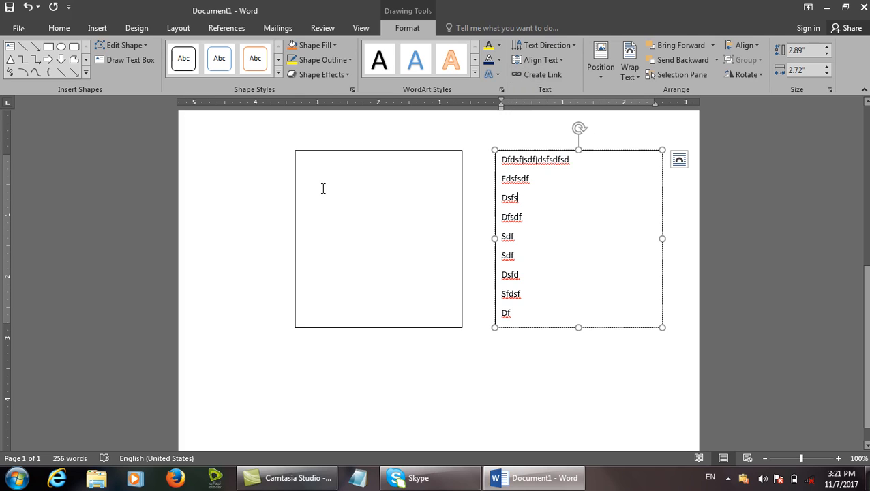
click(601, 150)
drag(578, 332, 560, 431)
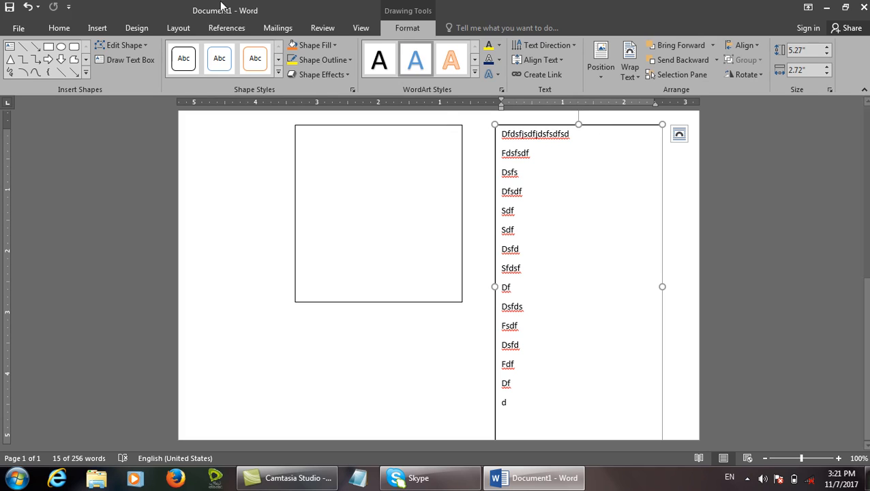
click(98, 27)
click(607, 68)
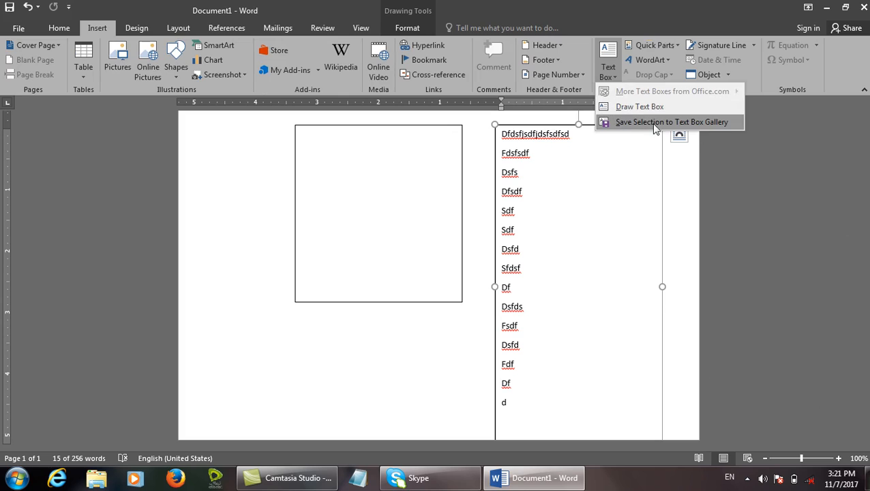
click(622, 139)
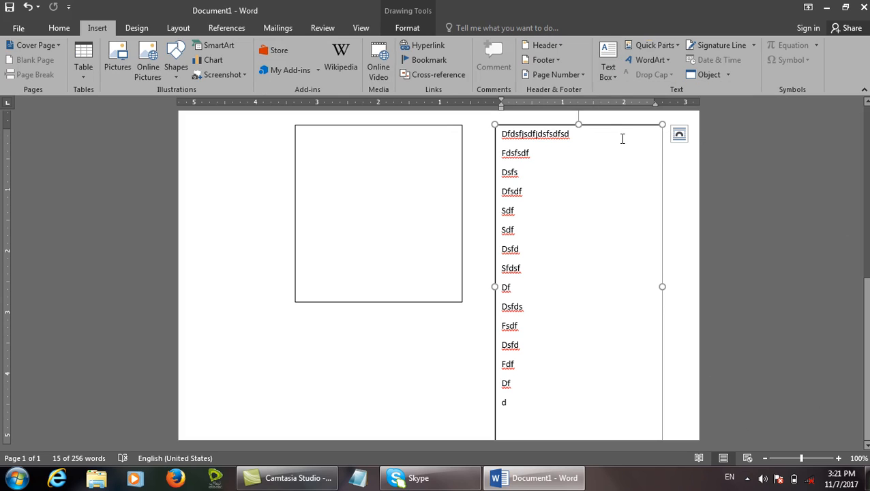
Create a new blank document, and draw a text box about 2.76" high and 4.3" wide near the top of its page
key(ctrl+n)
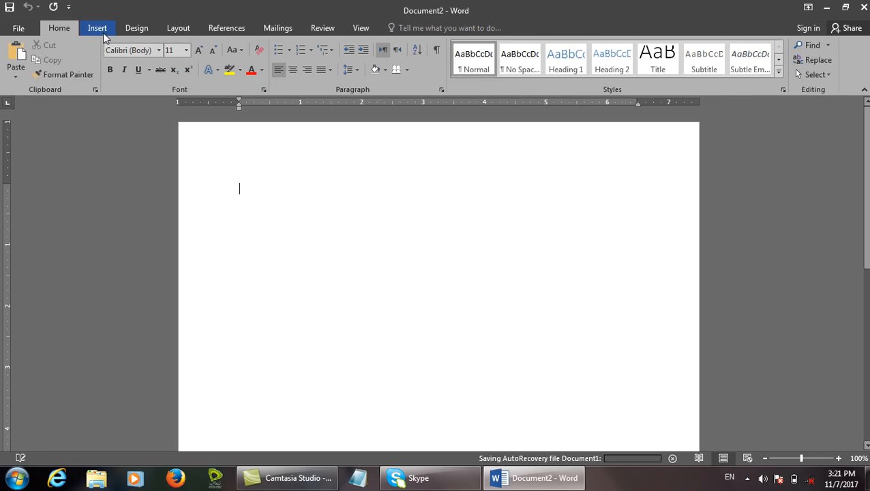
click(103, 33)
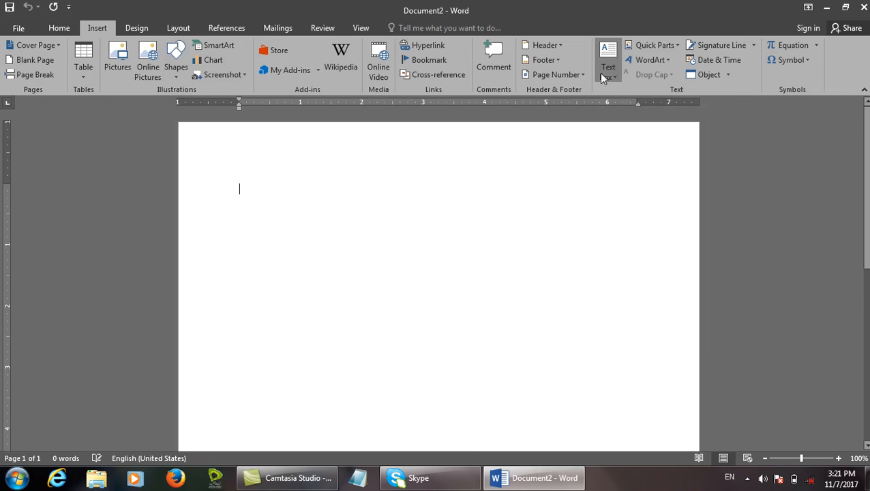
click(607, 68)
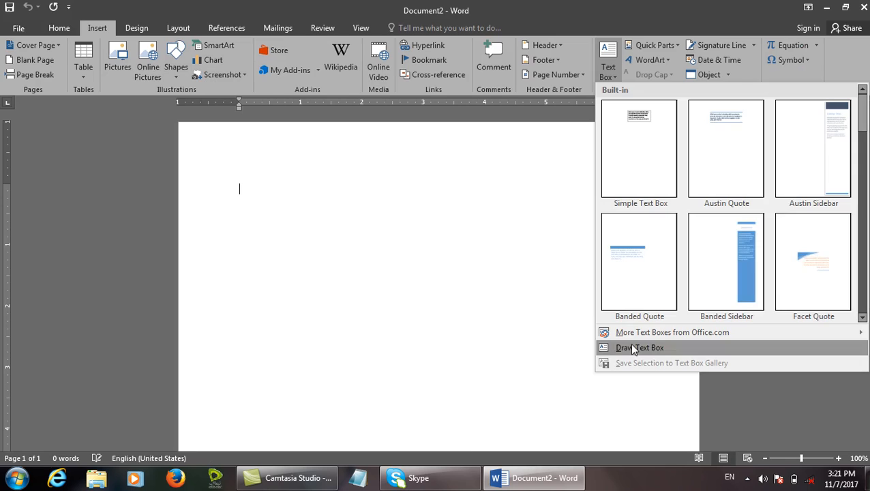
click(634, 348)
drag(275, 156, 540, 326)
Fill the new text box with the standard yellow color
click(415, 157)
click(322, 47)
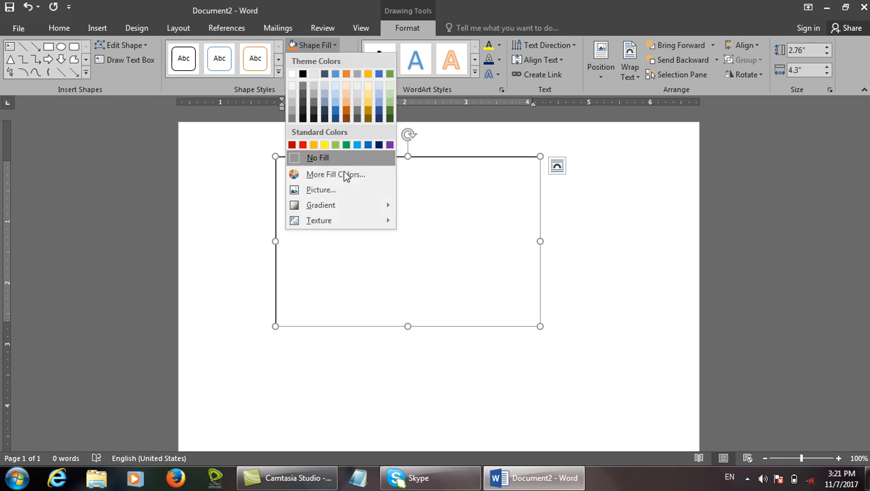
click(327, 136)
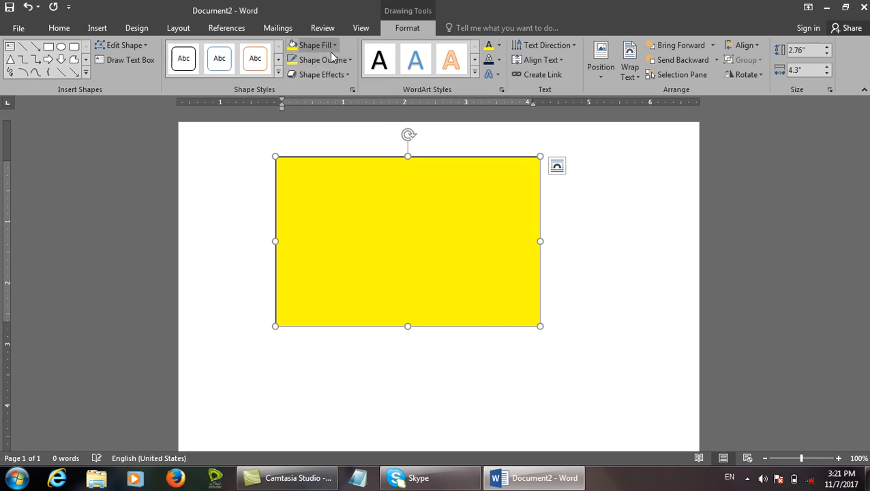
Give the yellow text box a thicker outline, and set the outline to the standard dark blue color
click(320, 59)
mouse_move(381, 225)
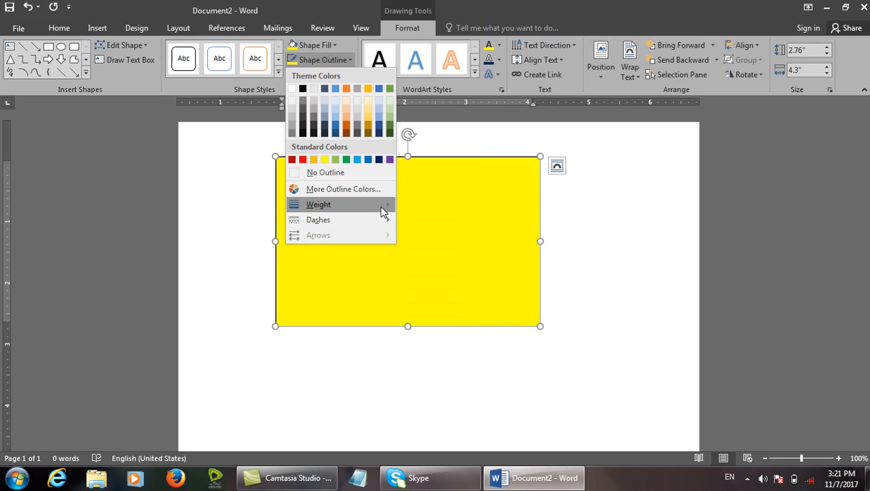
mouse_move(382, 205)
click(445, 238)
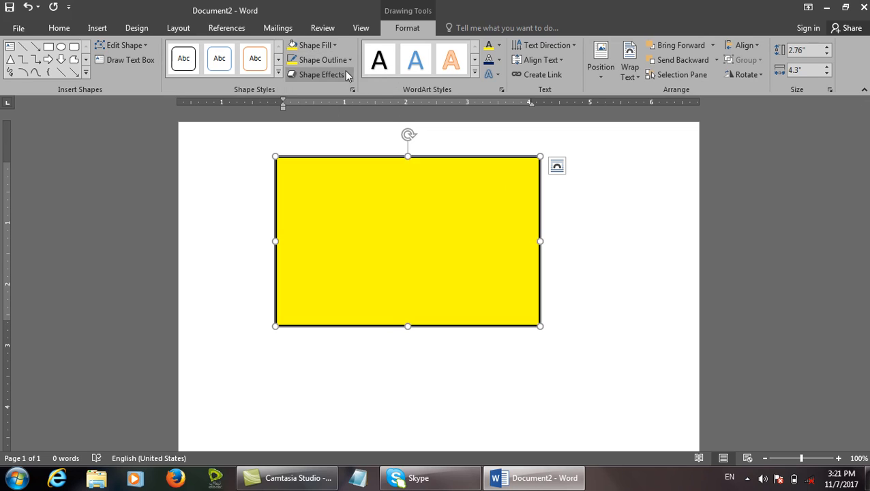
click(348, 62)
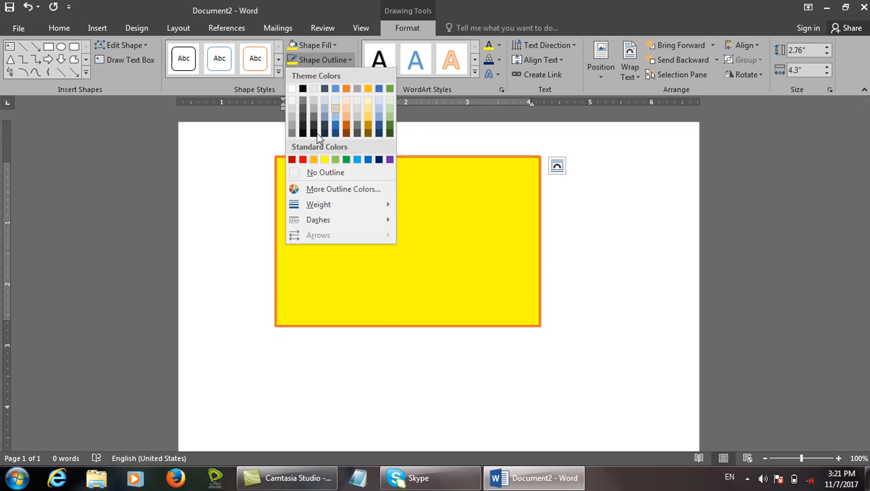
click(379, 159)
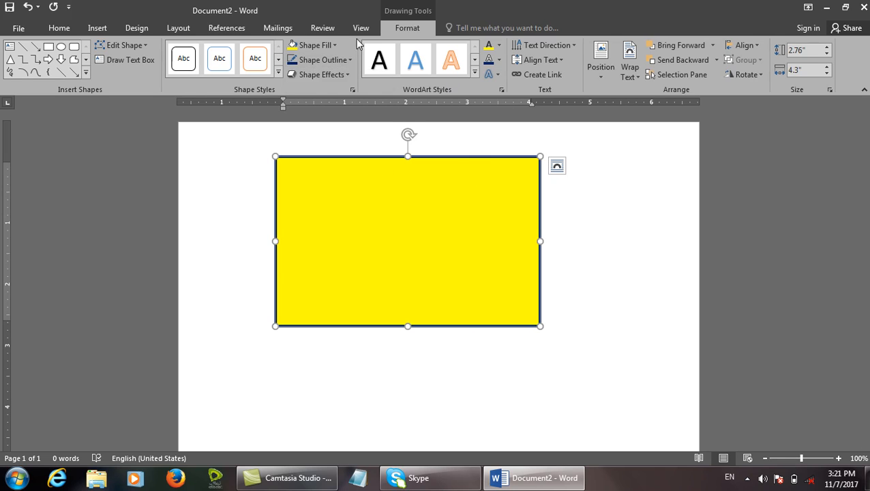
Save the yellow text box to the Text Box Gallery as "new text box style" in the General category
click(96, 28)
click(607, 69)
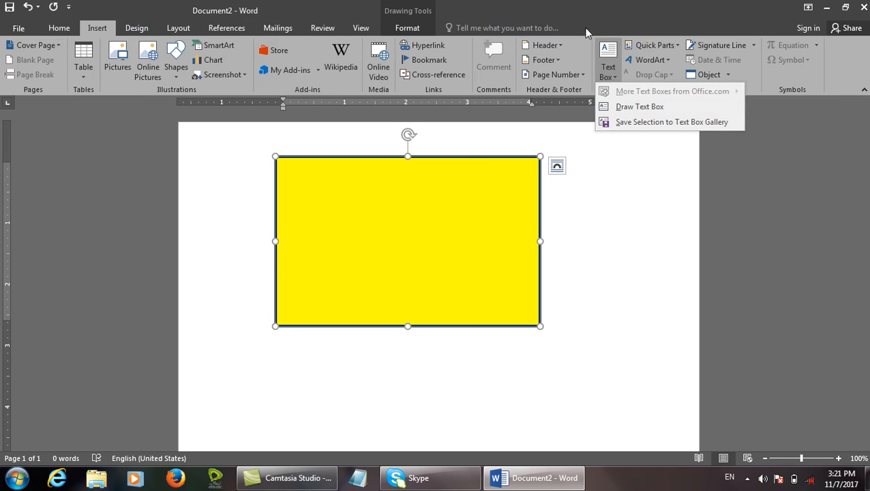
click(651, 122)
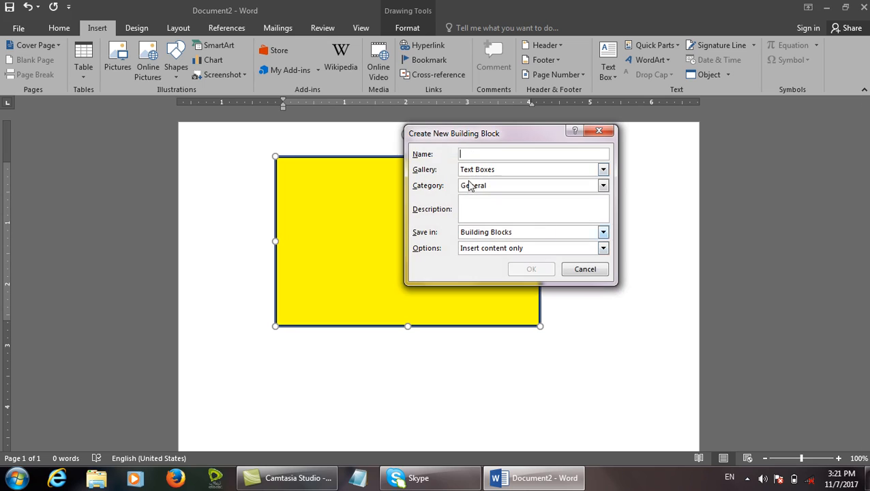
text(new text box)
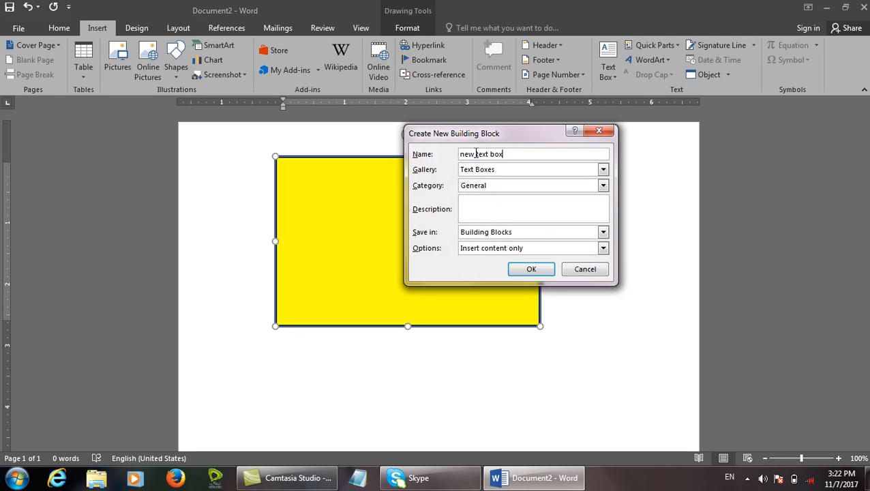
text( style)
click(543, 272)
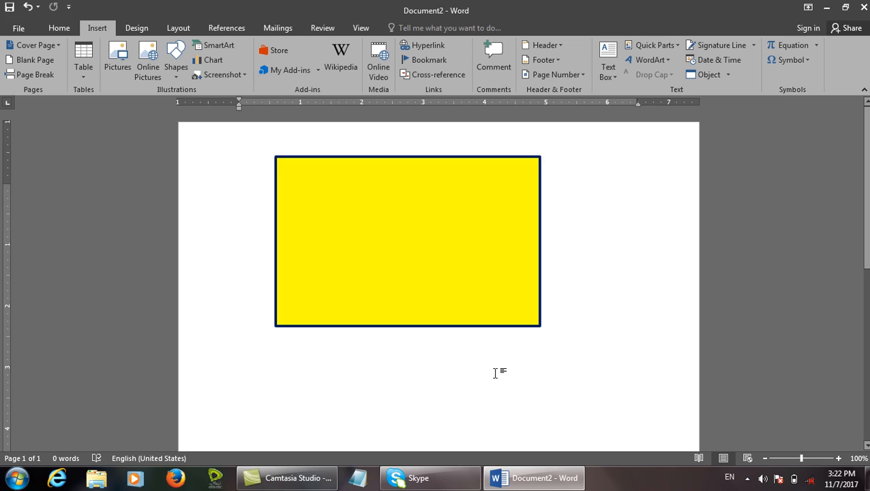
Add two blank lines at the start of the document, and insert the saved yellow text box from the gallery's General category
key(Return)
key(Return)
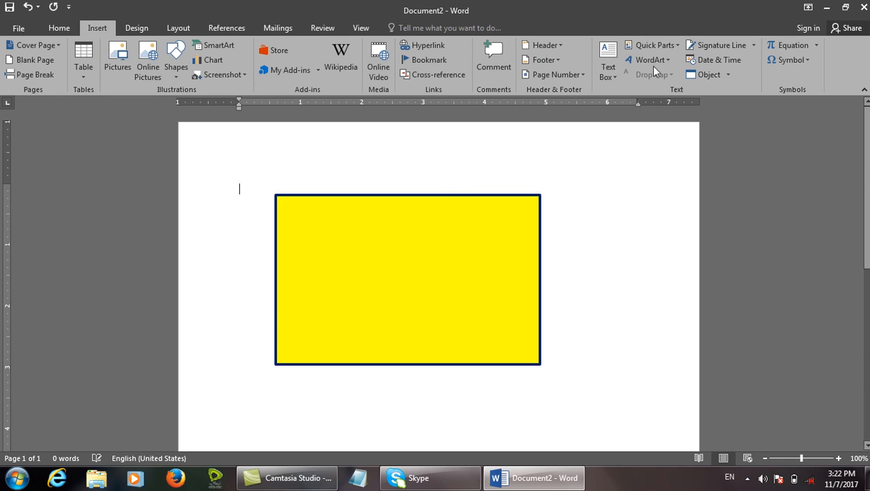
click(614, 77)
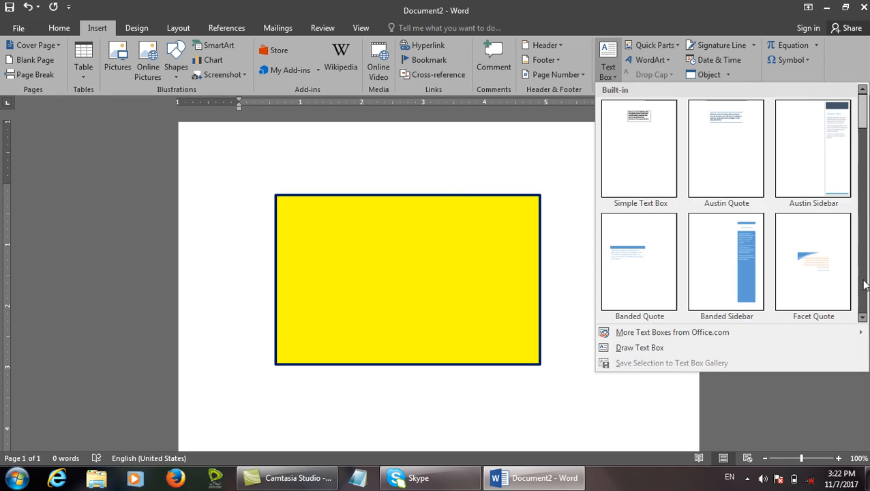
scroll(862, 310, down, 10)
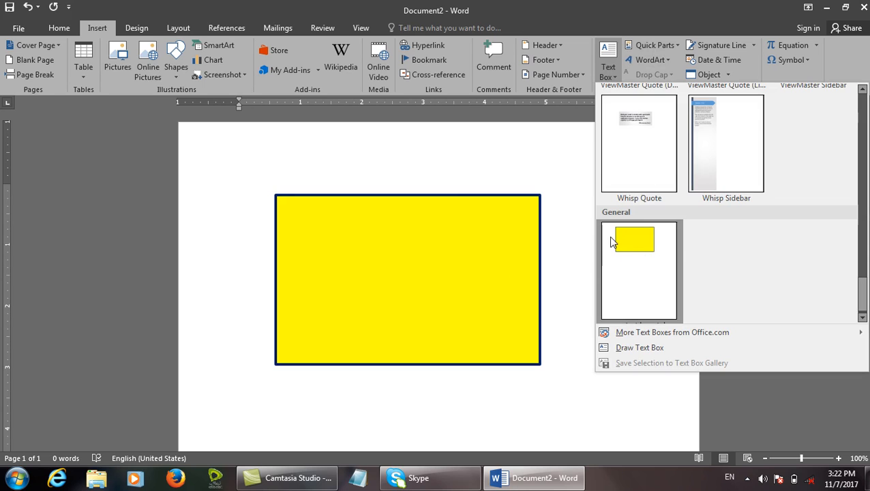
click(636, 243)
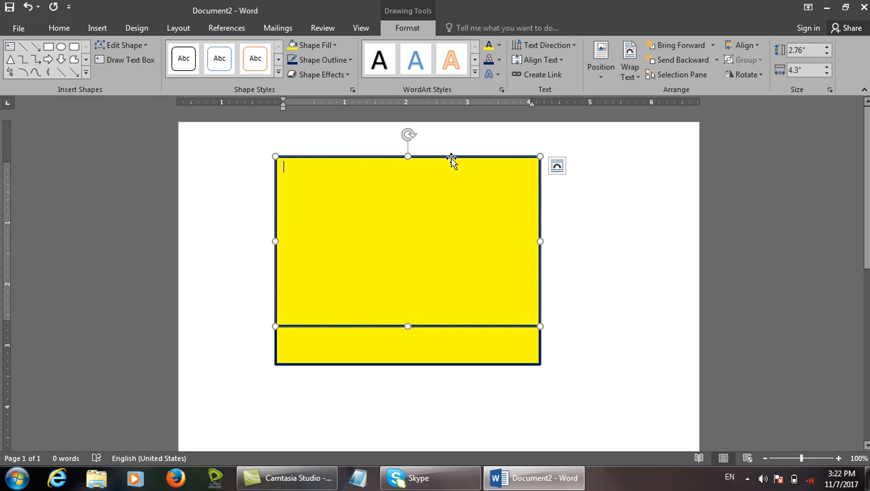
key(Escape)
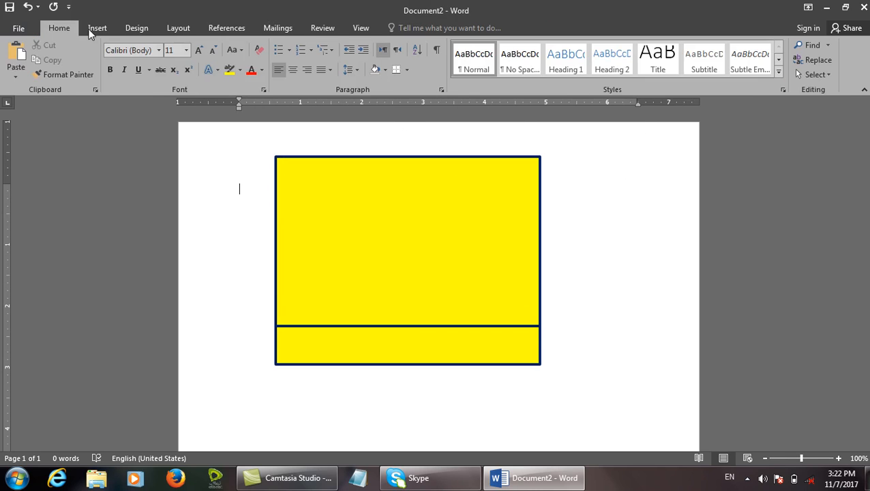
Examine the additional text box designs offered from Office.com without inserting any of them
click(97, 28)
click(617, 77)
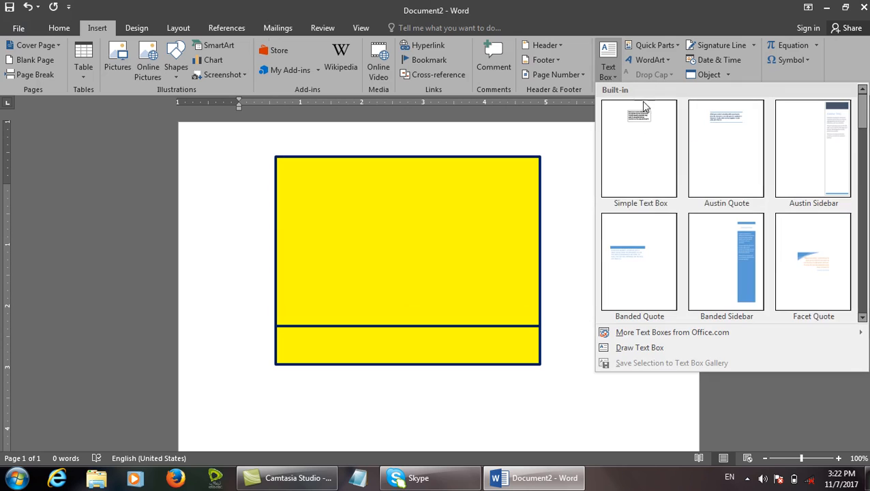
click(659, 333)
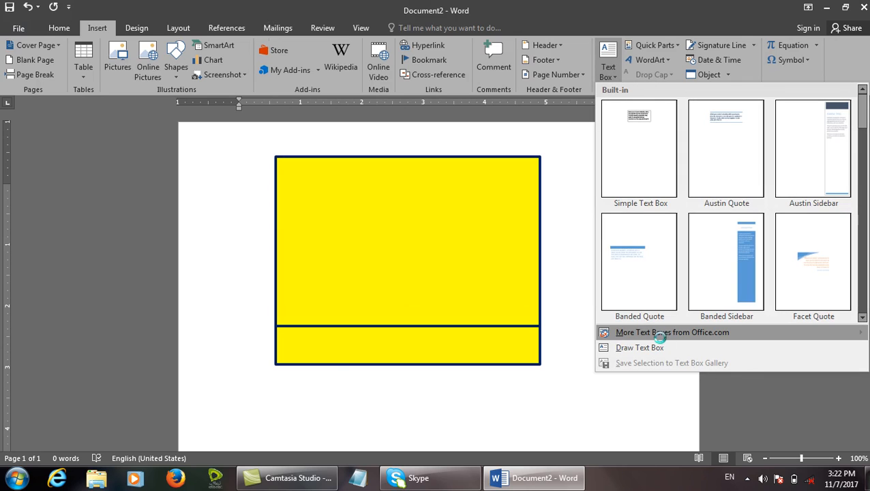
mouse_move(702, 334)
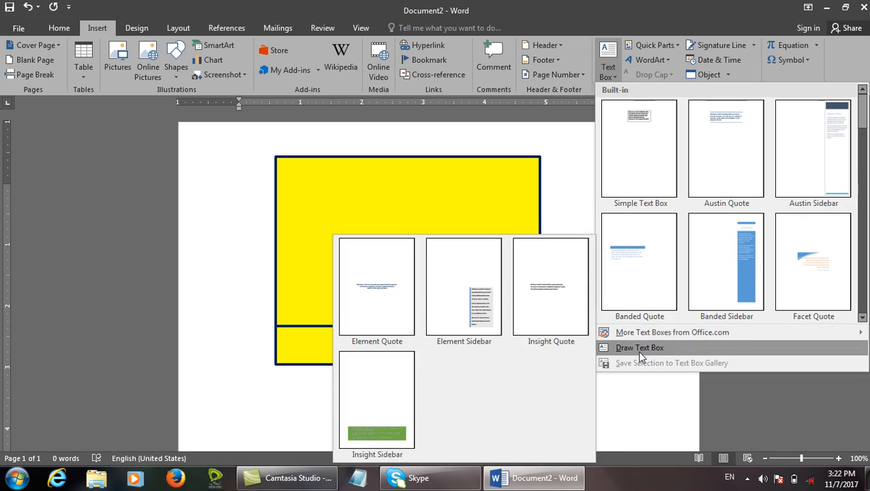
mouse_move(603, 332)
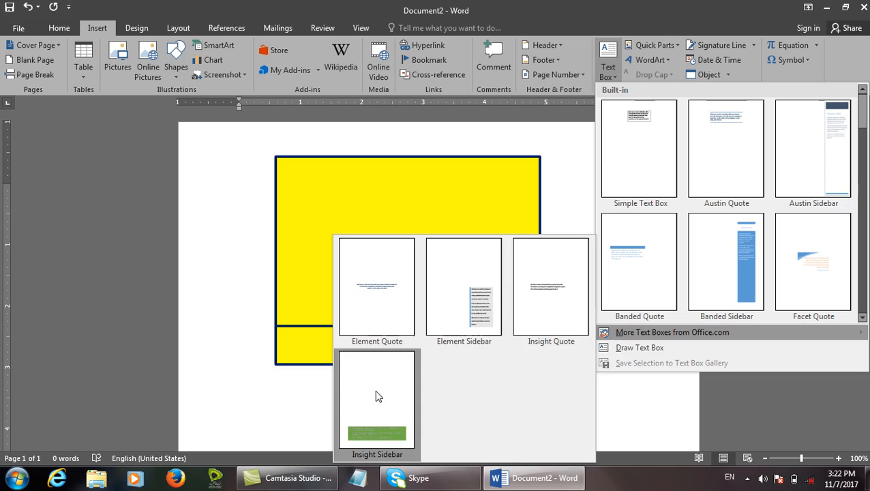
click(264, 361)
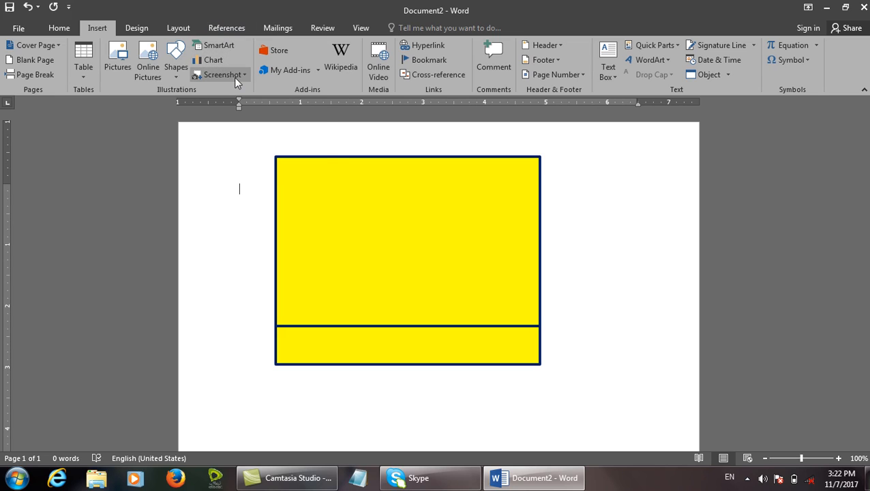
Delete both overlapping yellow text boxes from the page
click(400, 158)
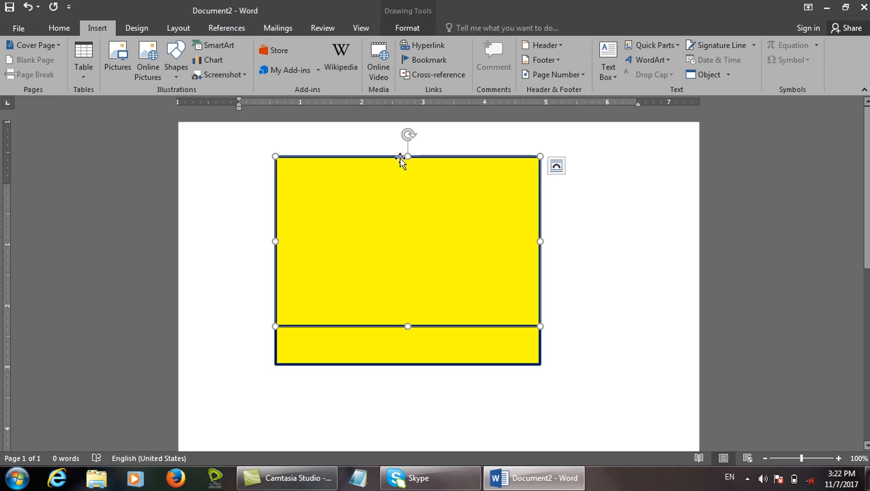
key(Delete)
click(417, 196)
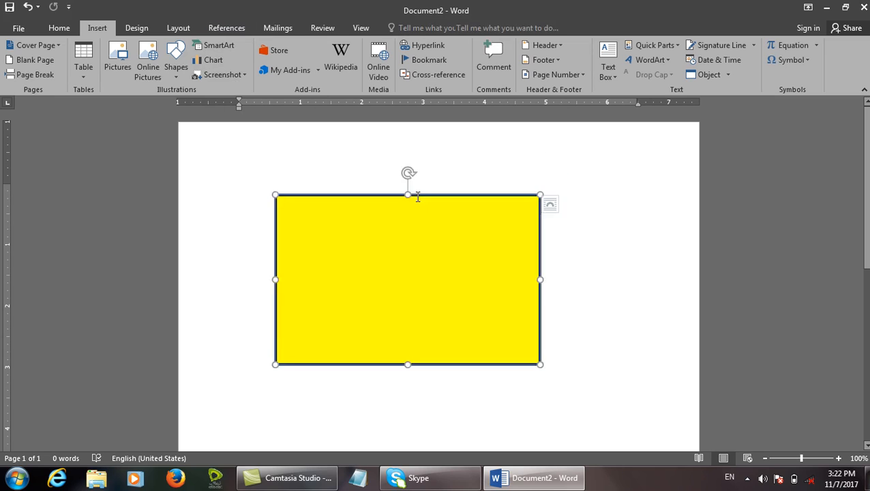
key(Delete)
Enter "Desktop" as the first line of text, and generate a sample paragraph below it with =rand(1)
text(Dos)
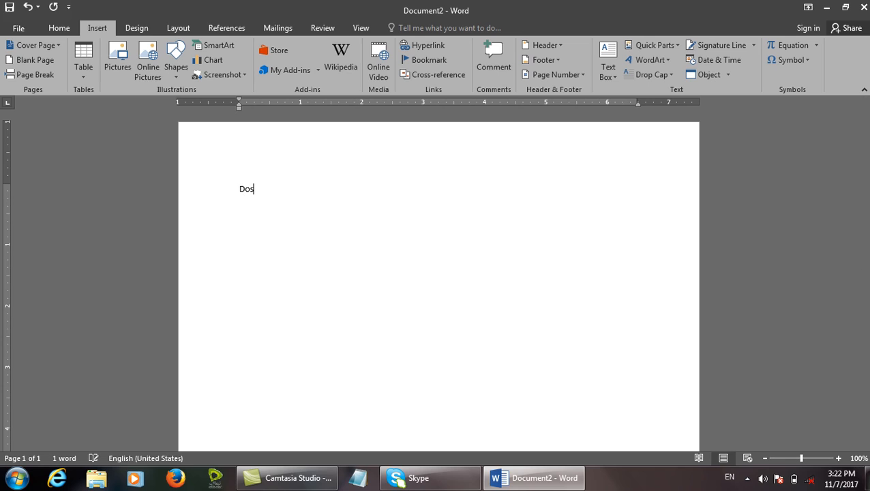
text(ktop)
key(Return)
key(BackSpace)
key(BackSpace)
key(BackSpace)
key(Return)
text(=rand(1)
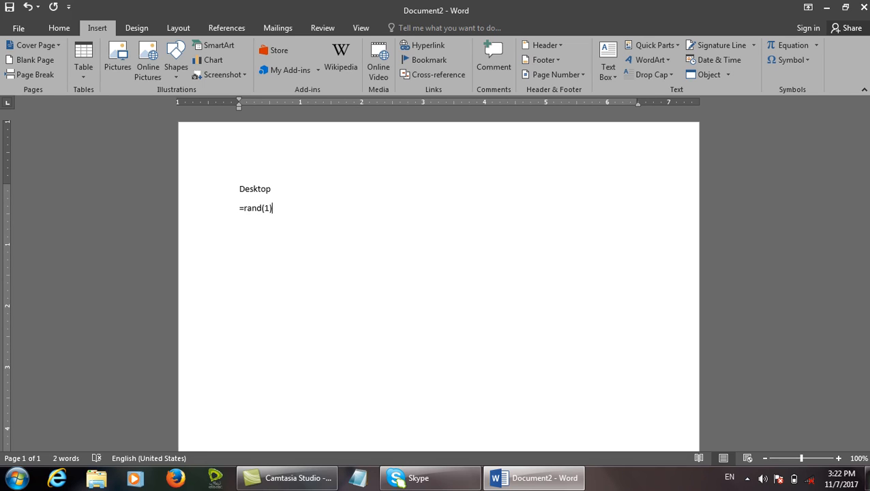
text())
key(Return)
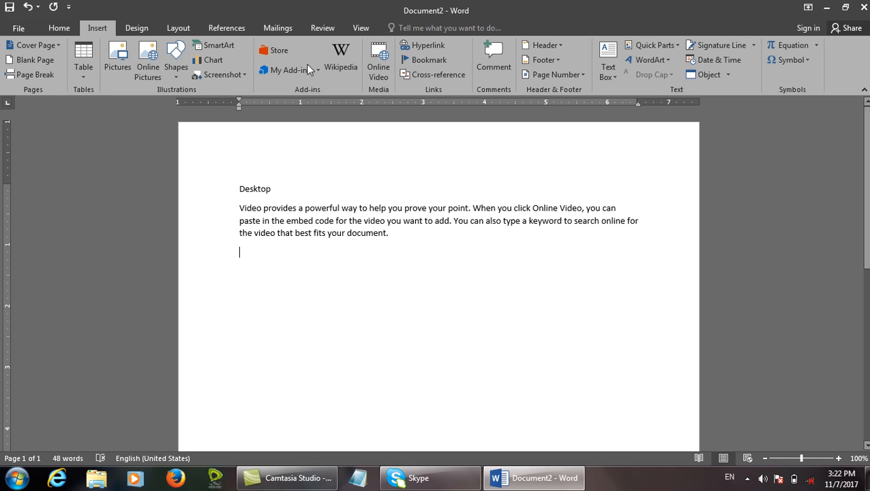
Minimize Camtasia Studio, insert a screen clipping of the desktop icons below the paragraph at about 3.79" by 6.5", and remove the clipping
click(240, 75)
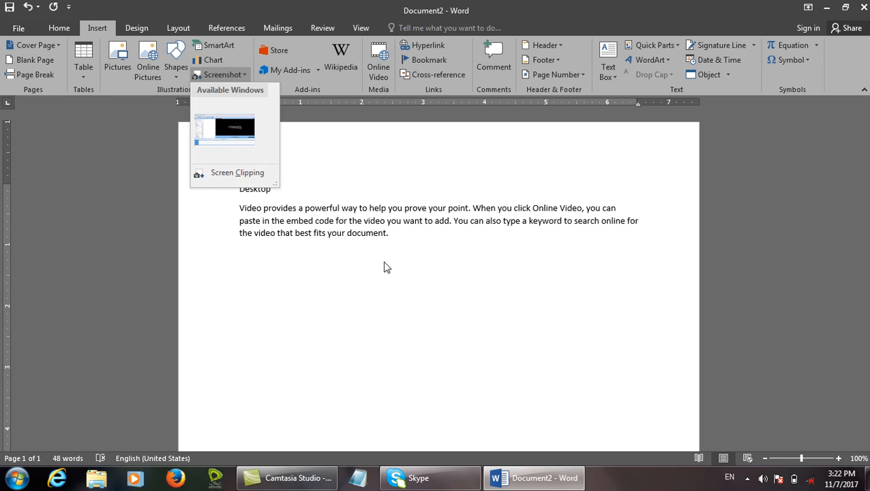
click(317, 481)
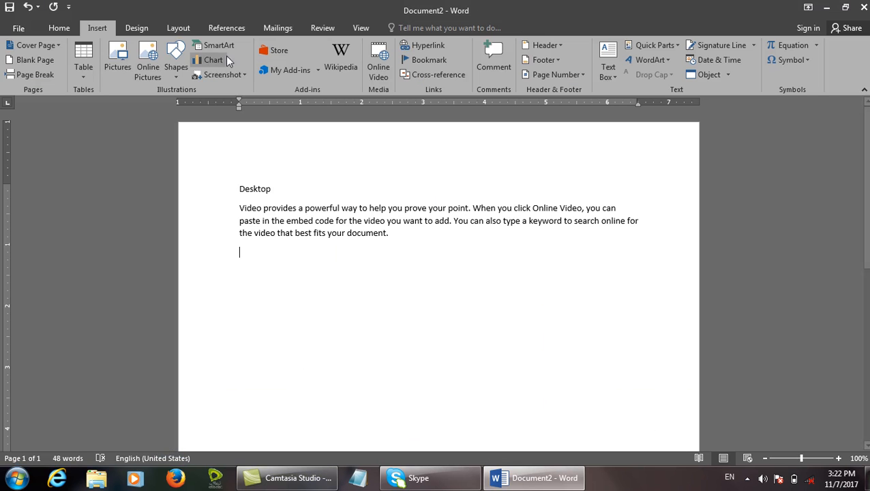
click(247, 76)
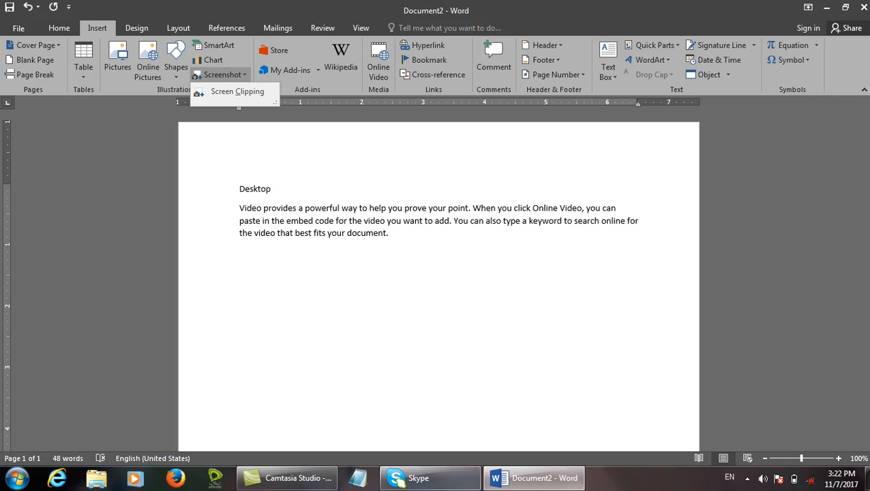
click(235, 90)
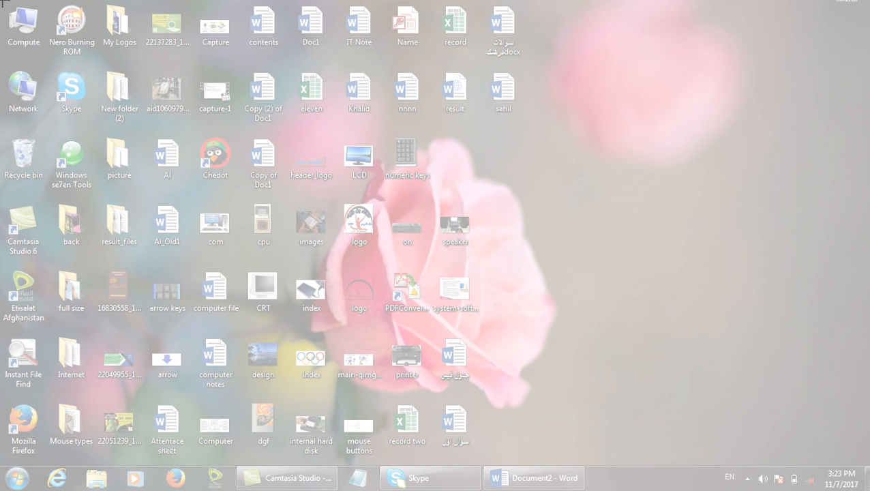
drag(3, 3, 675, 398)
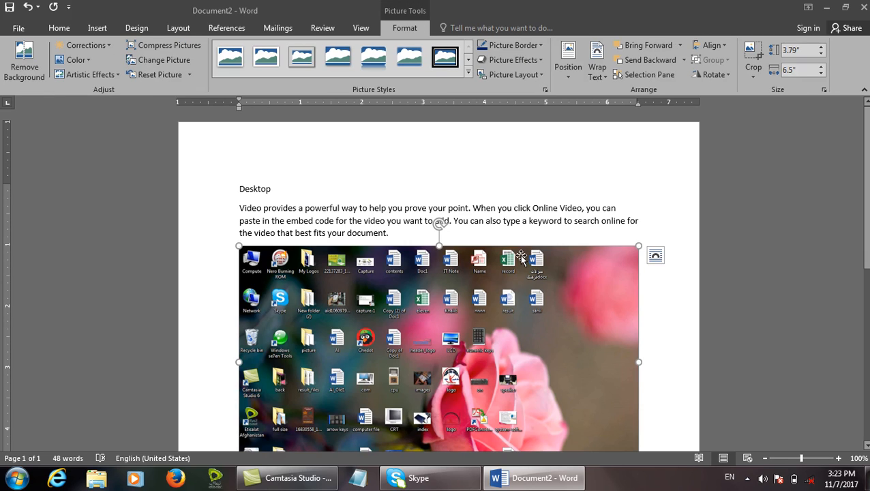
key(Delete)
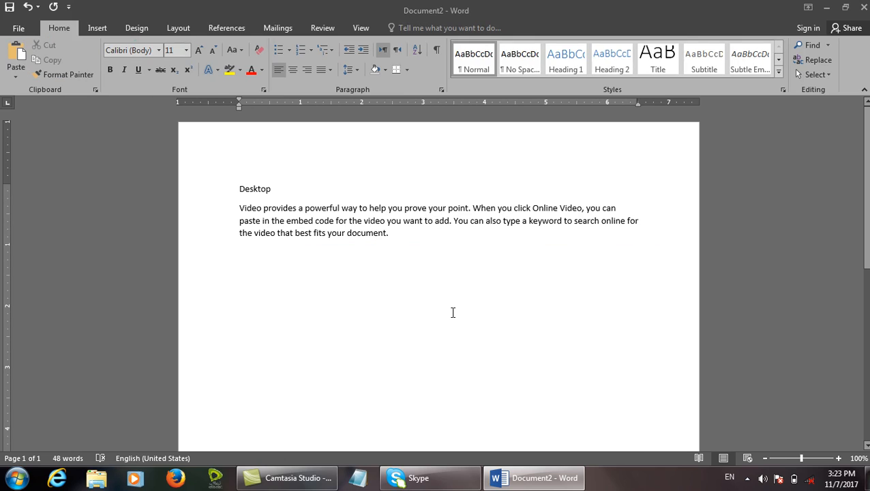
Launch the Windows Calculator, leave its window open, and return to Document2 in Word
key(super+r)
click(109, 437)
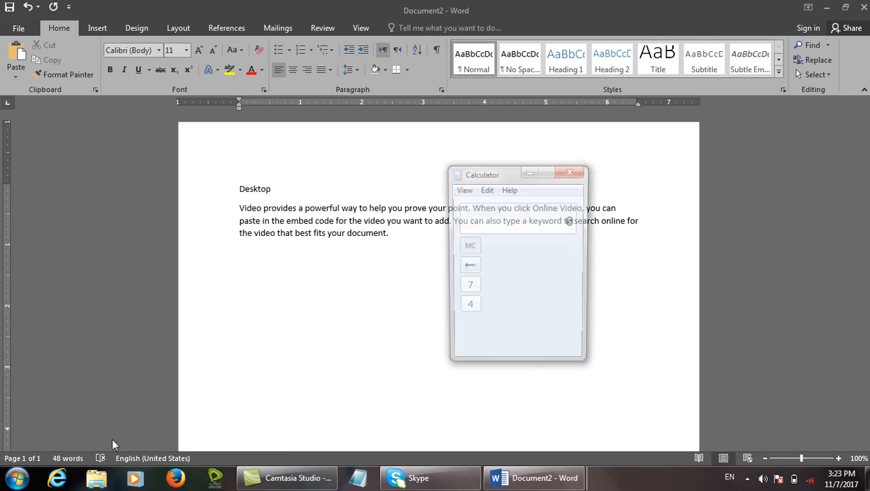
click(532, 477)
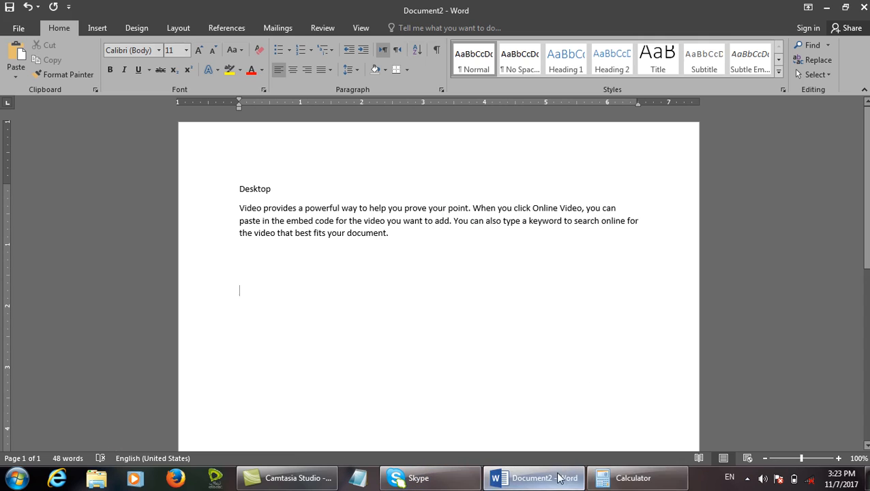
click(615, 472)
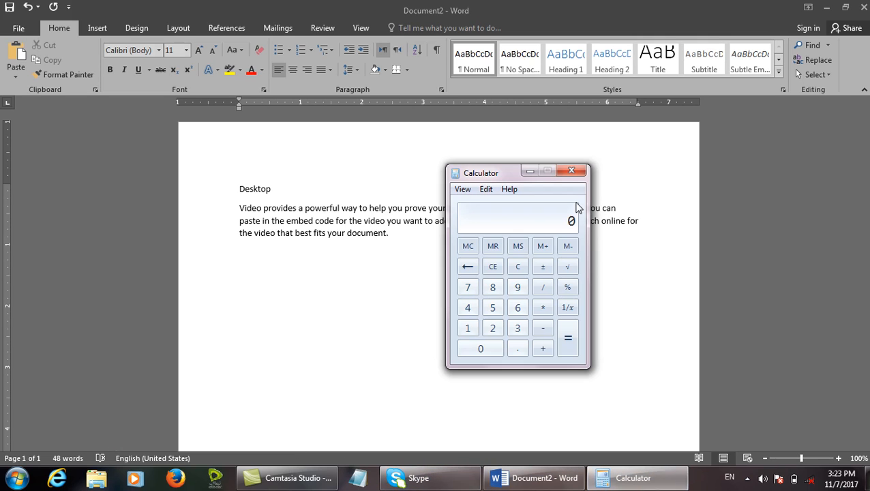
click(519, 476)
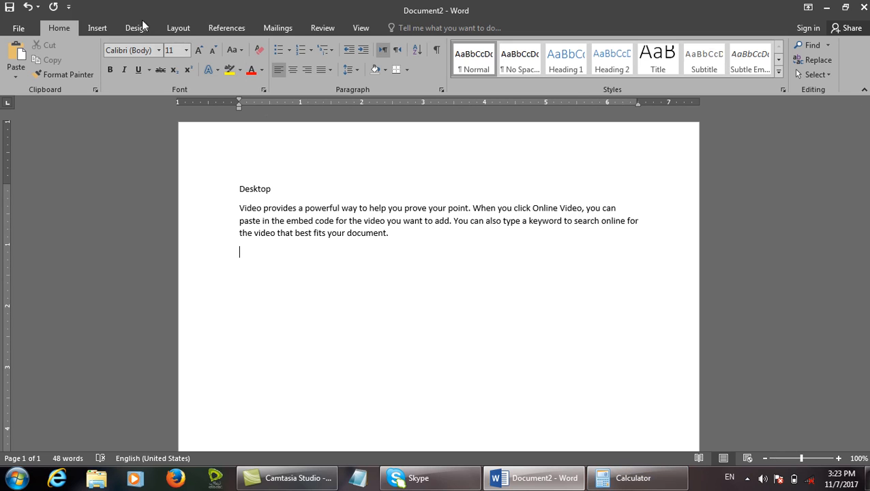
Insert a screenshot of the open Calculator window below the paragraph, and remove the picture again
click(102, 27)
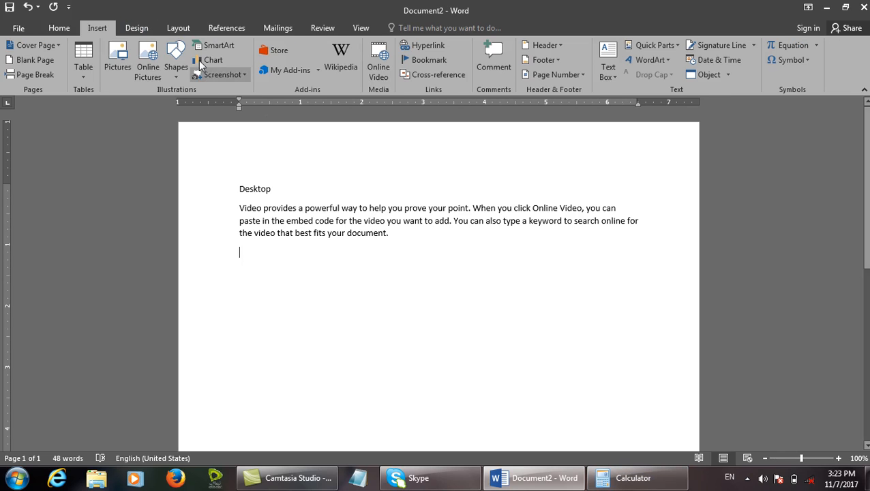
click(245, 76)
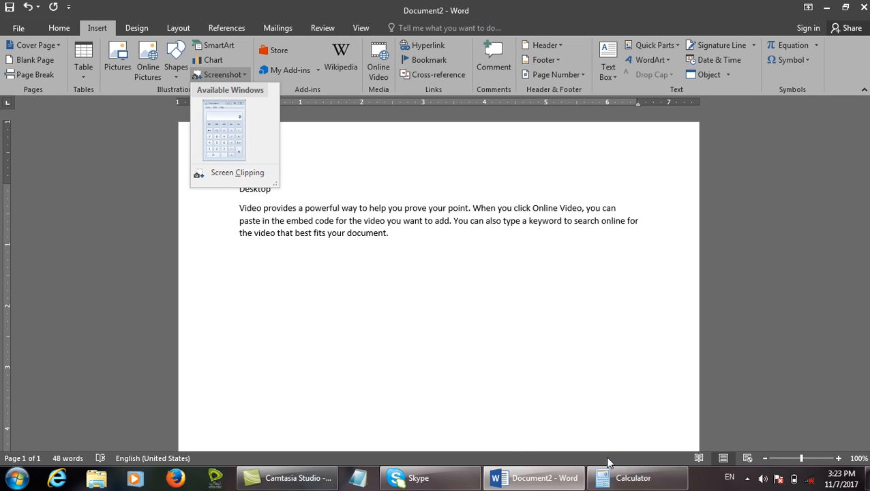
mouse_move(624, 481)
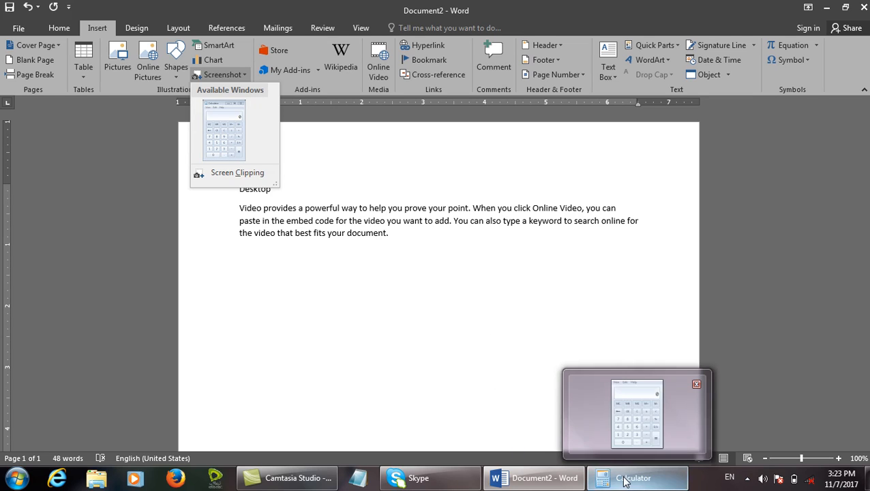
click(242, 130)
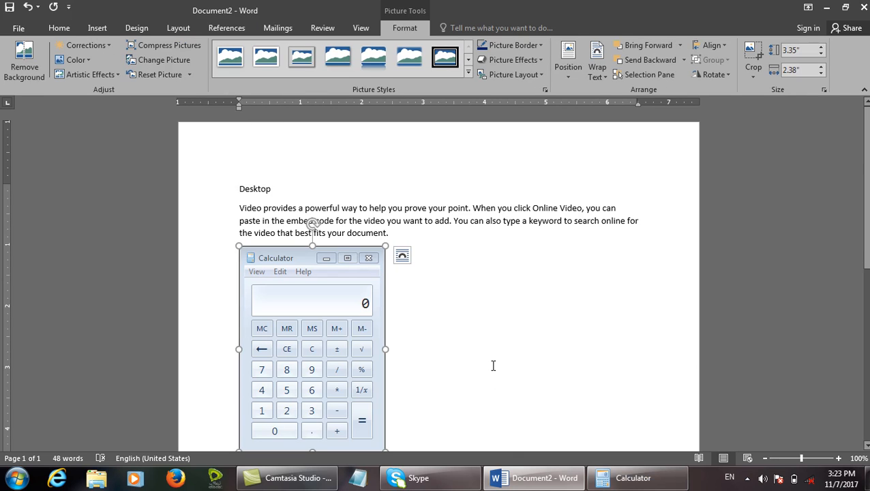
key(Delete)
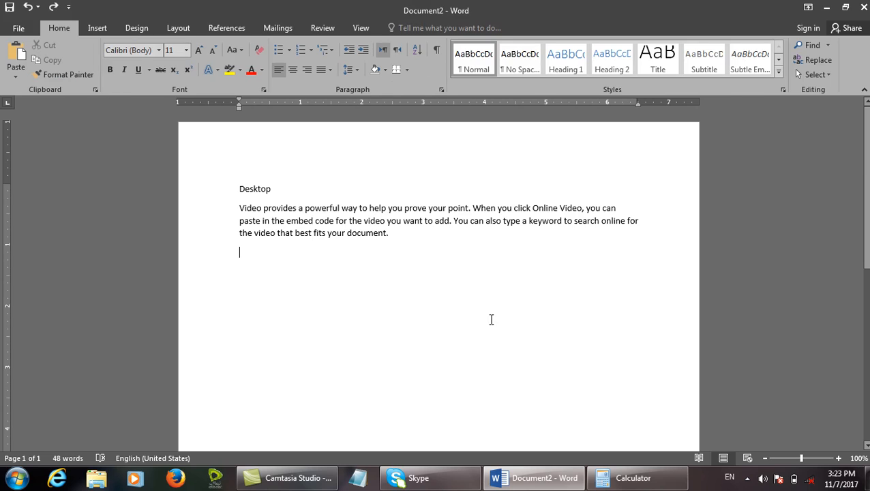
Insert a screen clipping of the upper desktop icons, about 1.74" by 6.5", below the paragraph
click(105, 31)
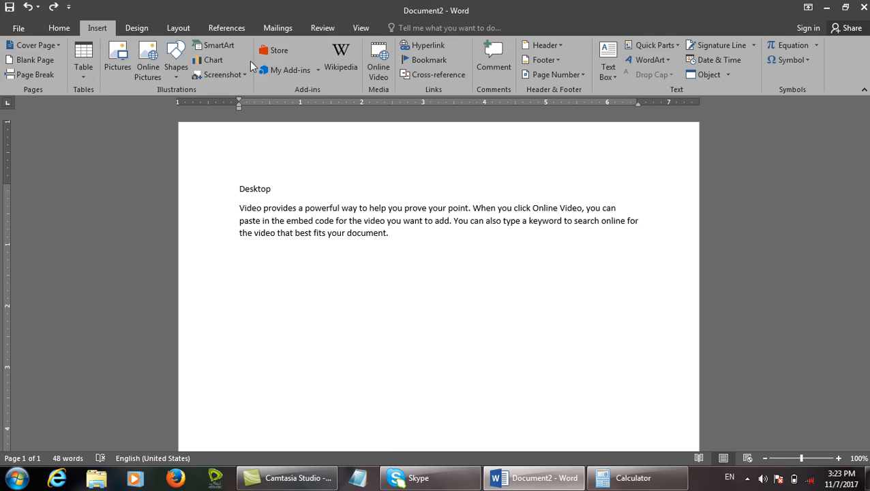
click(233, 75)
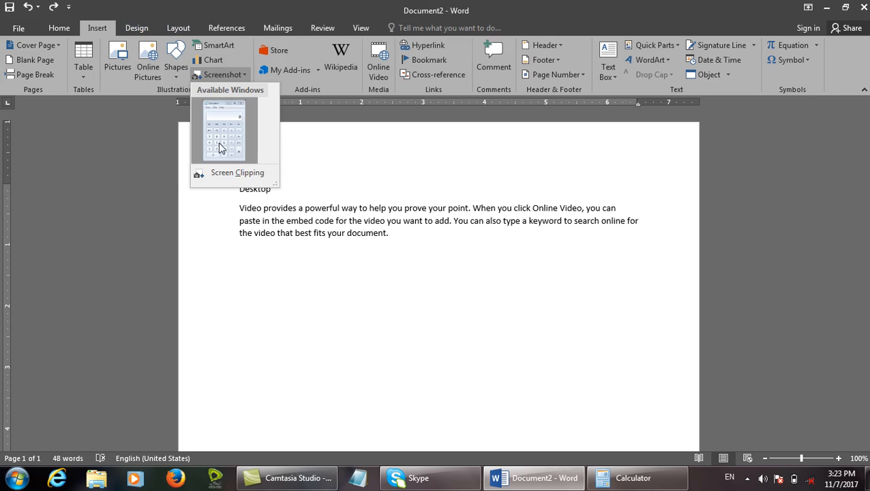
click(232, 173)
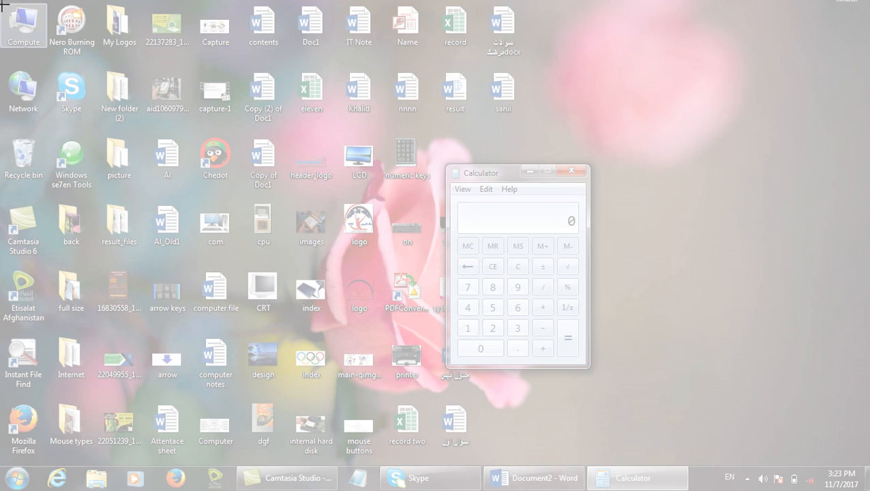
drag(3, 4, 590, 161)
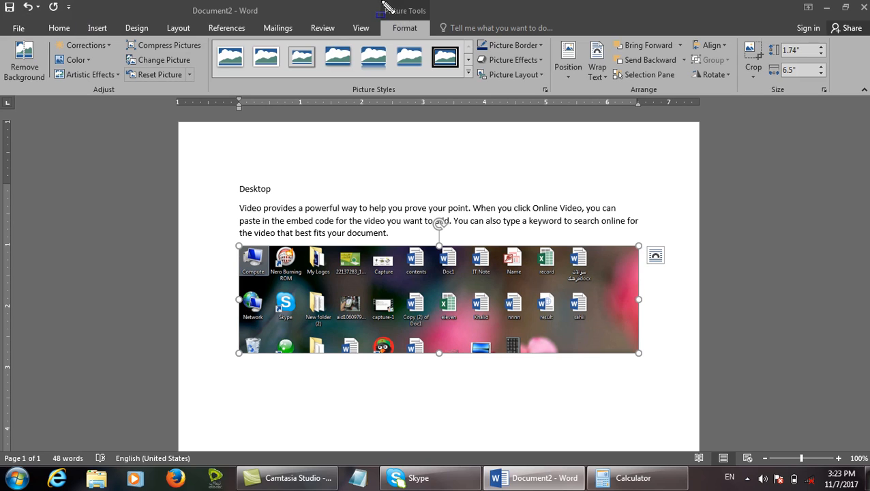
mouse_move(2, 34)
mouse_down()
mouse_move(860, 150)
mouse_move(865, 122)
mouse_move(833, 97)
mouse_up()
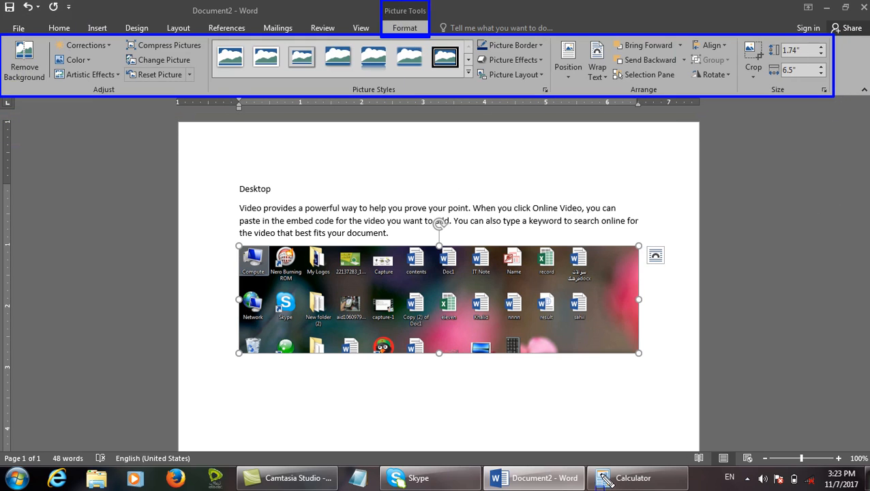
Close Document2 without saving the changes and create a new blank document
click(97, 28)
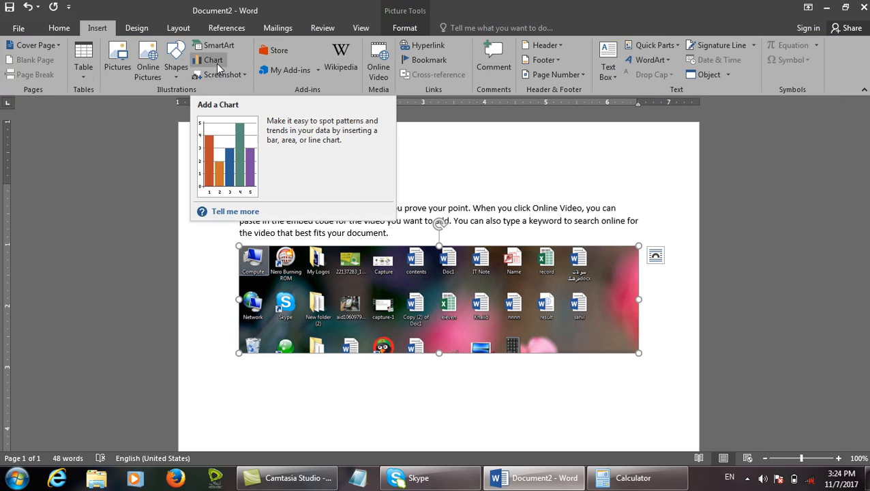
key(ctrl+w)
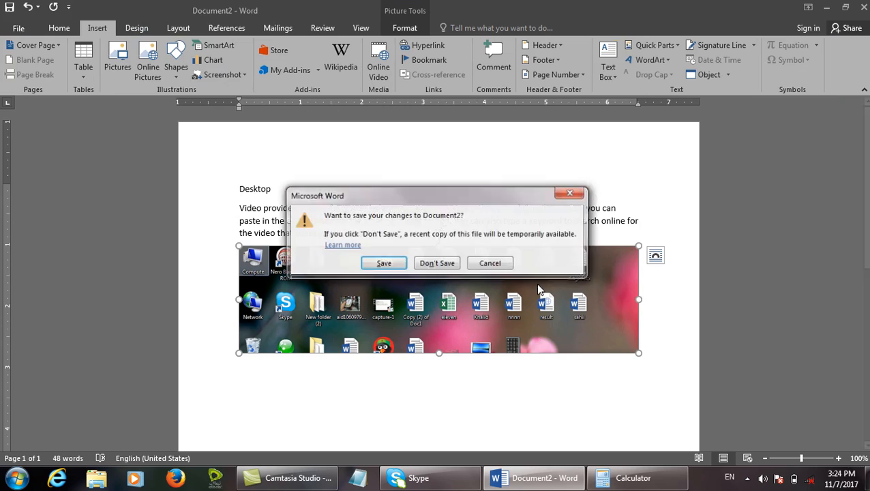
key(n)
key(ctrl+n)
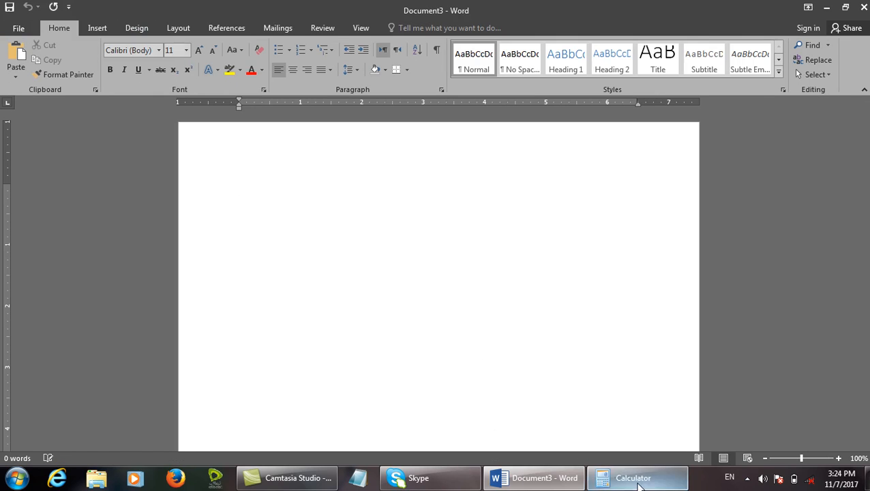
Open Notepad, enter 2010, 2011 and 2012 on separate lines, and minimize it to return to Word
click(358, 477)
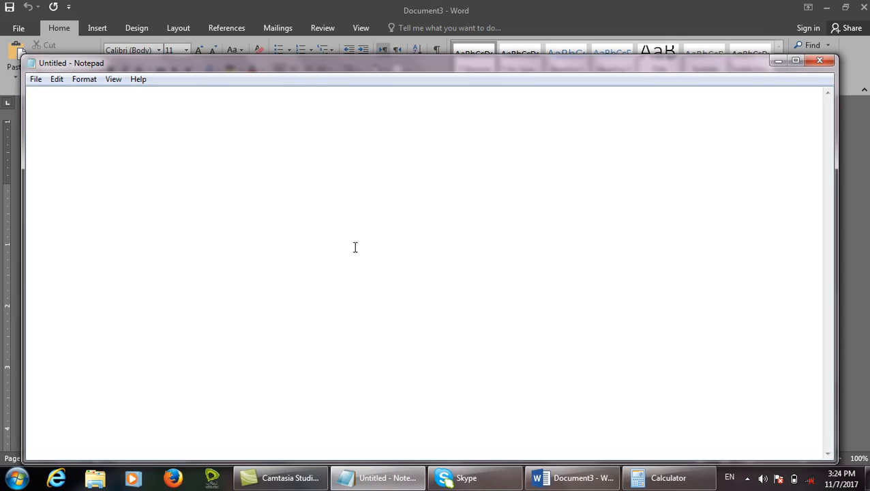
text(2010)
key(Return)
text(2011)
key(Return)
text(2012)
key(Return)
drag(210, 93, 1, 93)
drag(165, 161, 28, 167)
drag(245, 241, 21, 223)
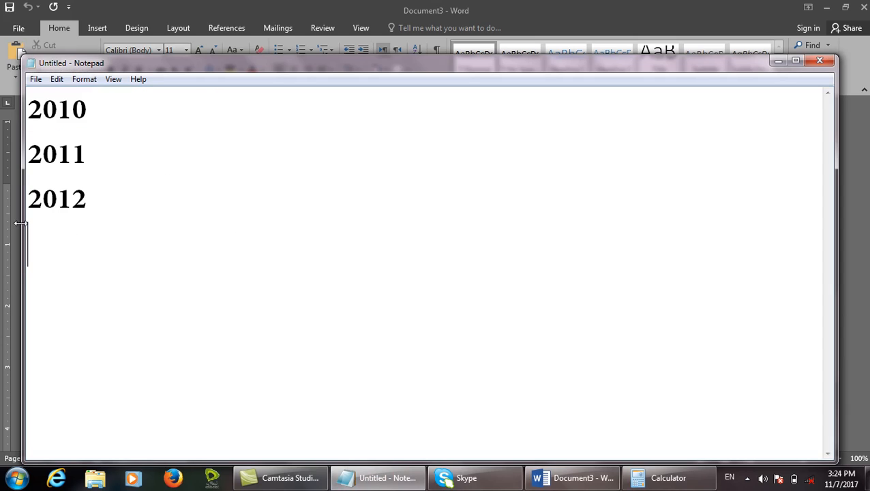
click(778, 61)
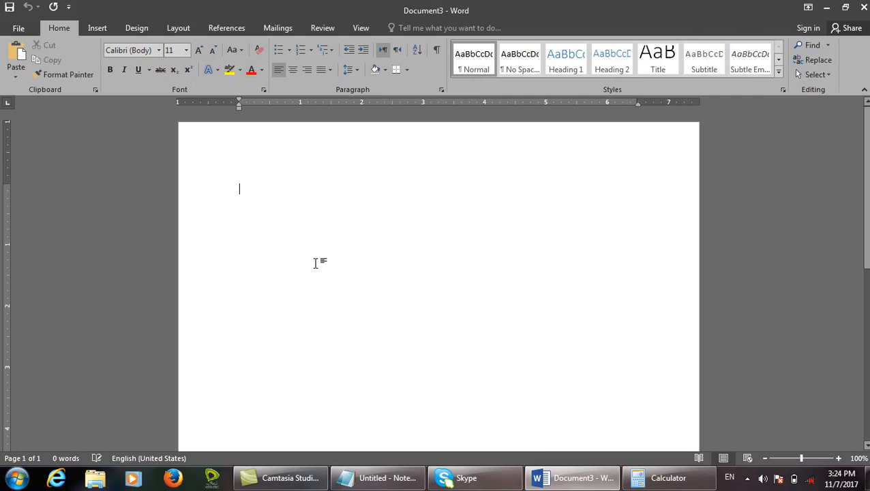
Launch Excel, create a blank workbook to look at its chart commands, and close it again
key(super+r)
text(excel)
key(Return)
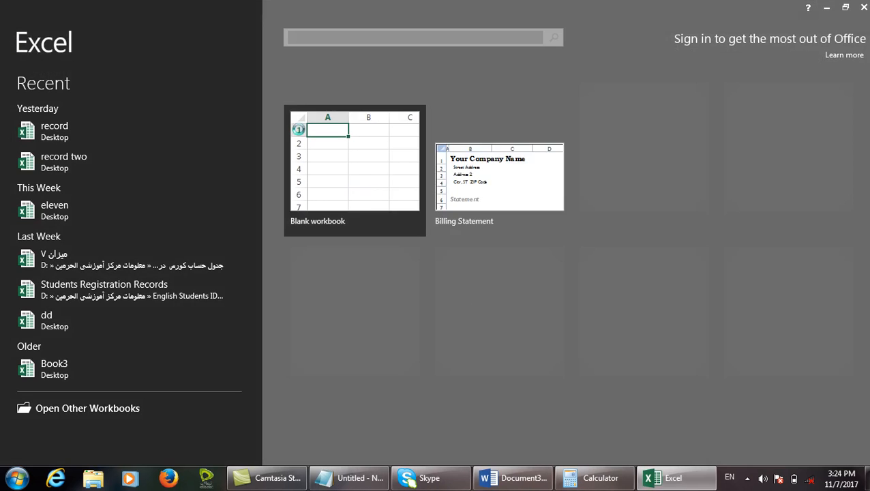
click(409, 161)
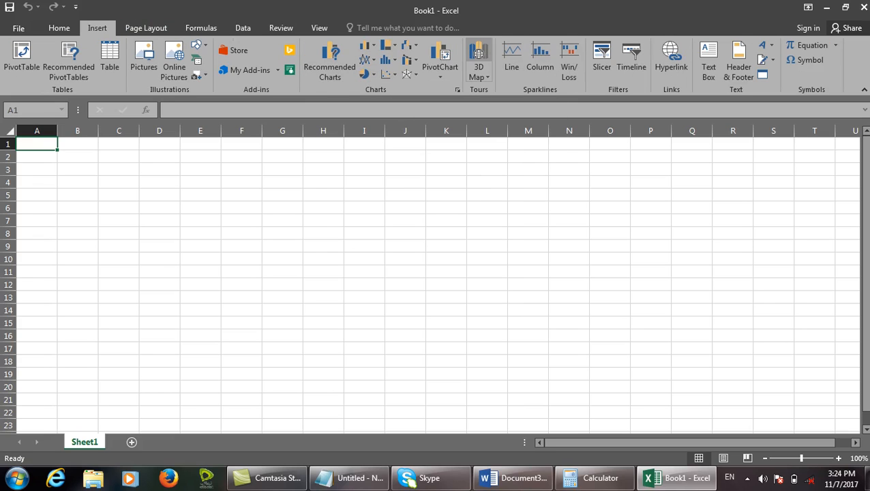
click(862, 6)
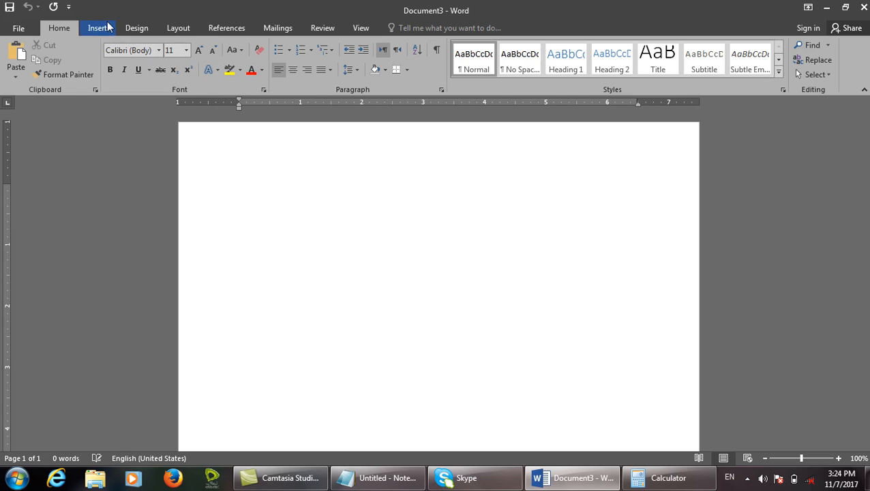
Preview the Pie, Area and Column chart types in Word, and insert a 3-D Stacked Column chart
click(104, 28)
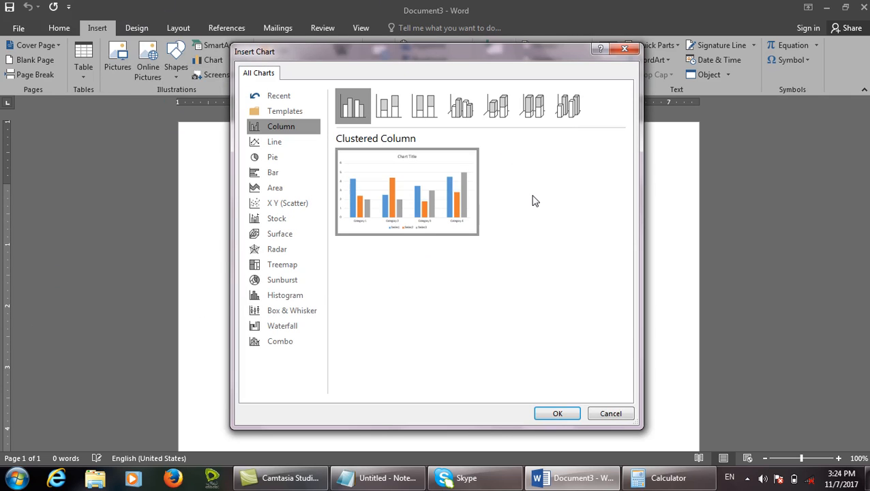
mouse_move(387, 187)
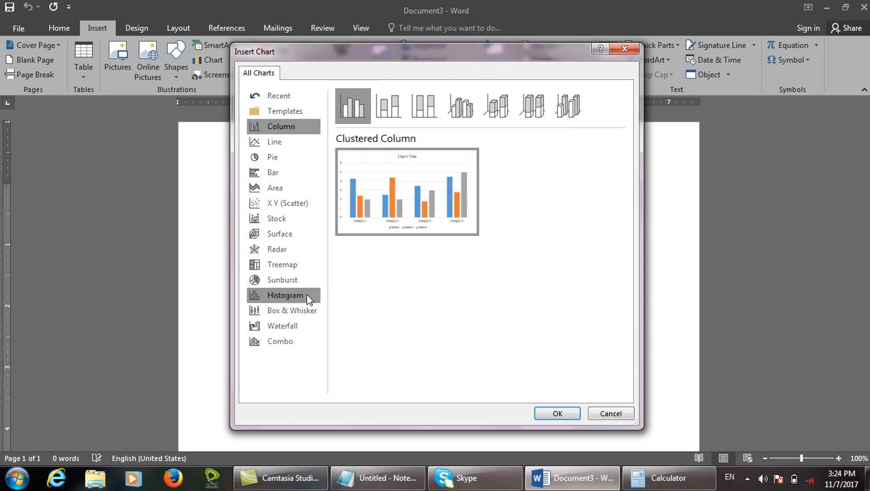
click(282, 161)
click(281, 191)
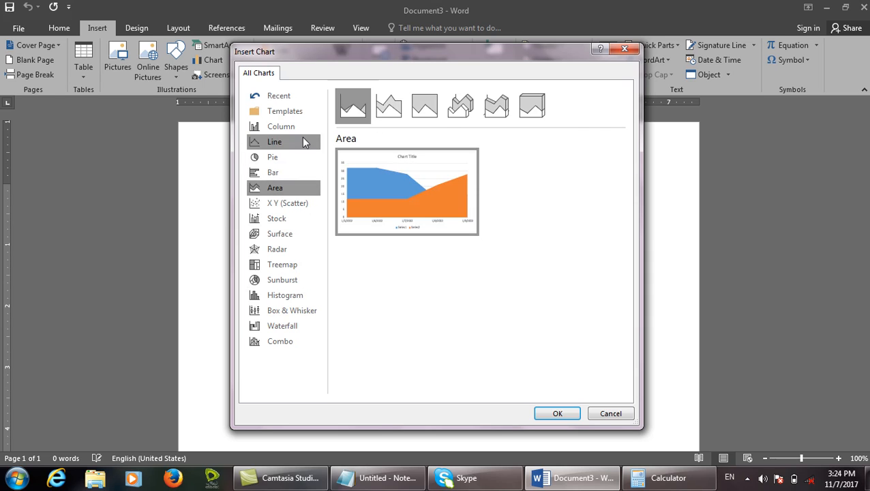
click(304, 130)
mouse_move(428, 198)
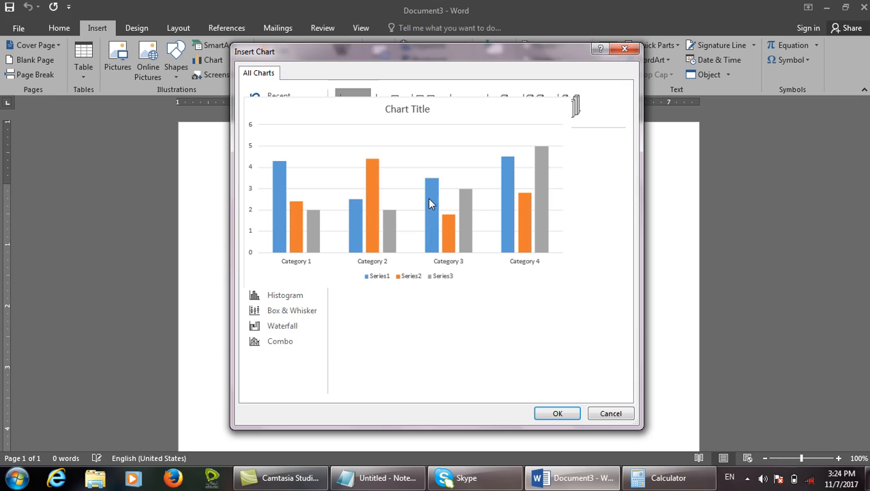
key(ctrl+shift+d)
key(Escape)
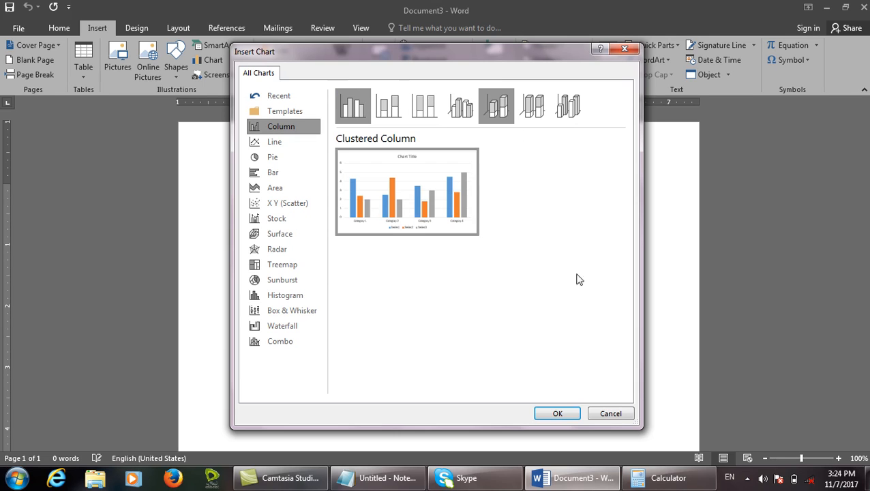
click(557, 413)
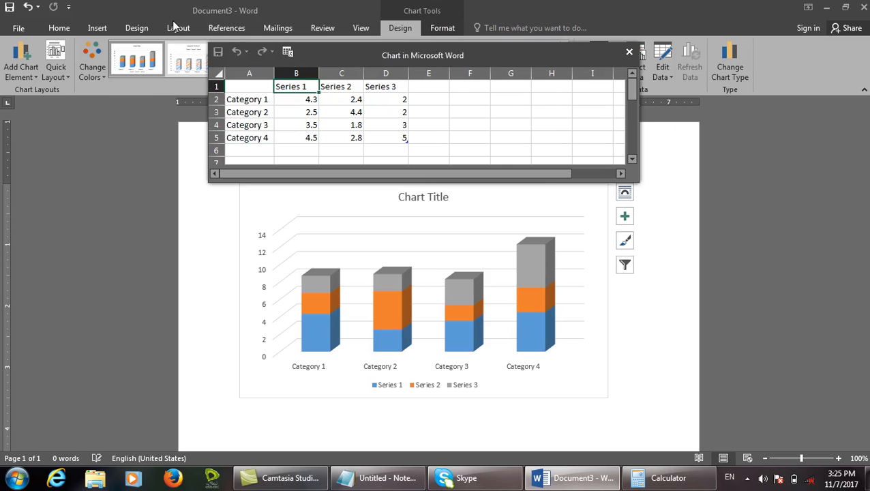
Maximize the chart's data sheet and set the headings in A1:D1 to Name, Pashto, Dari and English
double_click(468, 55)
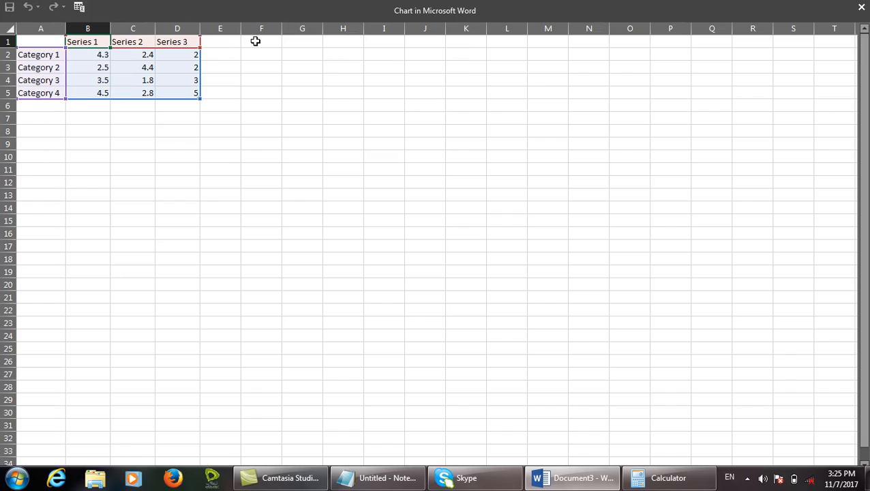
click(47, 41)
text(Name)
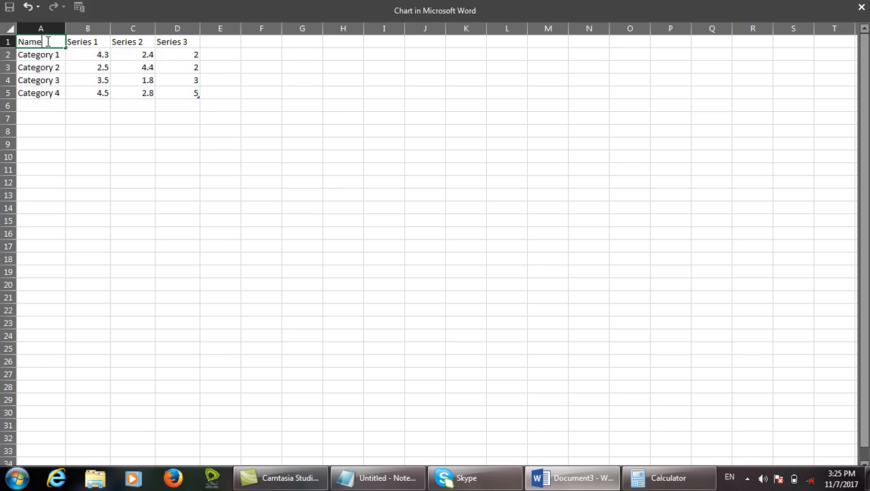
key(Tab)
text(21)
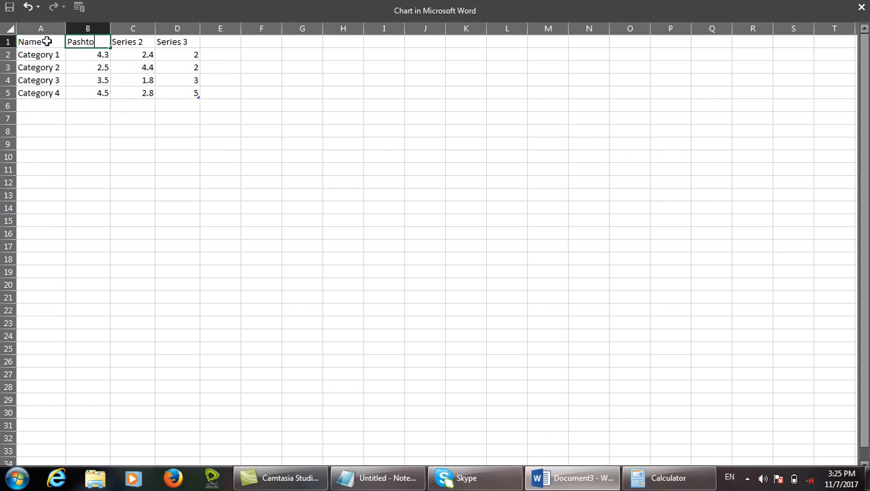
key(Tab)
text(Dari)
key(Tab)
text(Eng)
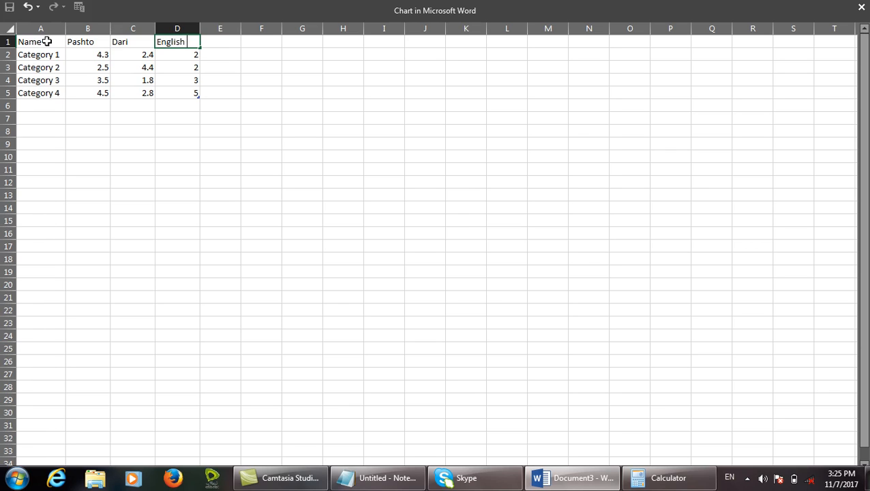
Fill row 2 of the chart data with a student's name and the scores 90, 40 and 100
click(59, 54)
text(Imran)
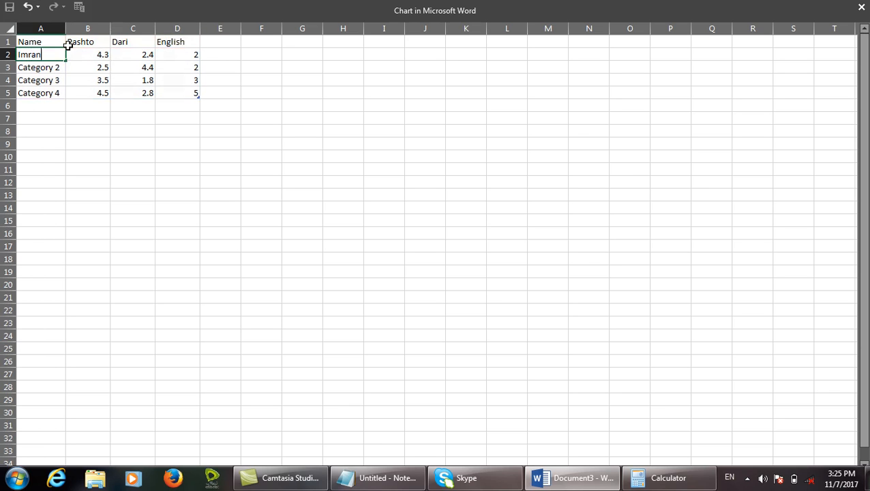
key(Tab)
text(90)
key(Tab)
text(40)
key(Tab)
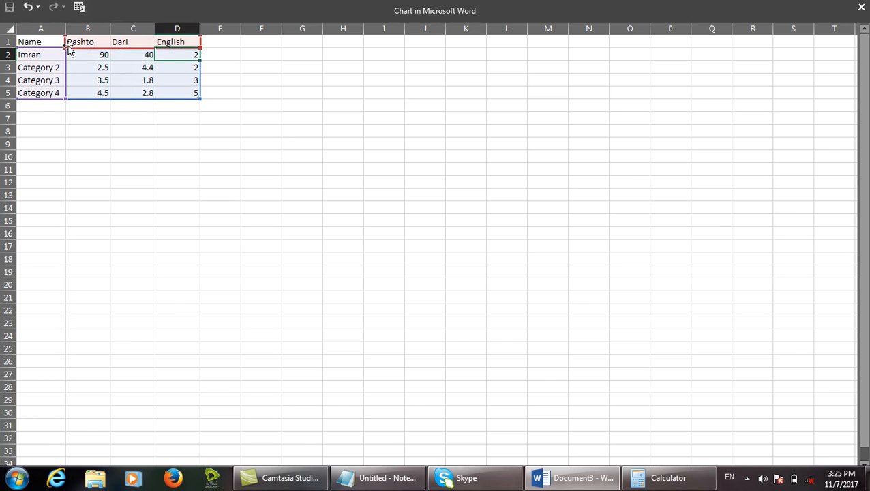
text(100)
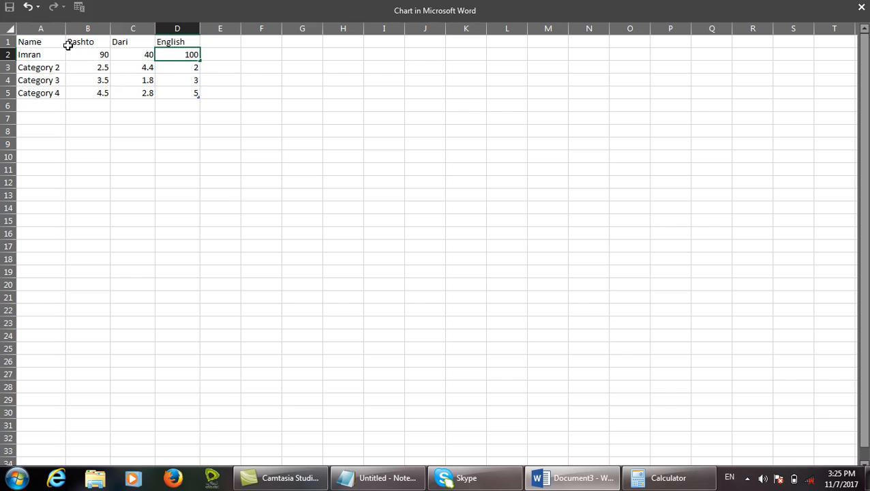
key(Return)
Fill row 3 of the chart data with a student's name and the scores 80, 40 and 50
text(Ahmad)
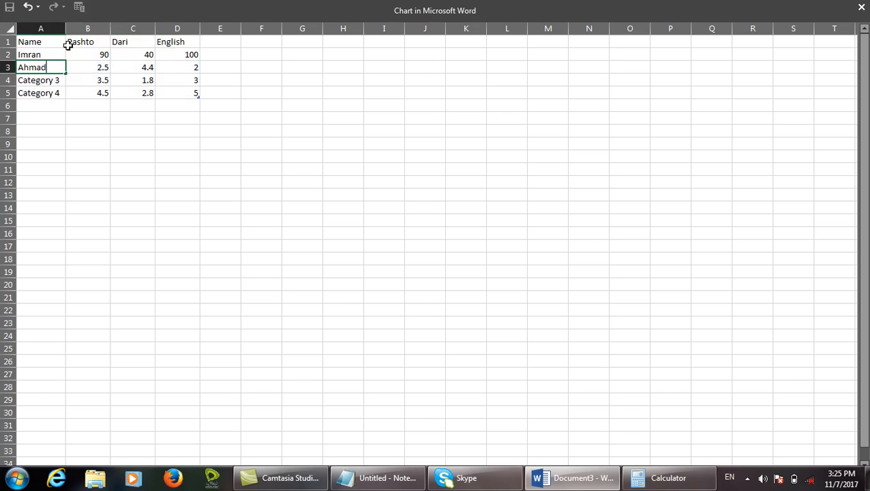
key(Tab)
text(80)
key(Tab)
text(40)
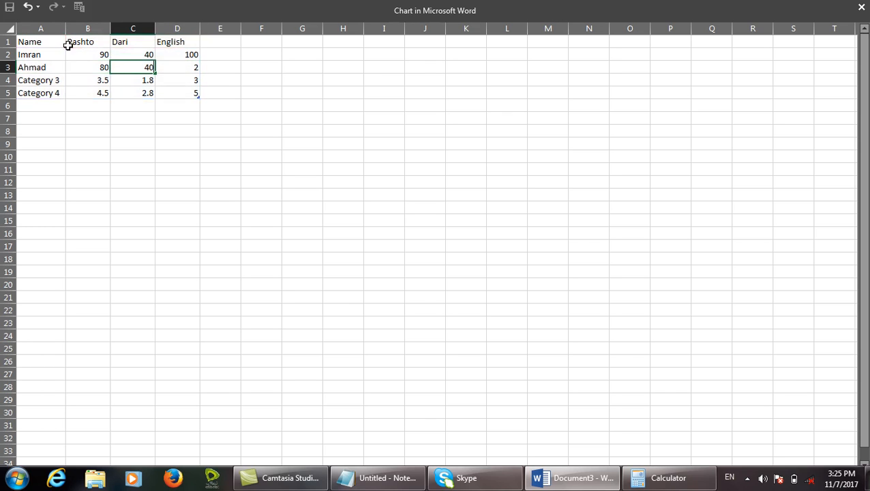
key(Tab)
text(5)
key(Return)
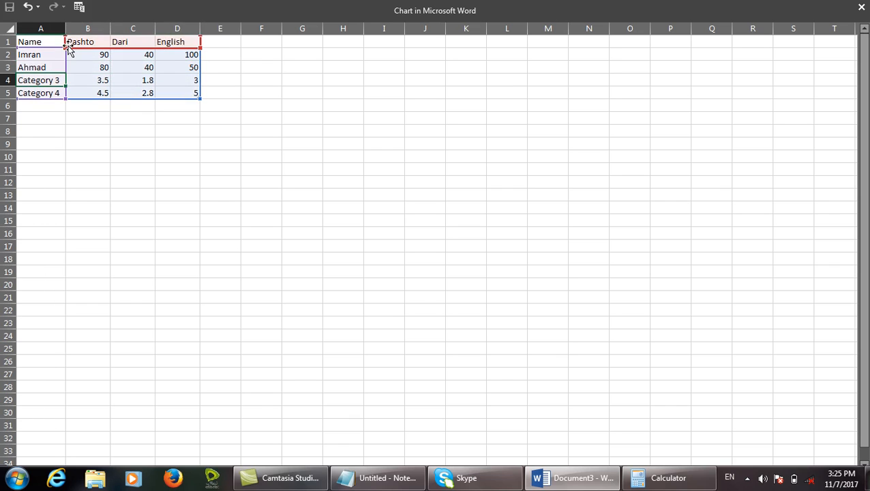
Fill row 4 of the chart data with a student's name and the scores 40, 50 and 100
text(Mohammad)
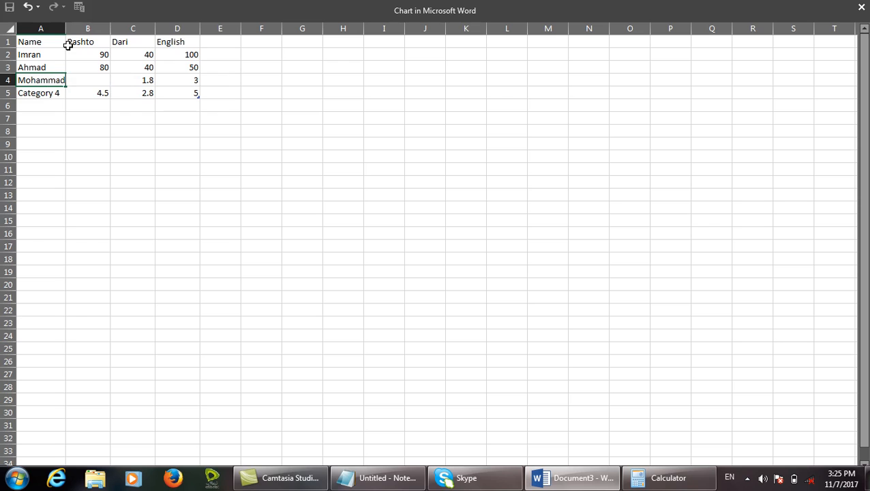
key(Tab)
text(40)
key(Tab)
text(50)
key(Tab)
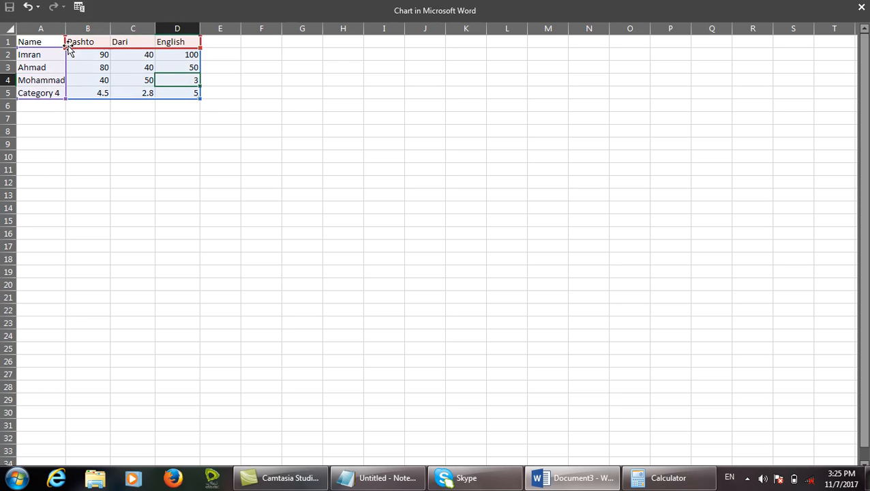
text(100)
key(Return)
Fill row 5 with a student's name and a score of 100 in each subject, and close the chart's data sheet
text(Ali)
key(Tab)
text(100)
key(Tab)
text(100)
key(Tab)
text(110)
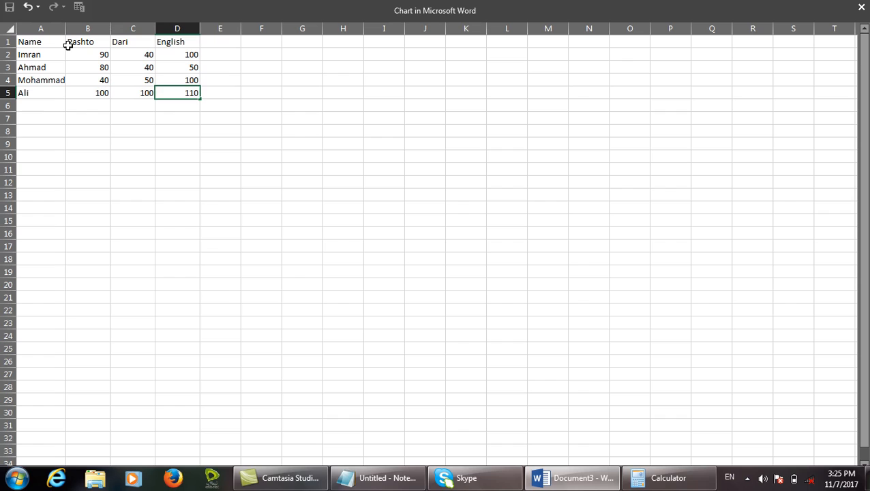
click(97, 117)
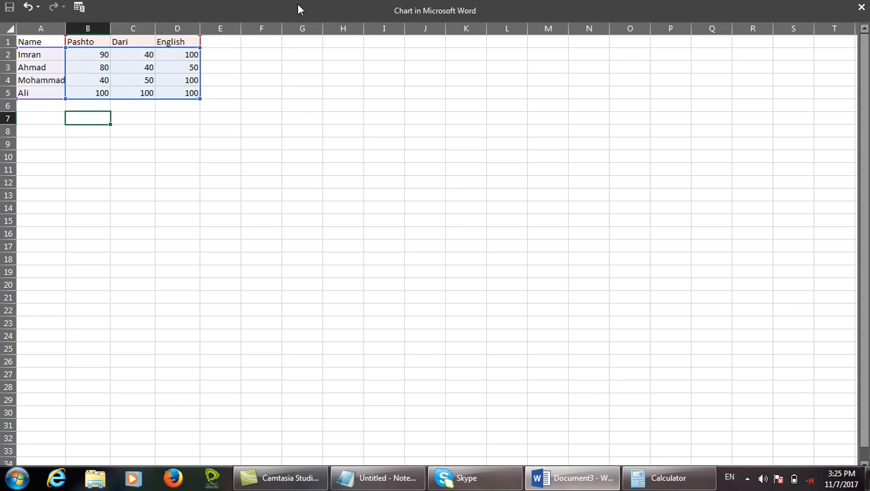
click(864, 6)
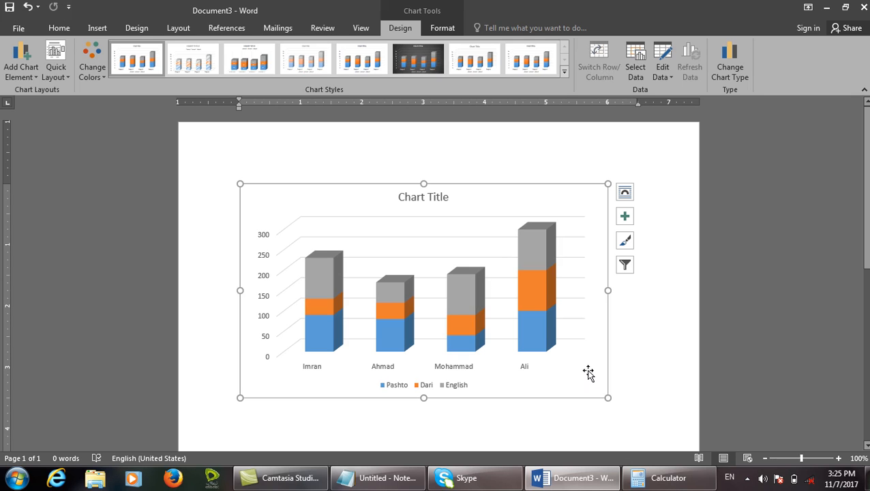
Examine the chart's legend entries and the Pashto score shown for each student's column
drag(867, 134, 867, 160)
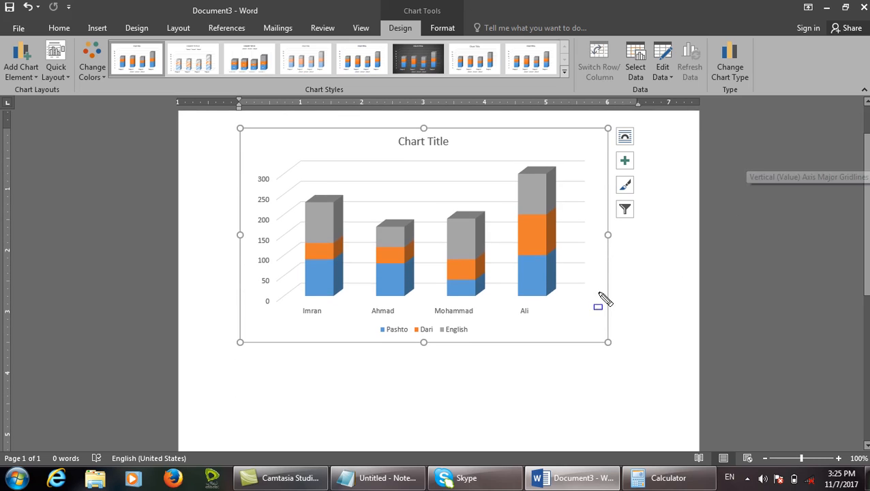
drag(377, 320, 390, 341)
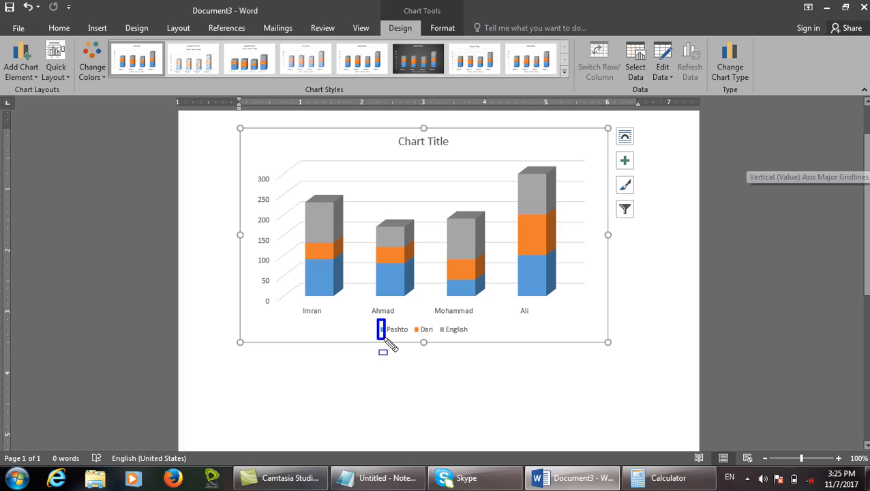
mouse_move(405, 322)
mouse_down()
mouse_move(415, 333)
mouse_move(445, 339)
mouse_up()
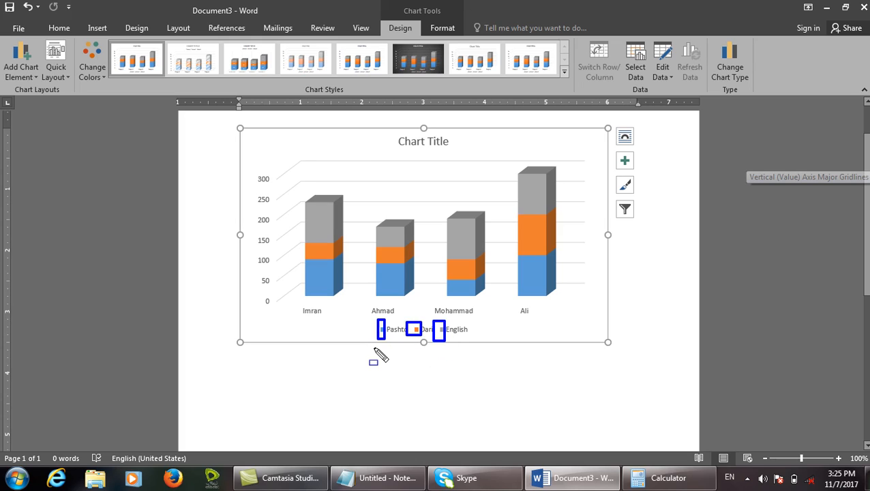
key(Escape)
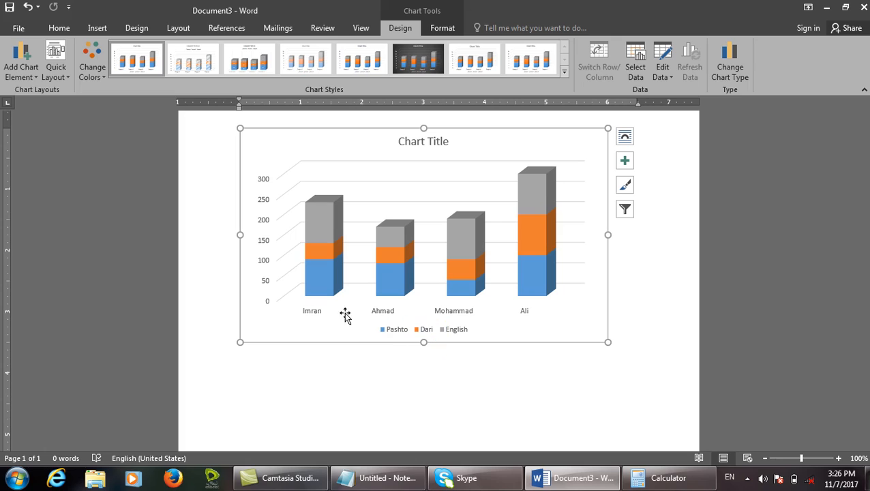
click(327, 279)
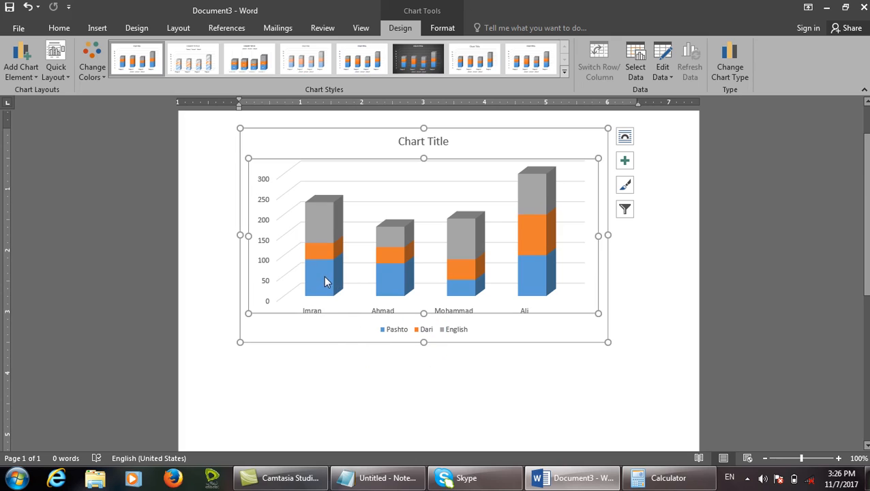
mouse_move(323, 270)
mouse_move(407, 283)
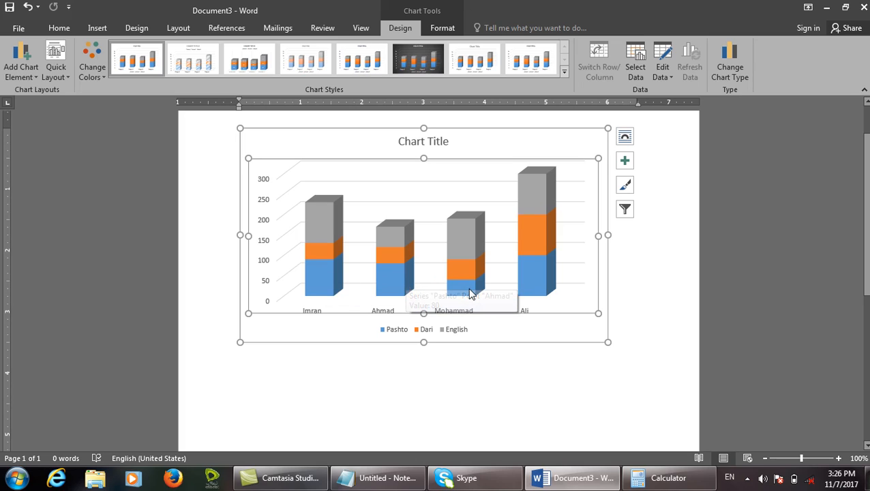
mouse_move(469, 293)
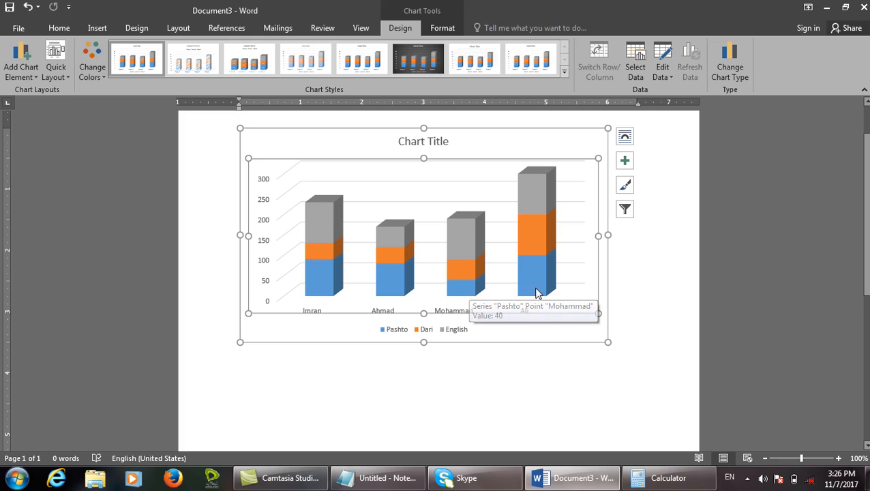
mouse_move(543, 283)
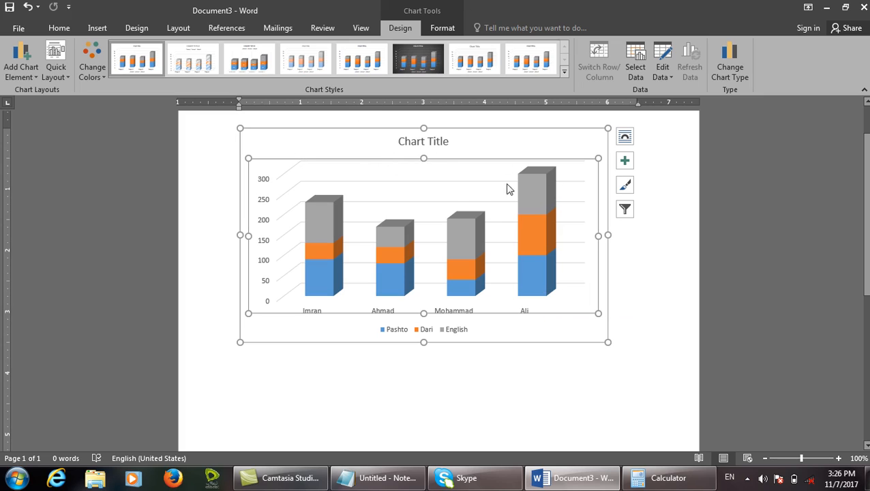
mouse_move(223, 115)
mouse_down()
mouse_move(639, 332)
mouse_move(636, 357)
mouse_up()
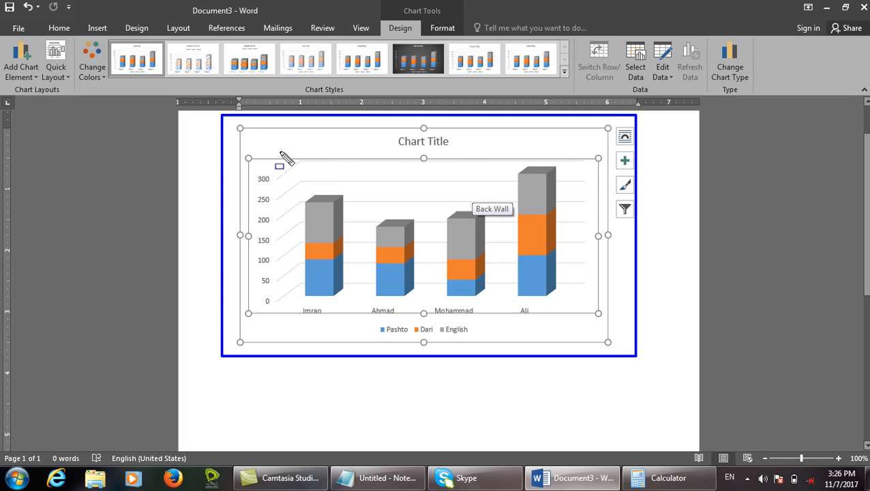
drag(259, 137, 592, 315)
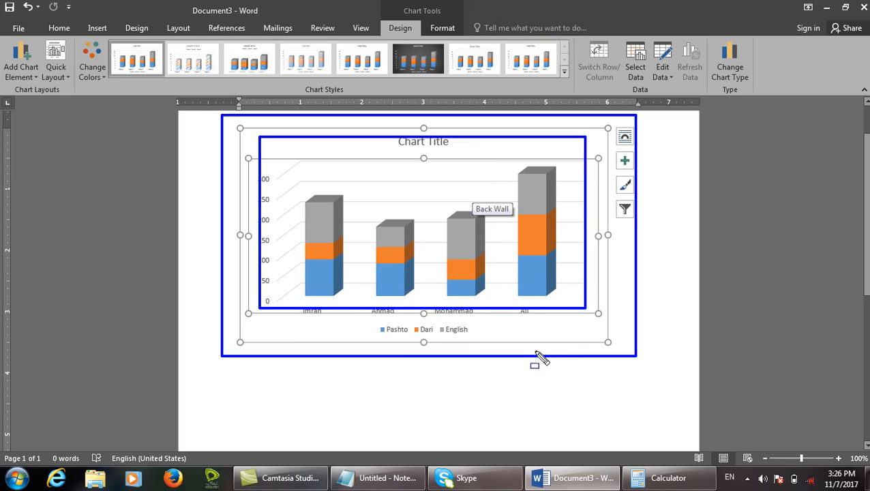
key(Escape)
Replace the chart's placeholder title with "Students Result"
click(442, 140)
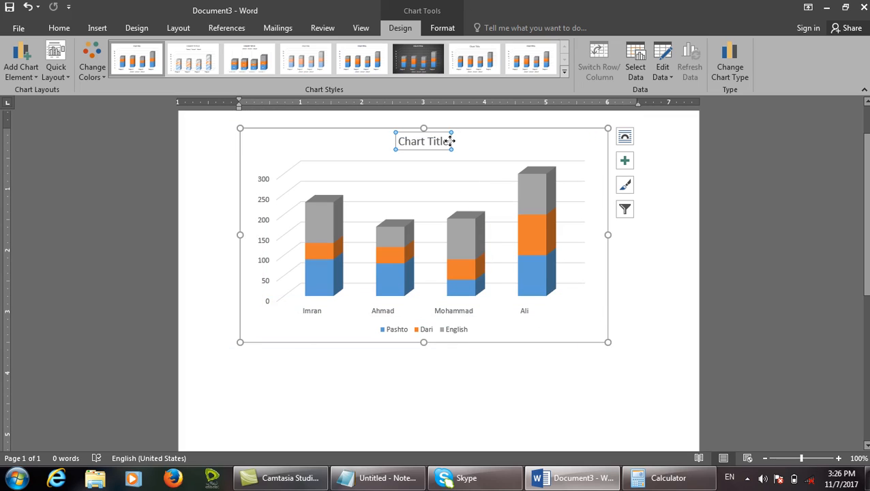
triple_click(419, 141)
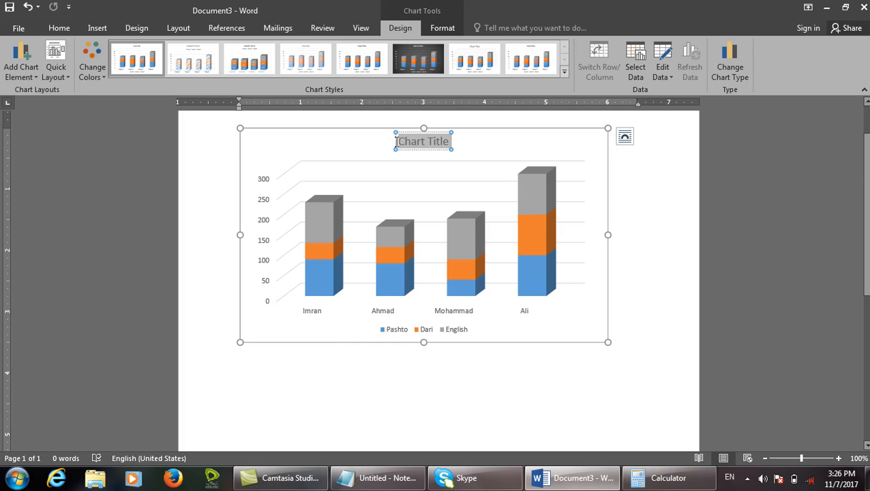
text(Student)
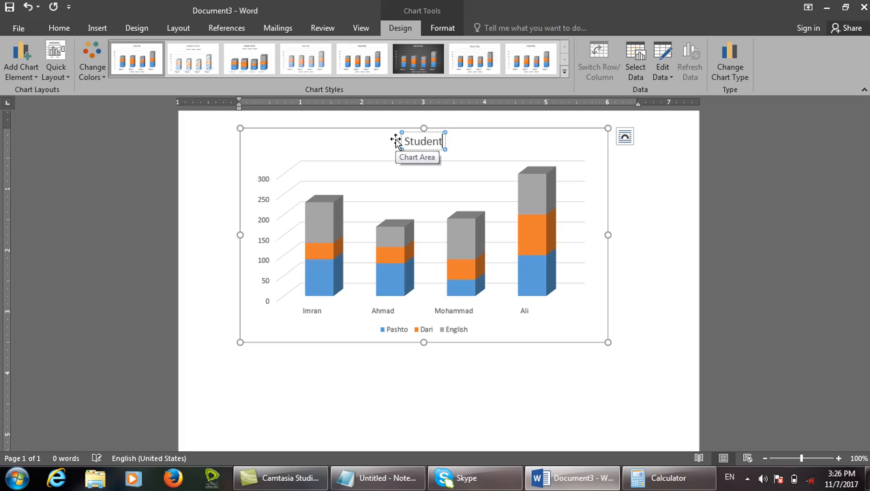
text(s Result)
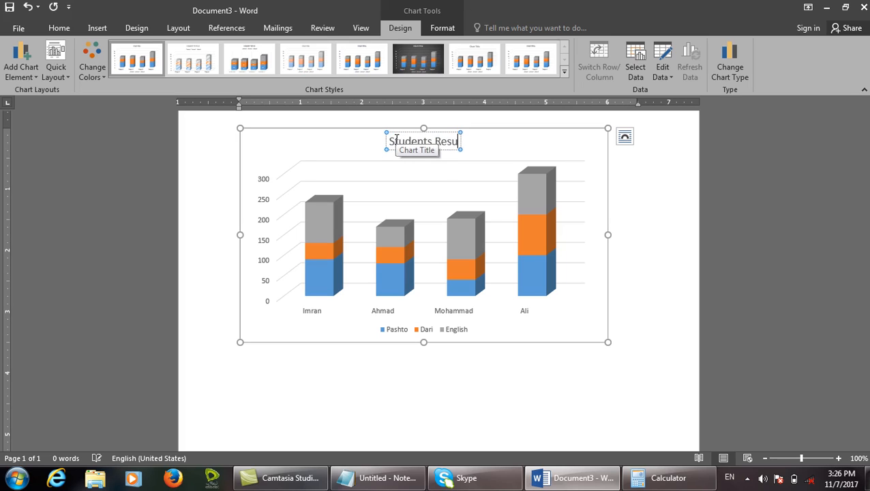
click(478, 133)
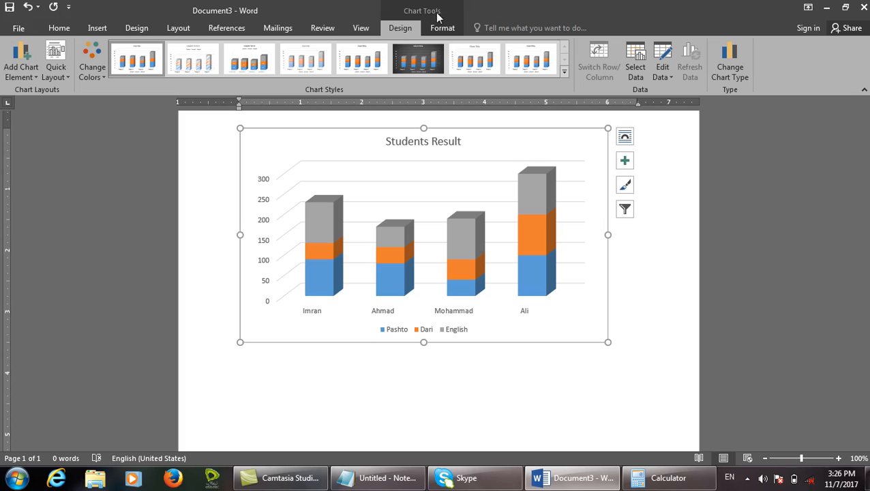
click(21, 58)
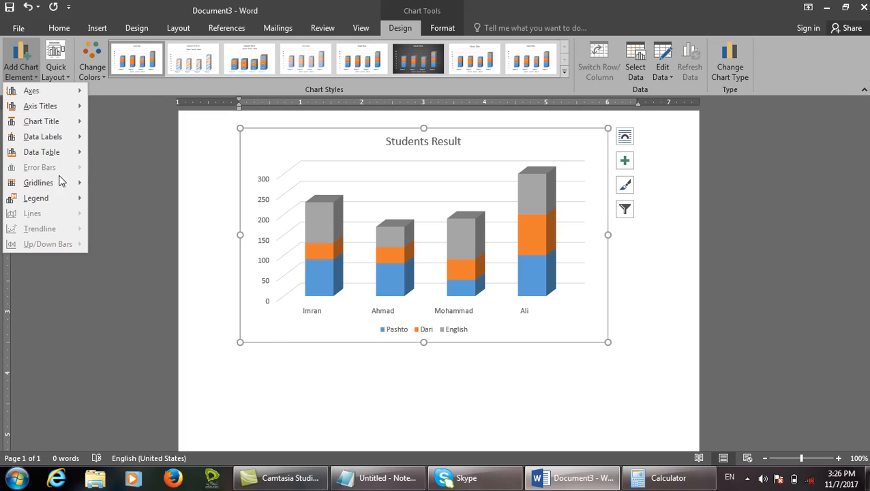
mouse_move(30, 105)
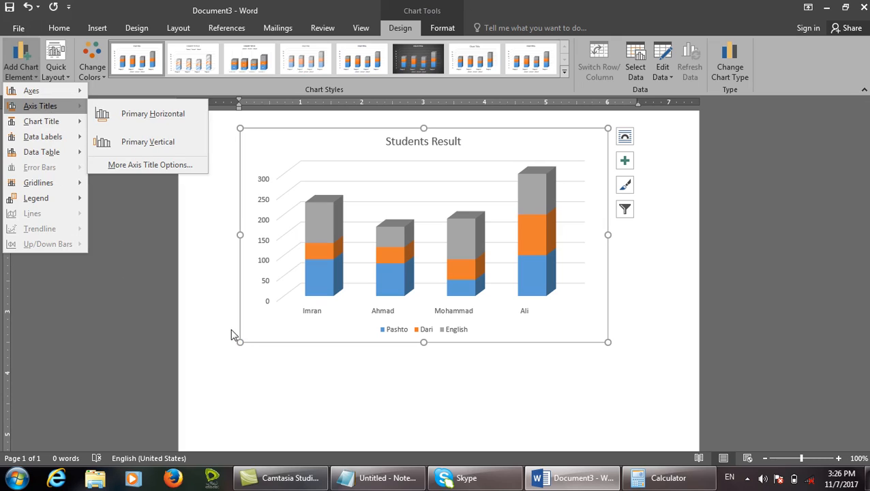
click(334, 4)
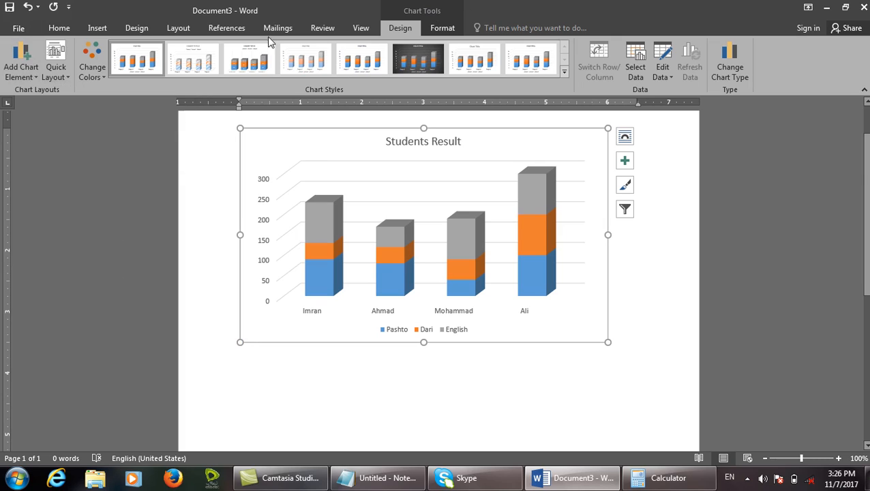
Try several quick layouts on the chart, ending with the untitled one that has data labels and a legend below the columns
click(66, 76)
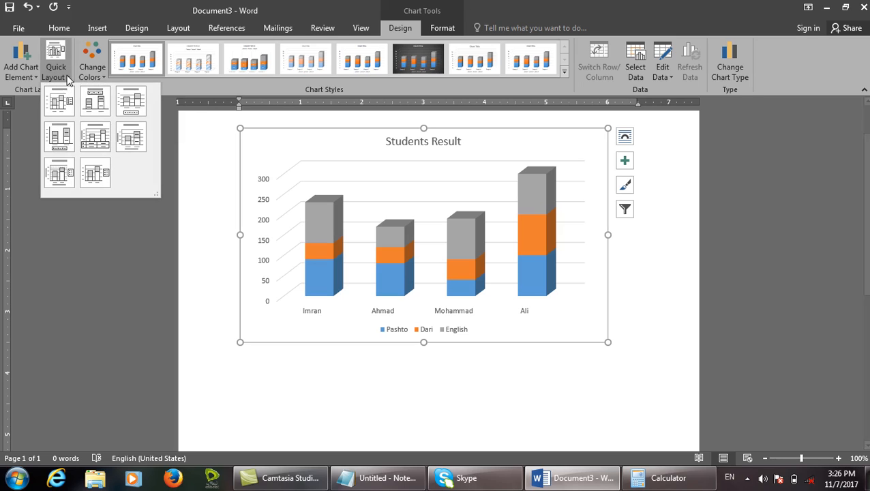
click(133, 136)
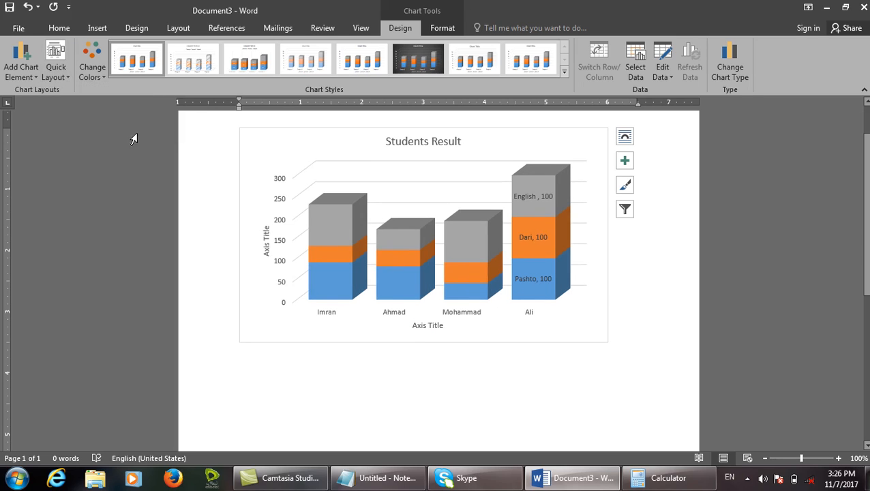
click(68, 77)
click(99, 166)
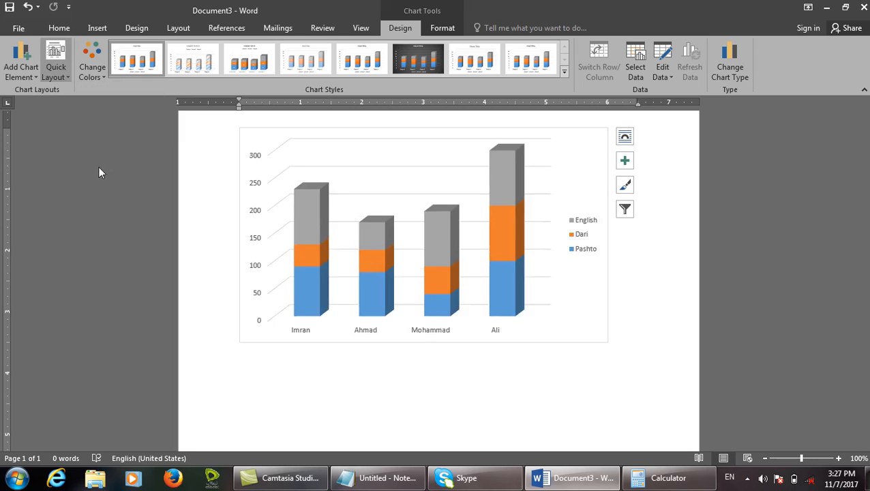
click(47, 70)
click(59, 170)
click(58, 72)
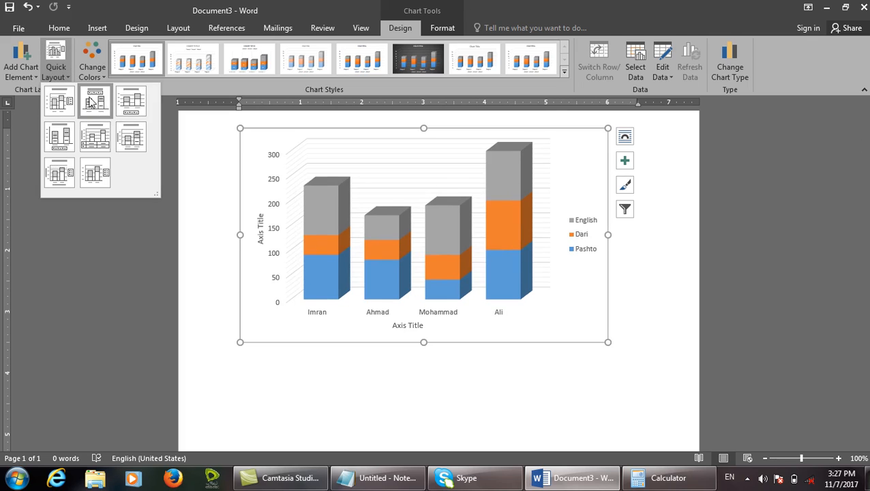
click(69, 137)
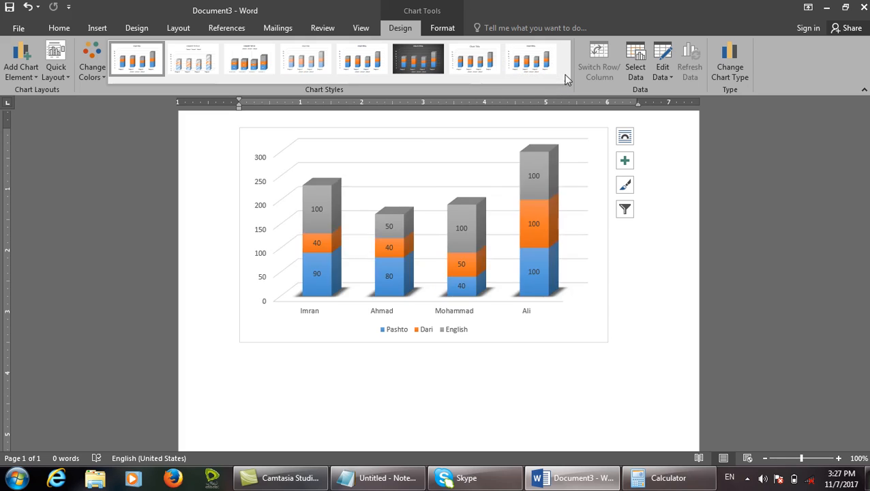
Apply the fifth chart style and change the chart type to 2-D Clustered Column
click(537, 75)
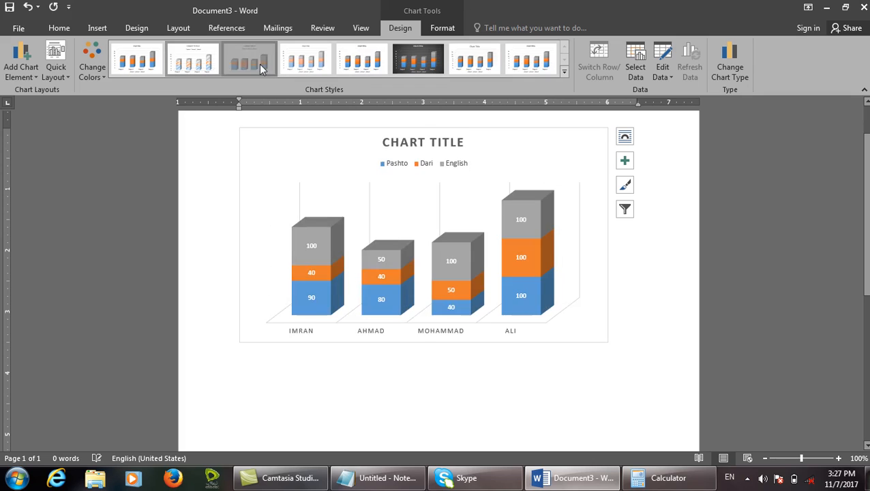
click(344, 70)
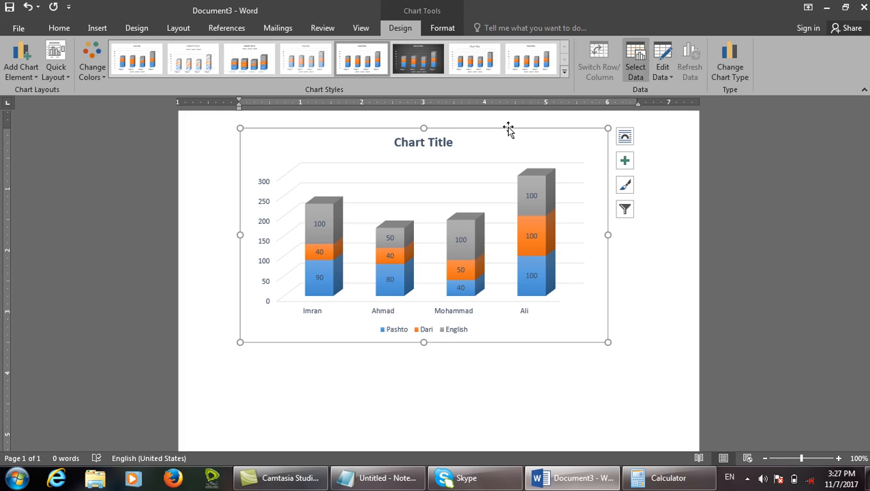
click(733, 68)
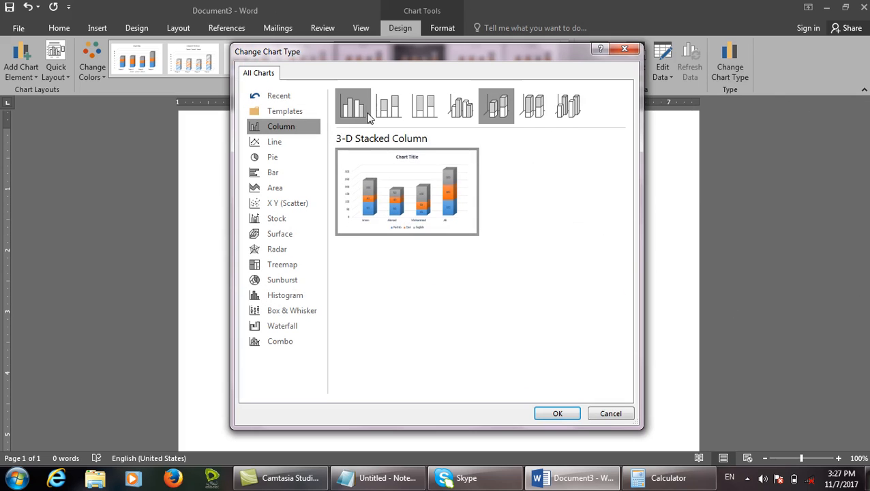
click(361, 109)
click(556, 413)
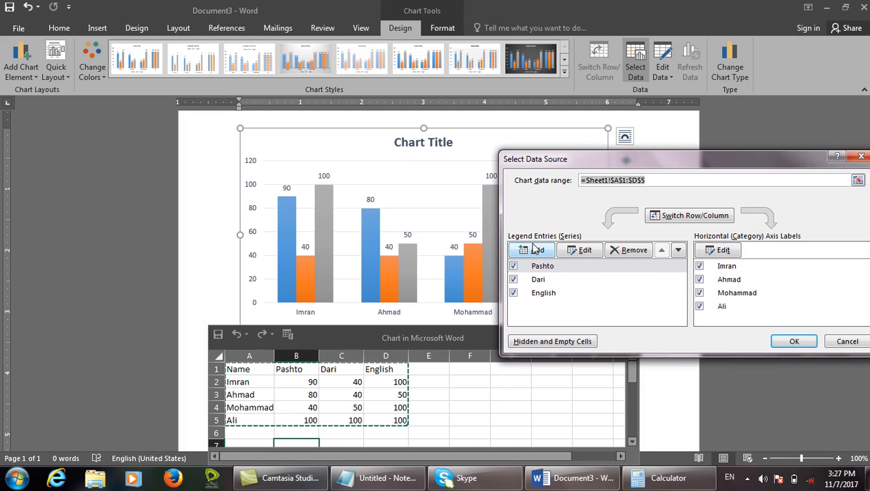
click(535, 249)
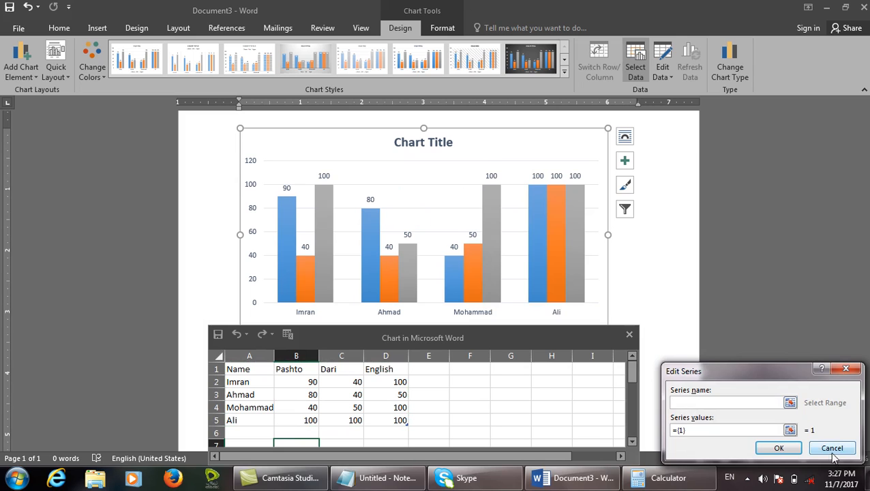
click(831, 450)
click(548, 268)
click(581, 251)
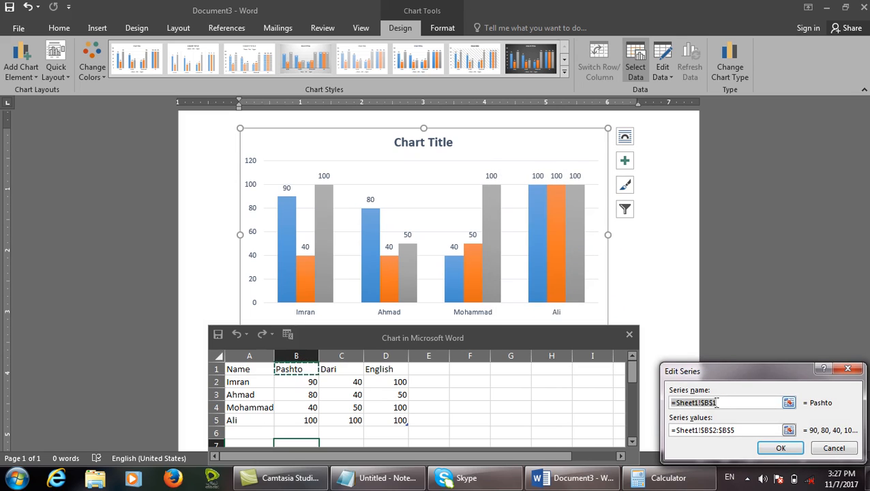
click(827, 447)
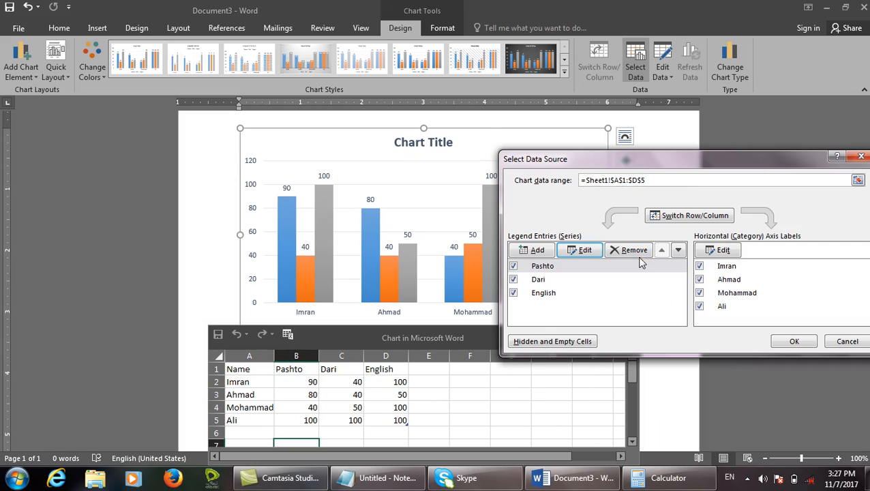
Remove the English series from the chart's data source and apply the change
click(552, 294)
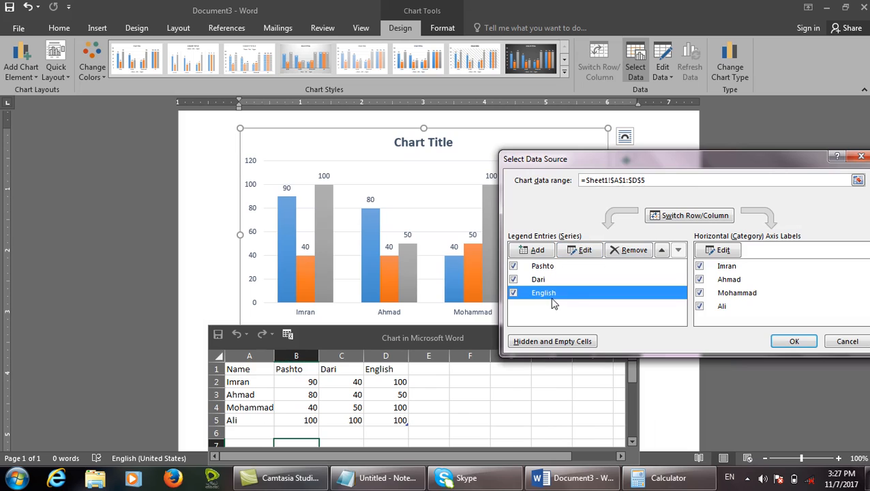
click(634, 251)
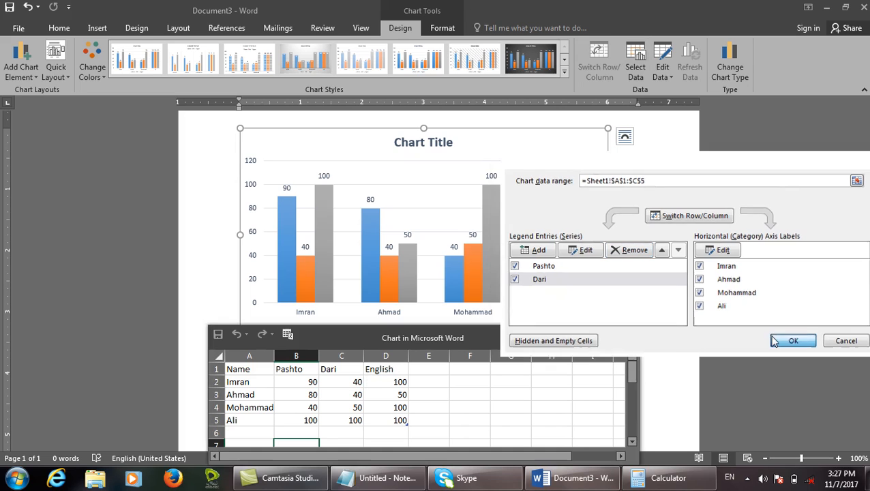
click(790, 344)
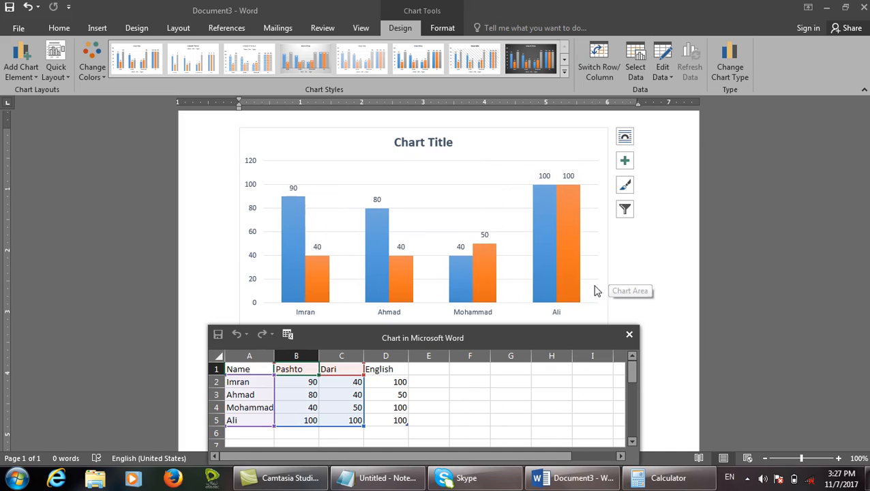
drag(524, 336, 558, 242)
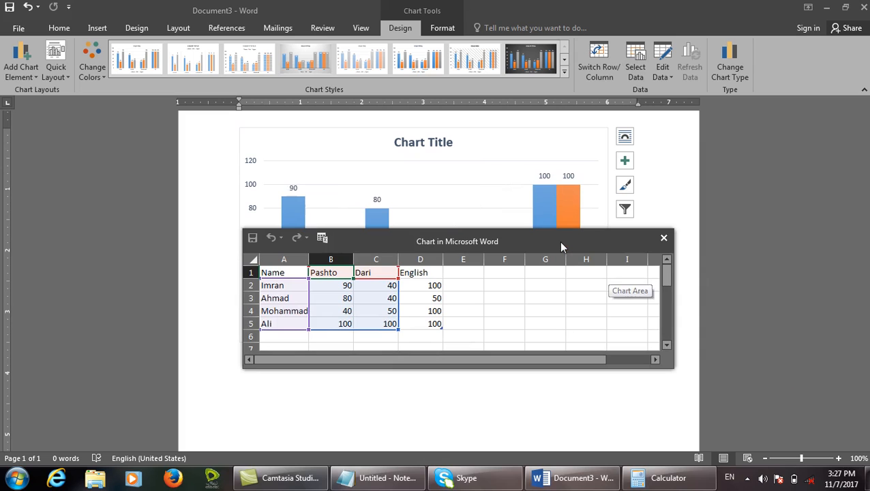
Examine the chart's data source, opening the add-series, Pashto series and axis-label range dialogs, and close it without changes
click(625, 67)
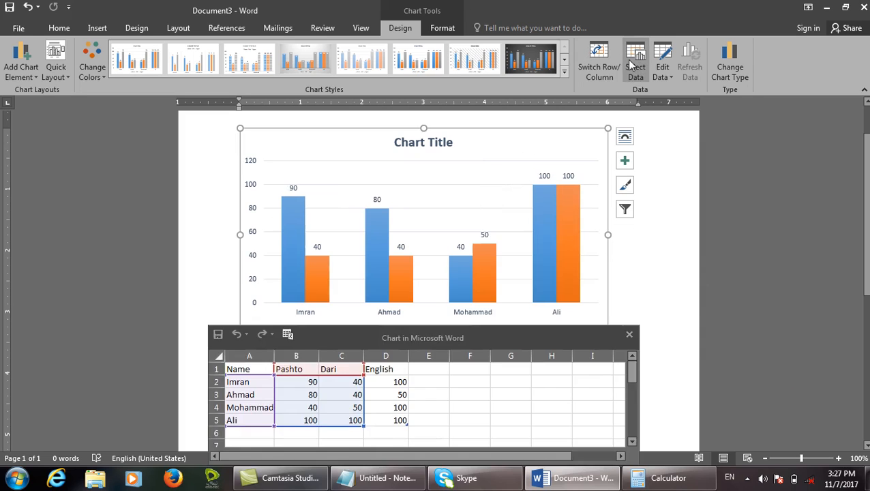
click(530, 250)
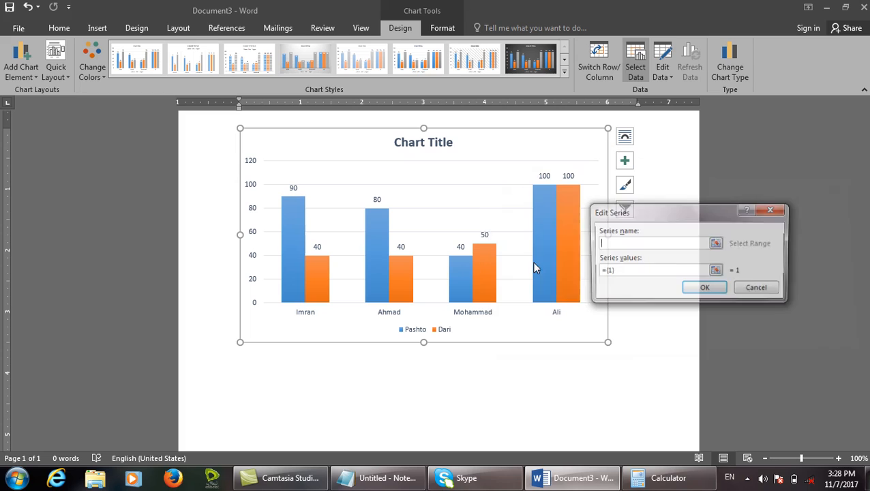
click(758, 289)
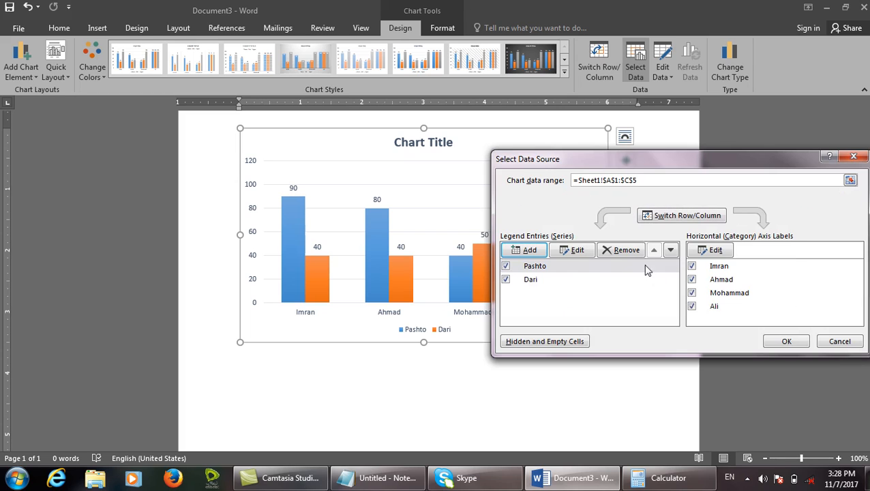
click(577, 250)
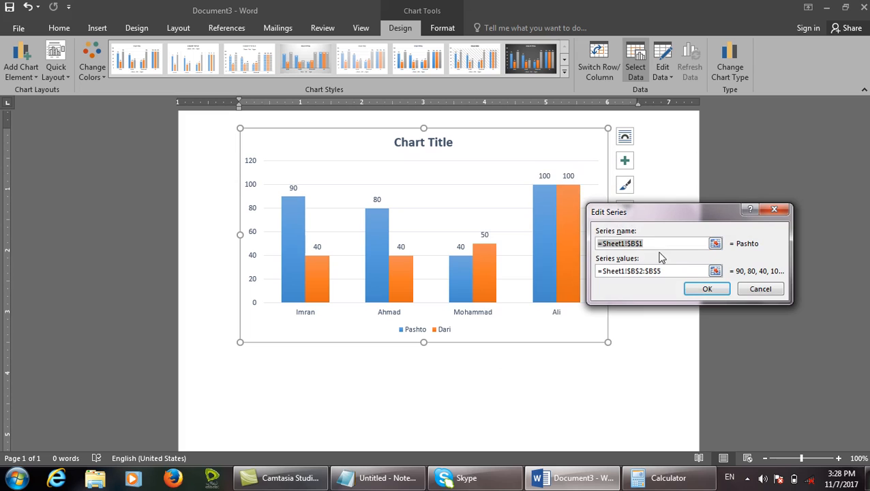
click(709, 288)
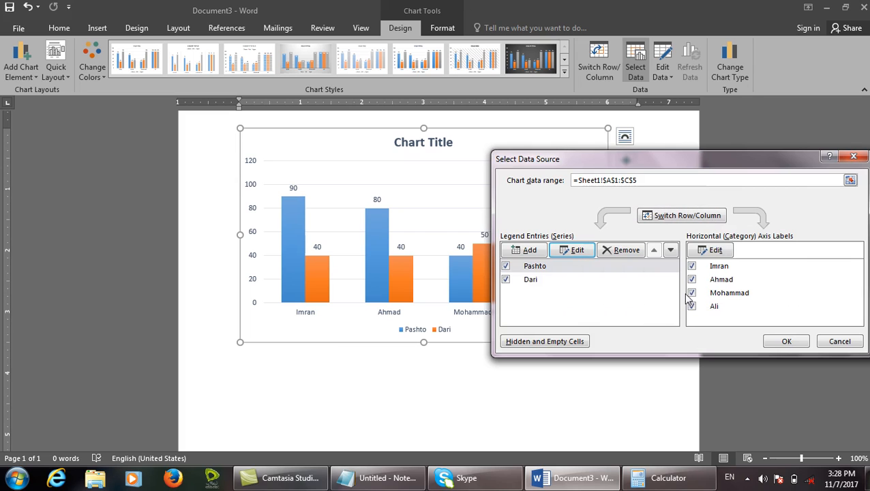
click(715, 250)
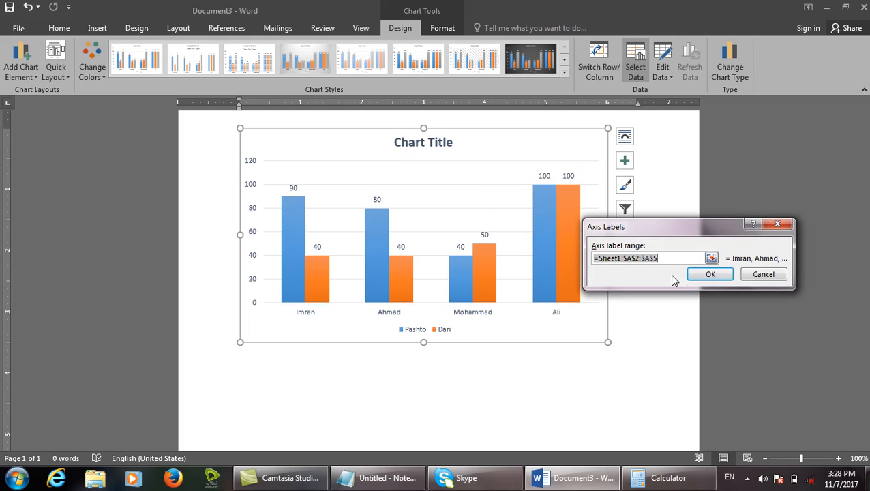
click(753, 273)
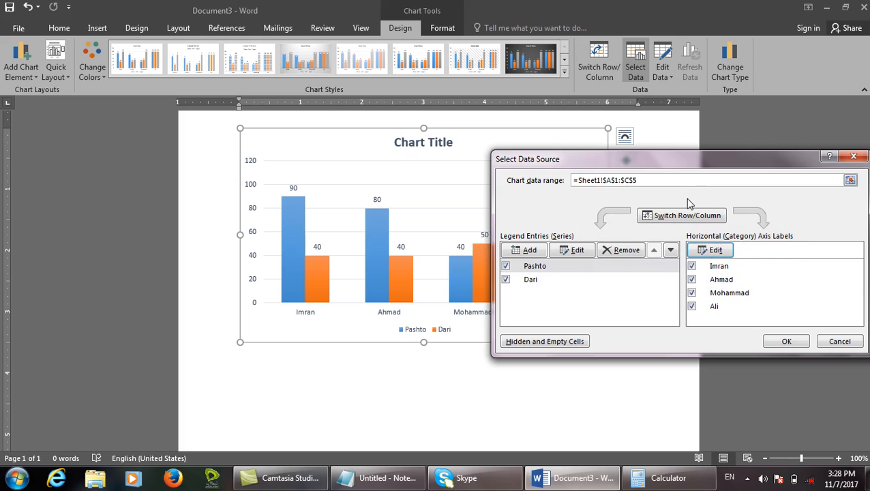
click(839, 342)
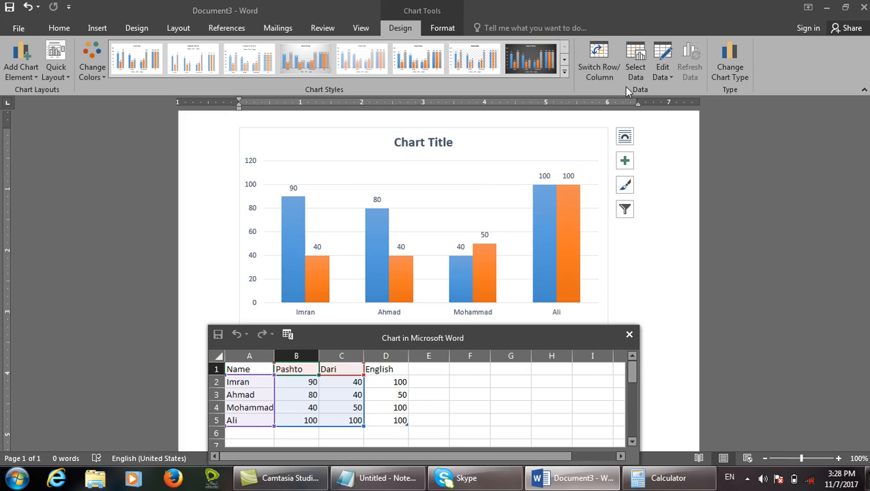
Switch the chart's rows and columns back and forth, ending with the students' names as the horizontal categories
click(600, 55)
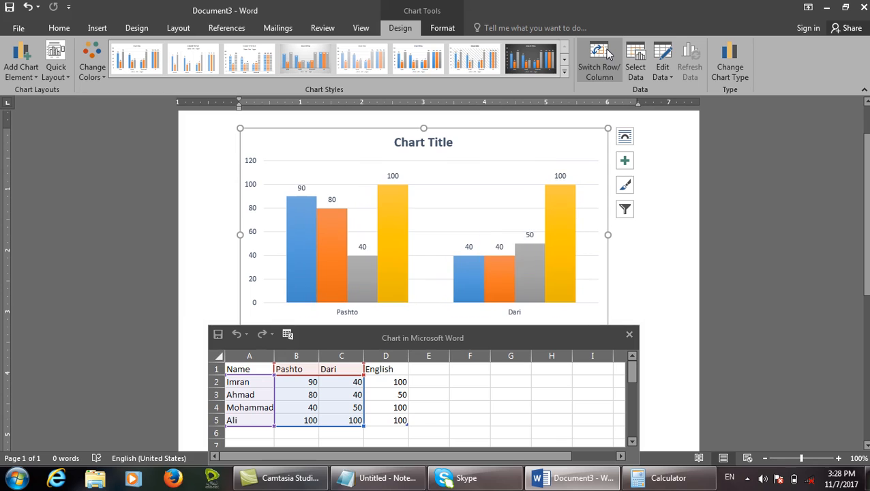
click(607, 54)
click(607, 54)
click(608, 54)
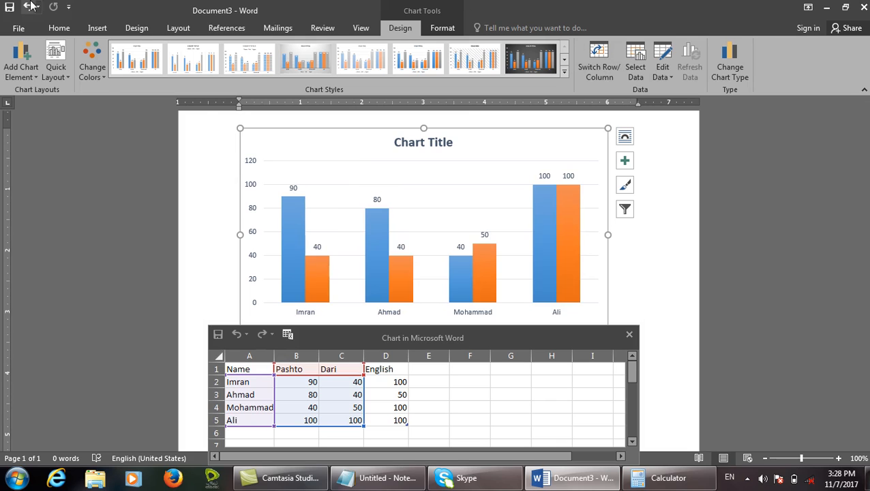
Recolor the chart's columns with the monochromatic gold palette
click(88, 64)
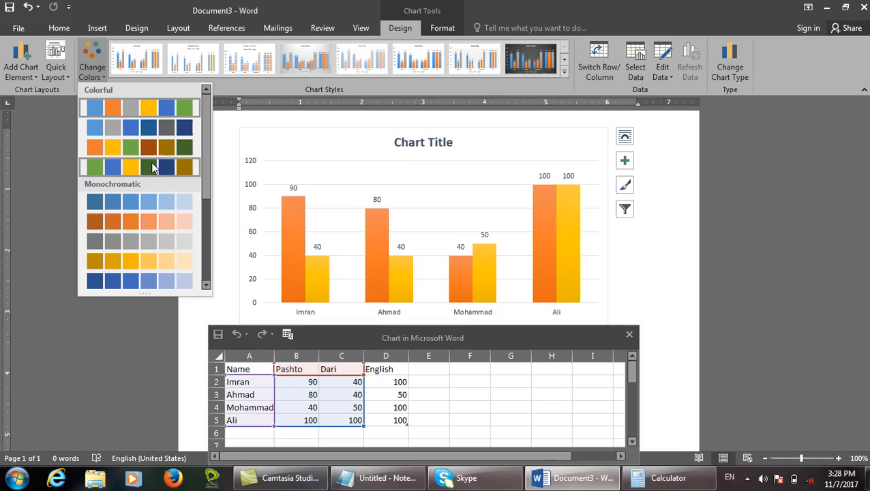
click(133, 268)
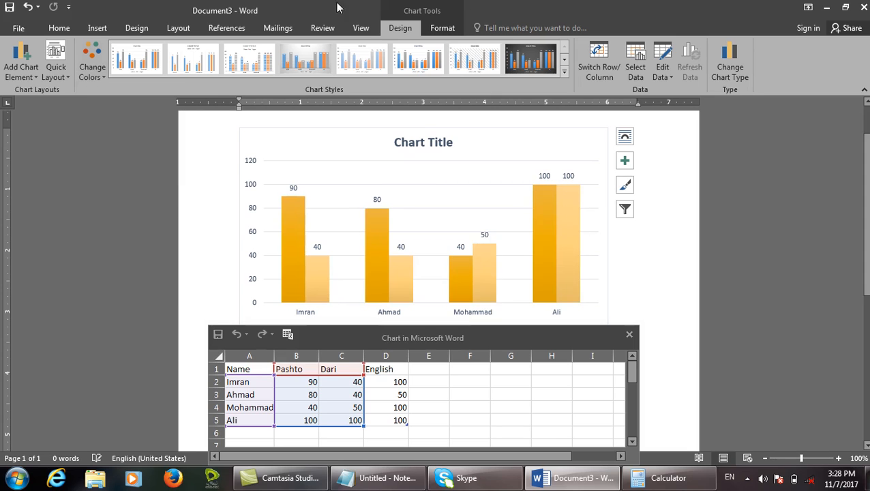
click(450, 29)
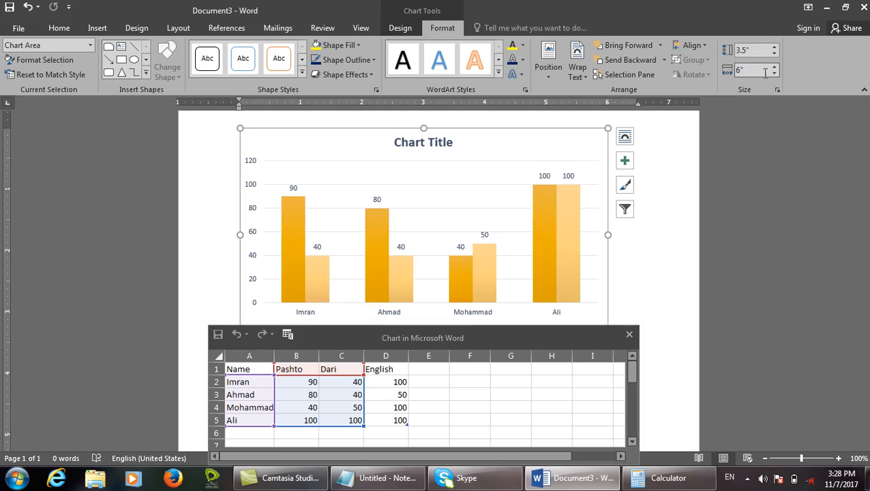
click(58, 46)
click(91, 46)
click(91, 46)
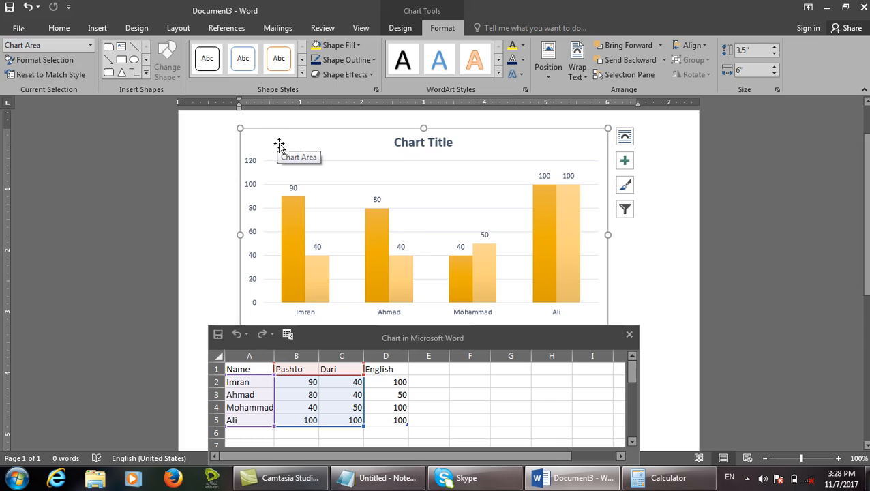
click(97, 28)
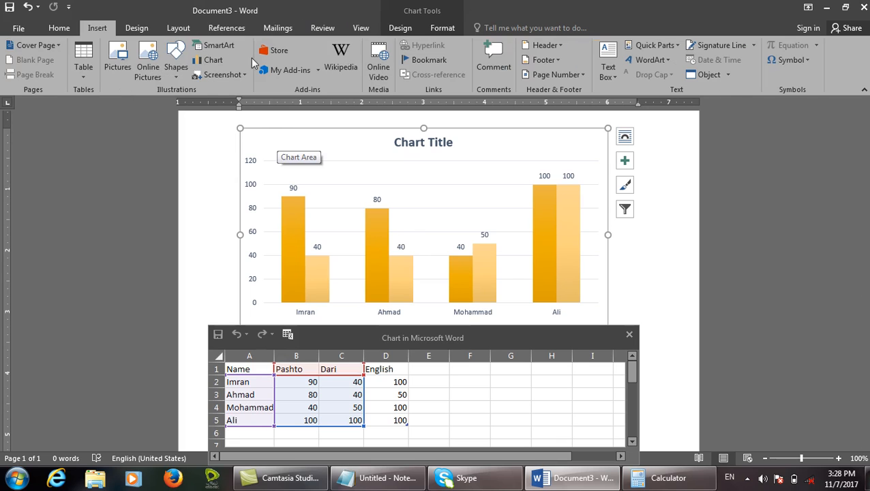
click(495, 190)
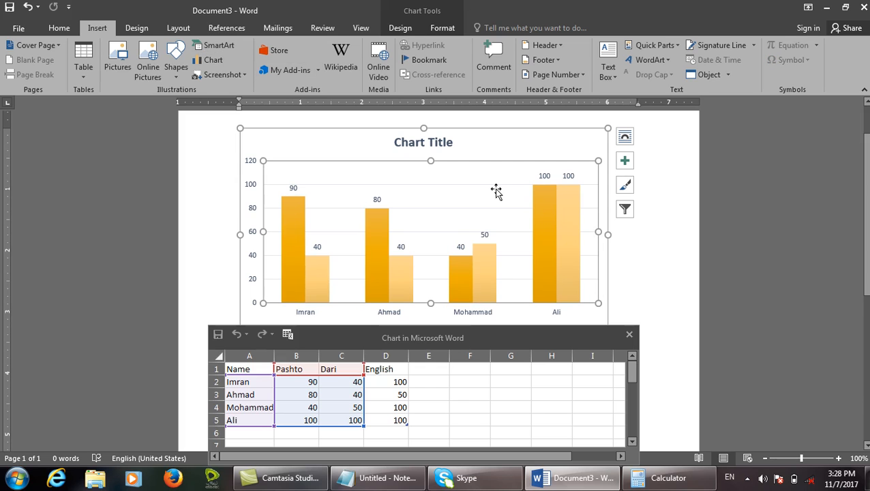
Close the chart document without saving it and create a new blank document
key(alt+F4)
key(n)
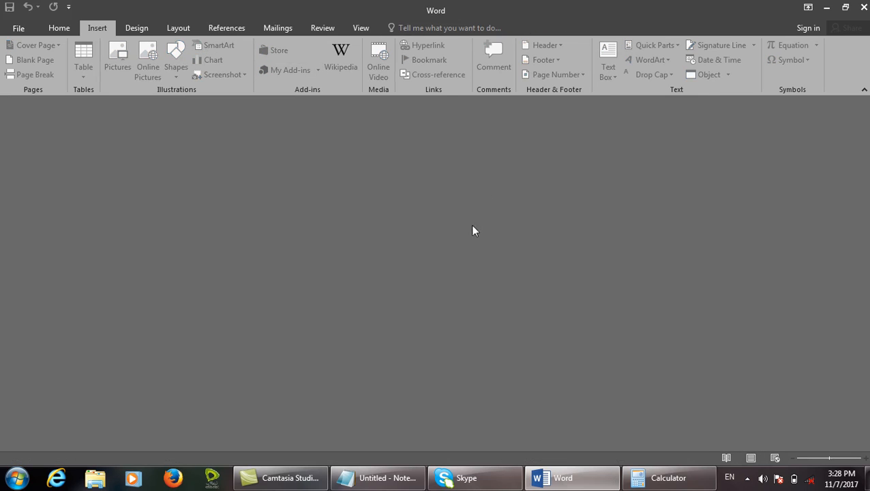
key(ctrl+n)
Bring up the running Calculator and close it
click(668, 477)
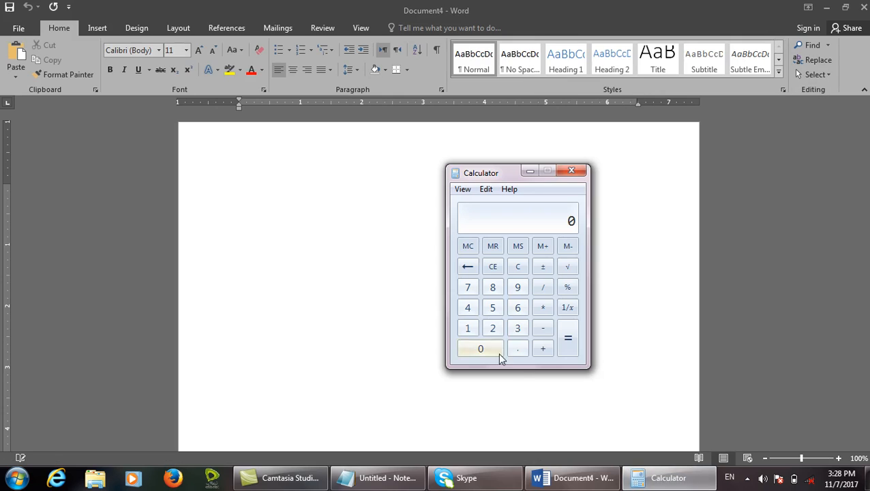
click(572, 171)
Enter "Director", "Assistant" and "Employee" on three centered lines at font size 20, correcting the spelling of the last word
key(ctrl+e)
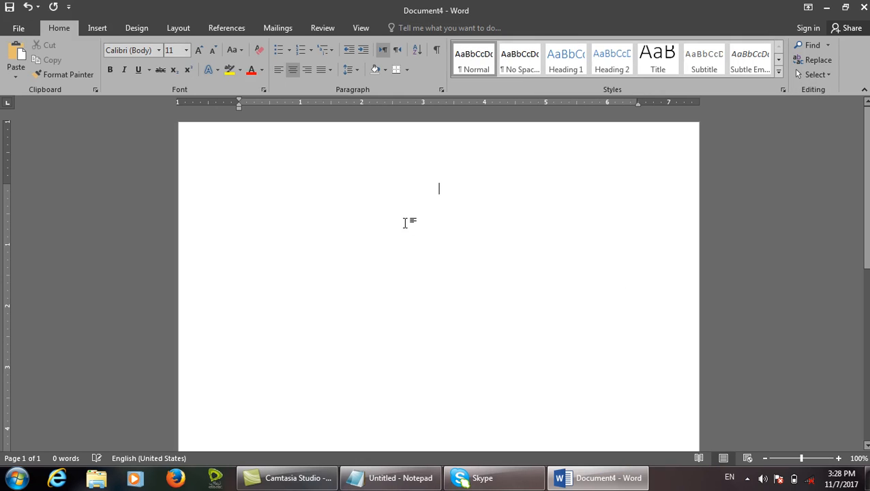
text(Dire)
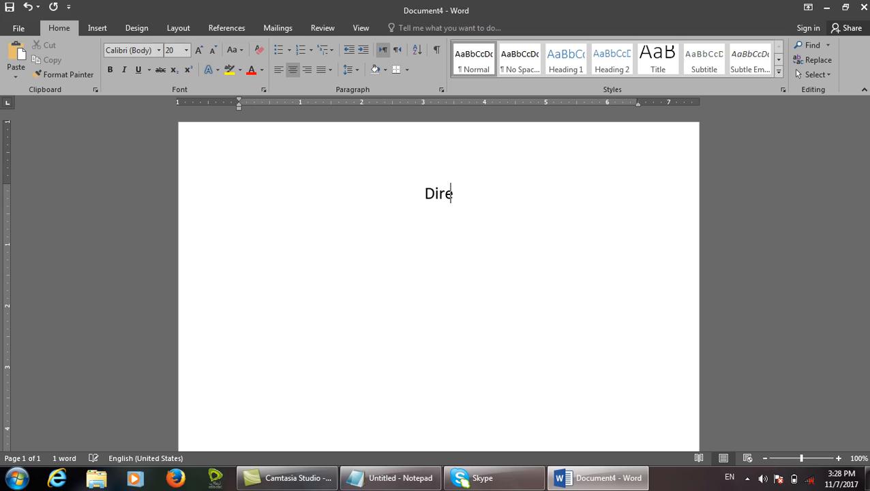
text(ctorAssista)
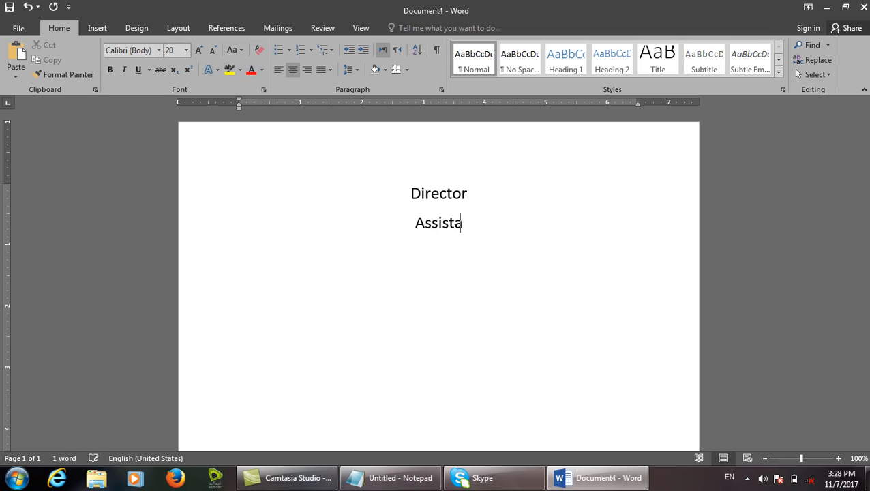
text(nt Wo)
key(BackSpace)
key(BackSpace)
text(employe)
key(Return)
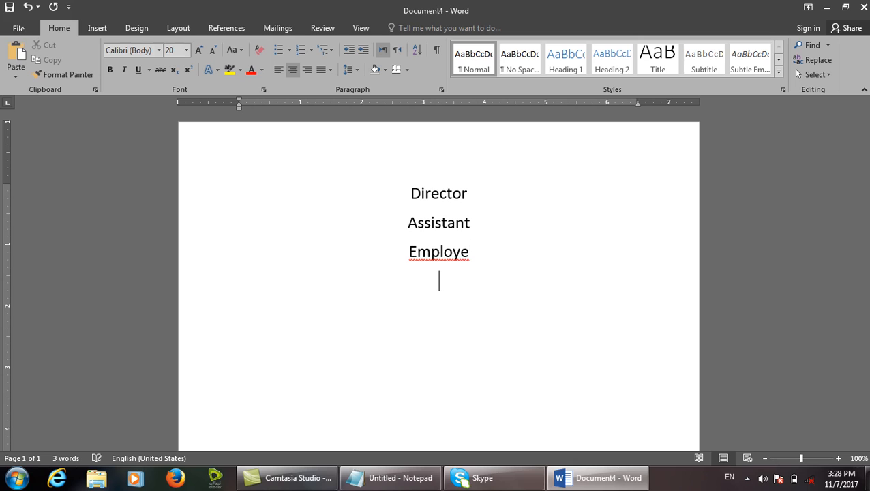
right_click(469, 254)
click(507, 270)
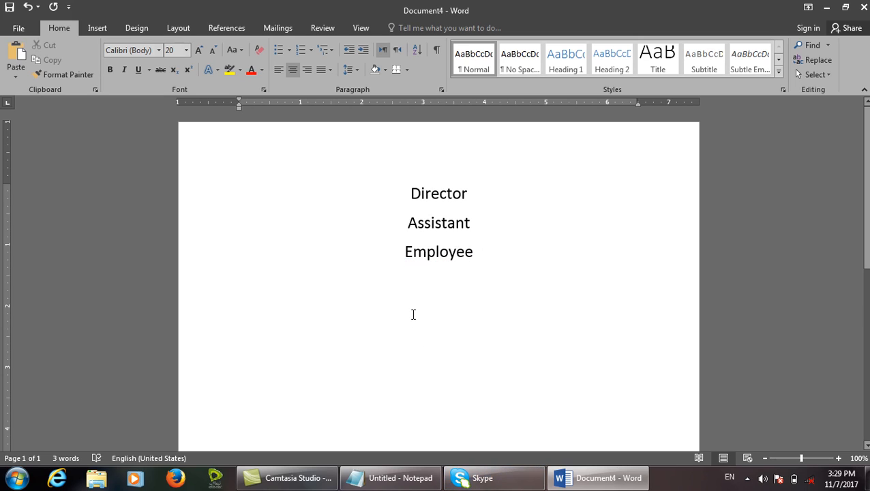
mouse_move(347, 133)
mouse_down()
mouse_move(512, 197)
mouse_move(531, 218)
mouse_up()
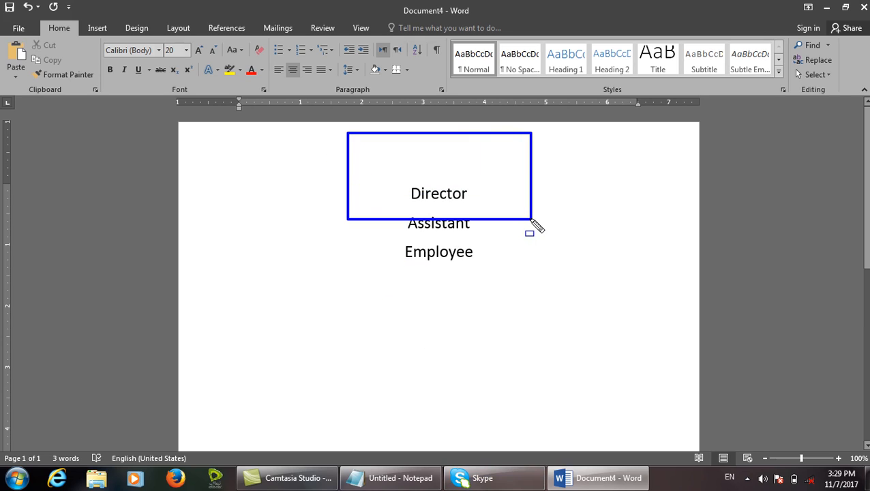
drag(199, 233, 347, 293)
drag(507, 229, 678, 295)
mouse_move(210, 328)
mouse_down()
mouse_move(298, 353)
mouse_move(374, 352)
mouse_up()
drag(400, 314, 485, 359)
drag(518, 302, 603, 353)
drag(641, 311, 695, 352)
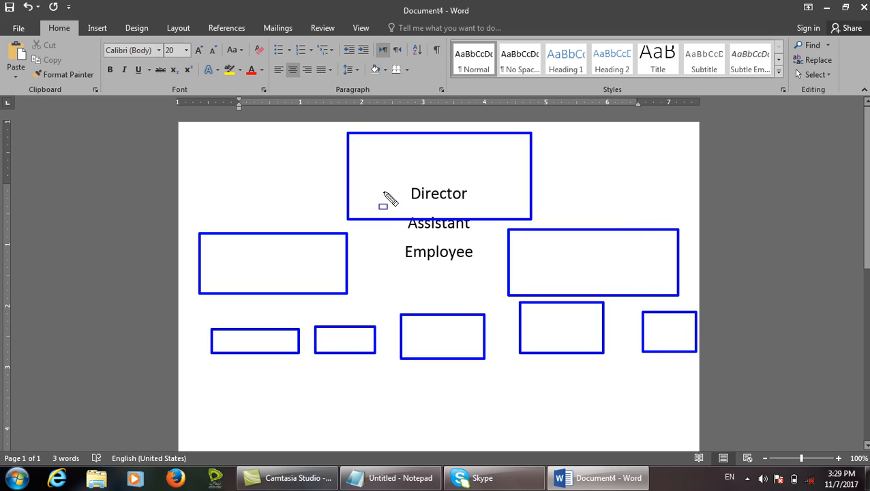
drag(175, 112, 728, 361)
key(Escape)
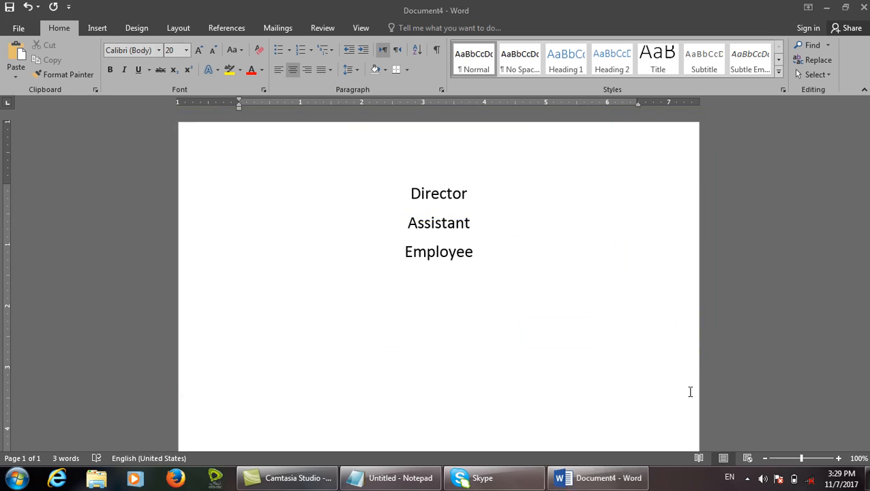
Open the SmartArt graphic chooser and browse its List, Process, Cycle, Hierarchy and Relationship layouts
click(96, 27)
click(218, 45)
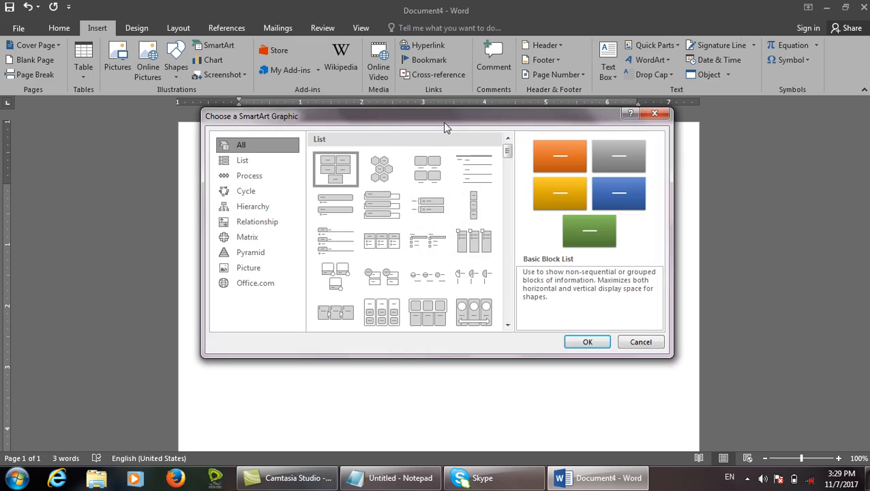
drag(444, 127, 527, 42)
click(343, 75)
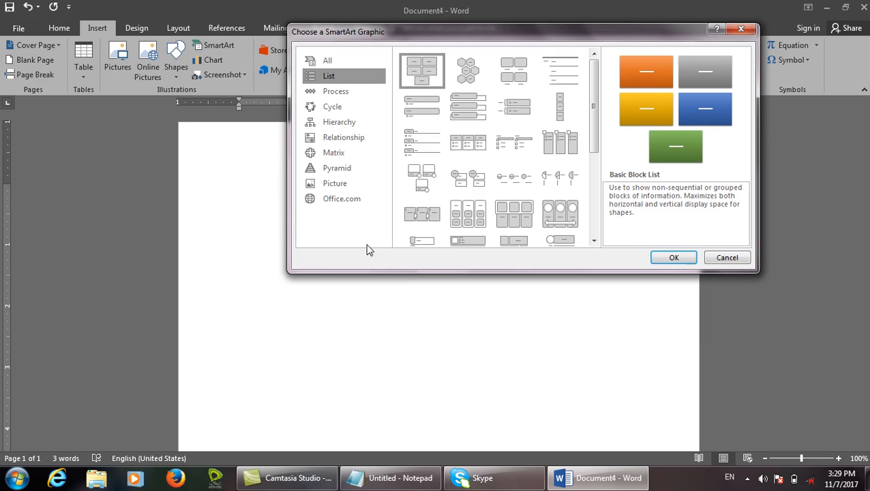
click(365, 104)
click(363, 92)
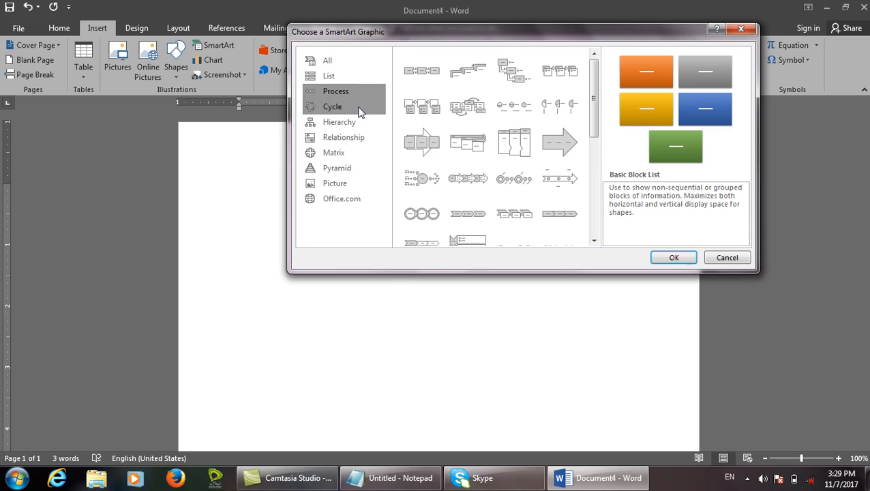
click(360, 109)
click(343, 124)
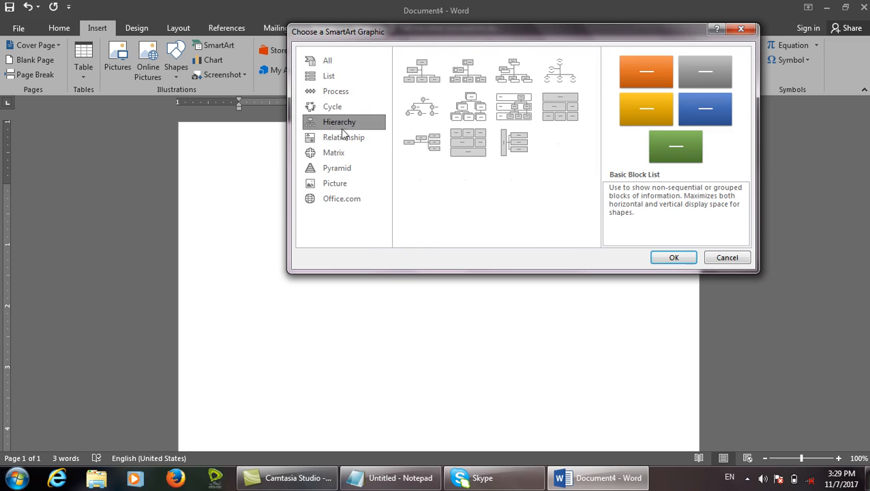
click(353, 137)
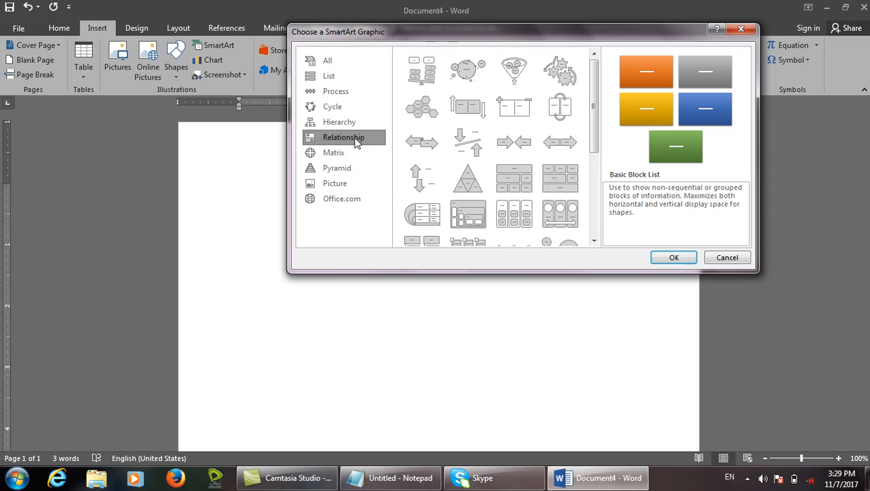
Insert a Basic Cycle SmartArt graphic from the Cycle layouts into the document with the three job titles
click(332, 77)
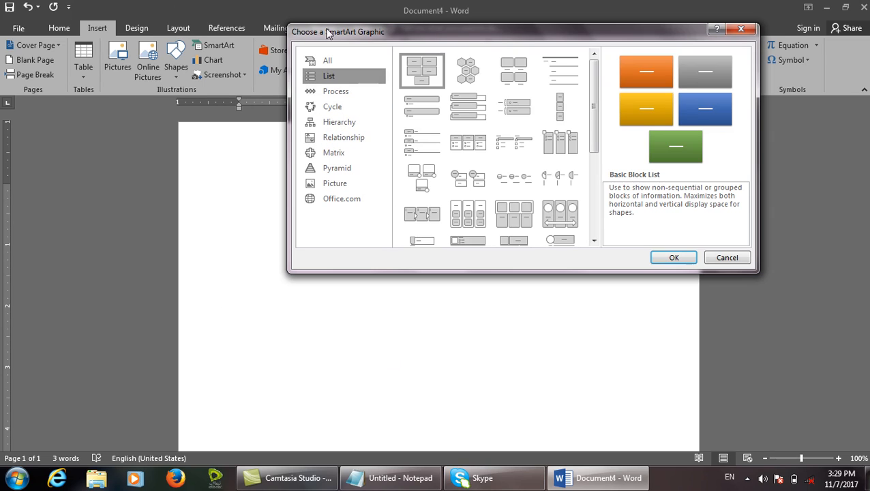
click(350, 93)
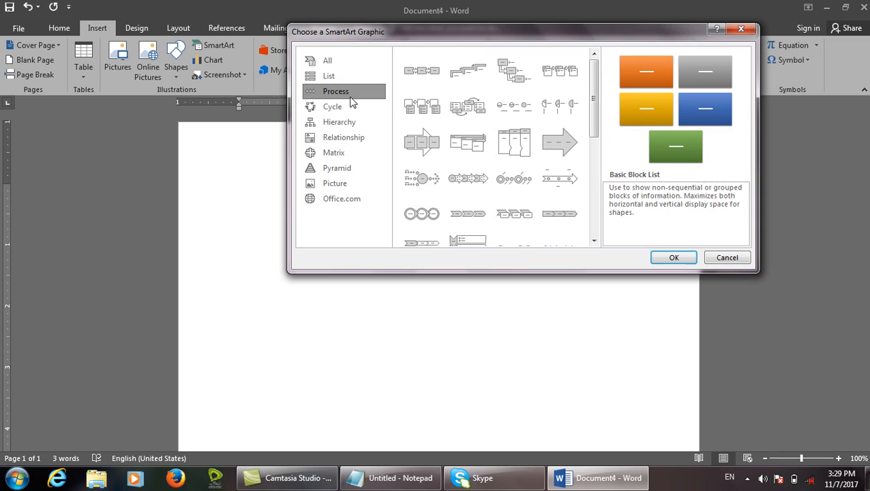
click(349, 103)
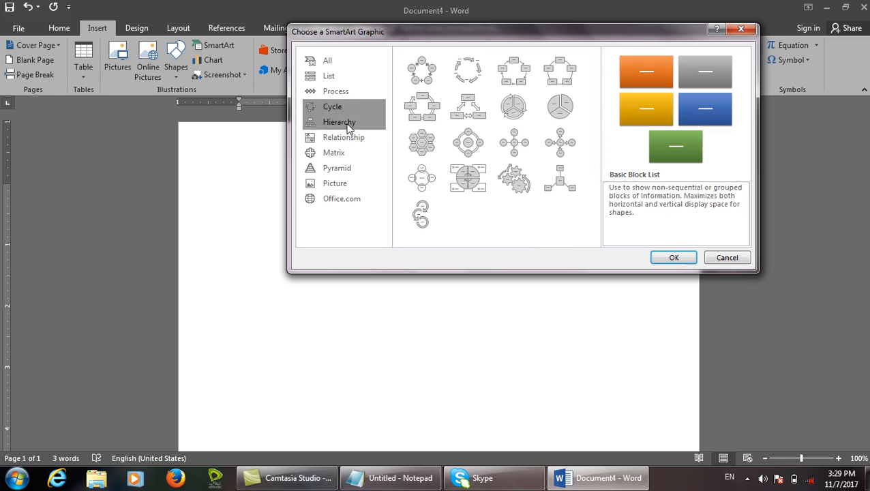
click(437, 79)
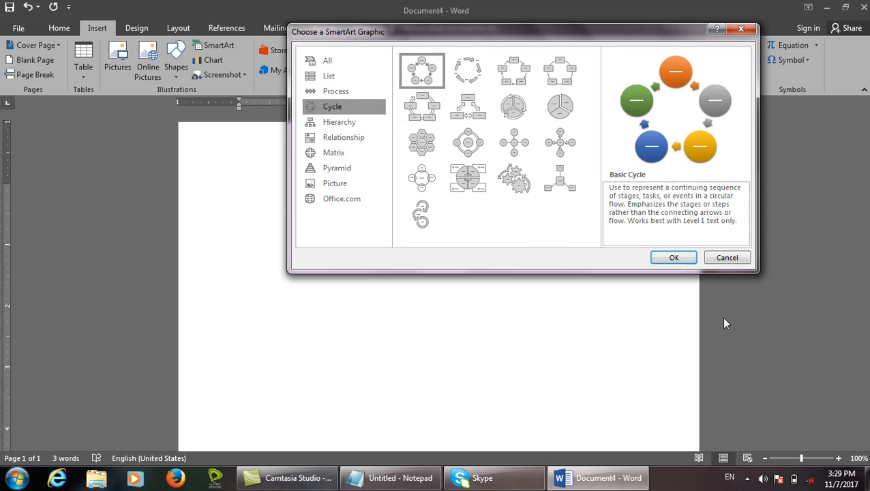
click(674, 257)
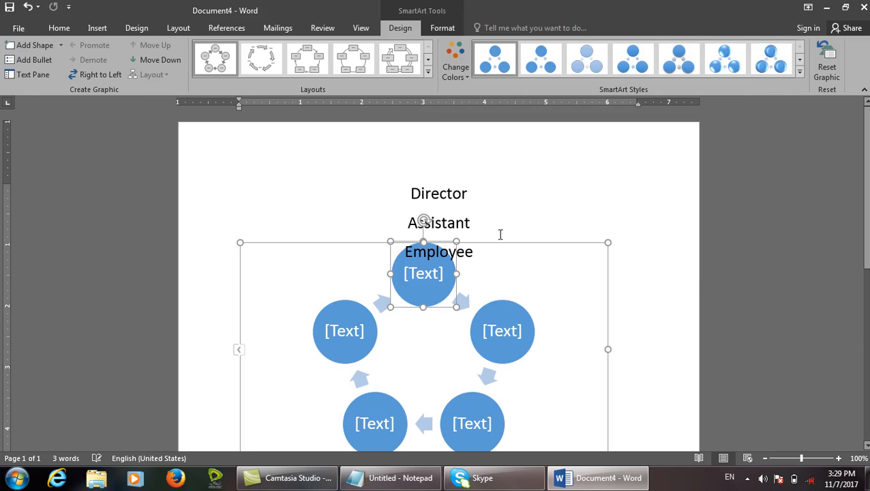
Delete the document's entire content, including the three job titles and the SmartArt graphic
click(501, 233)
key(ctrl+a)
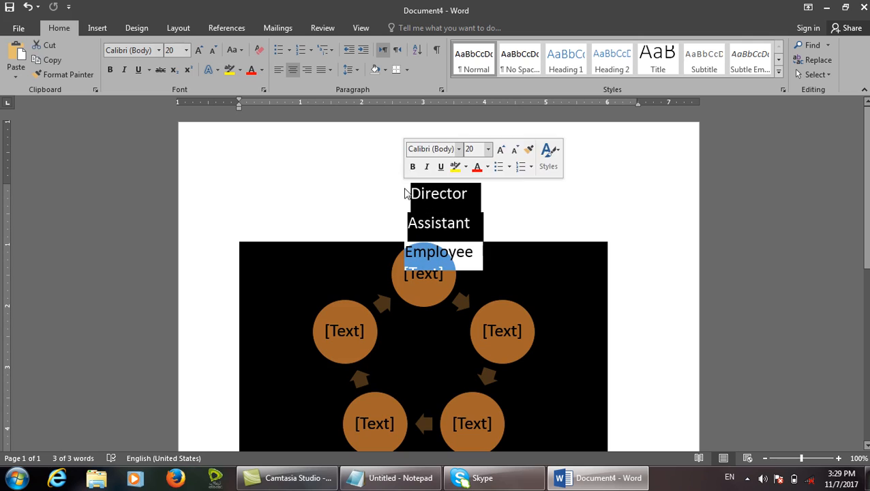
key(Delete)
Insert a Basic Cycle SmartArt graphic from the Cycle layouts into the empty document
click(97, 28)
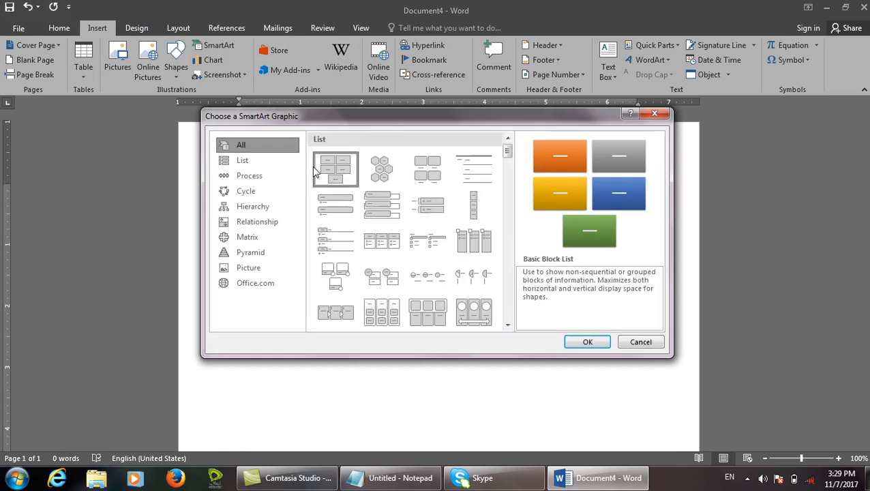
click(267, 191)
click(334, 154)
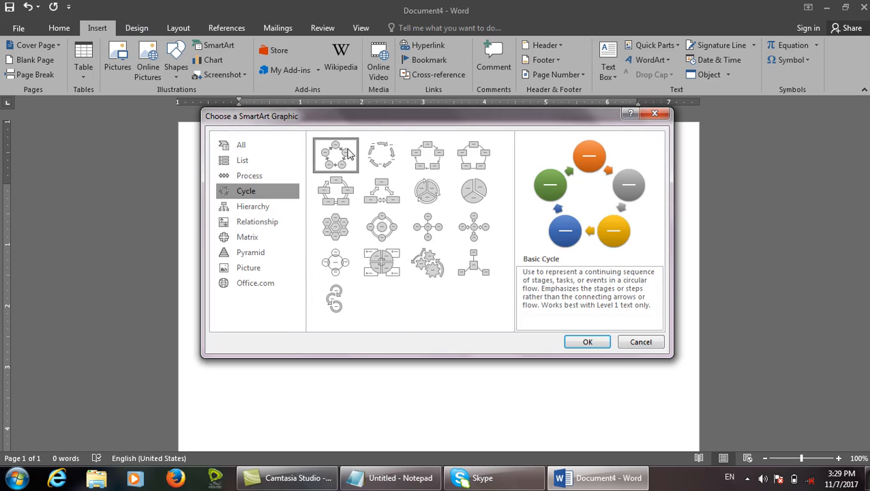
click(583, 341)
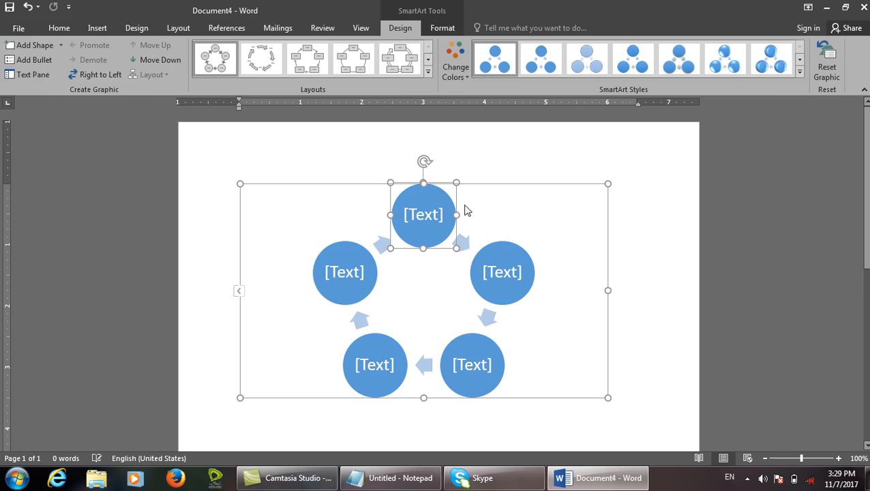
Label the cycle's top circle "Director" followed by the director's name, and enter "Assis" in the upper-left circle
click(435, 221)
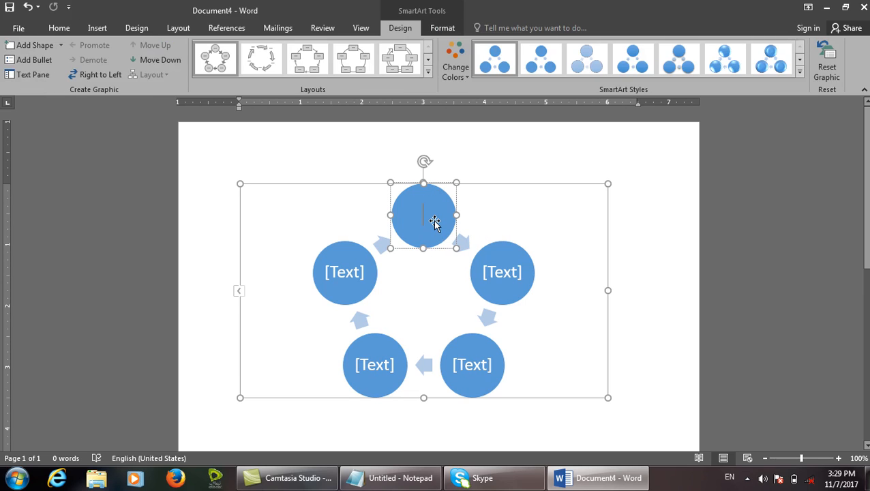
text(D)
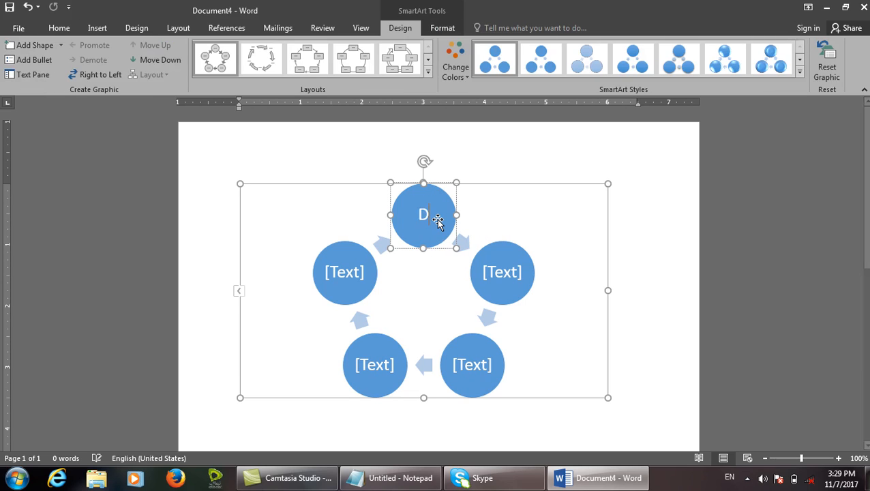
text(irector Ahmad)
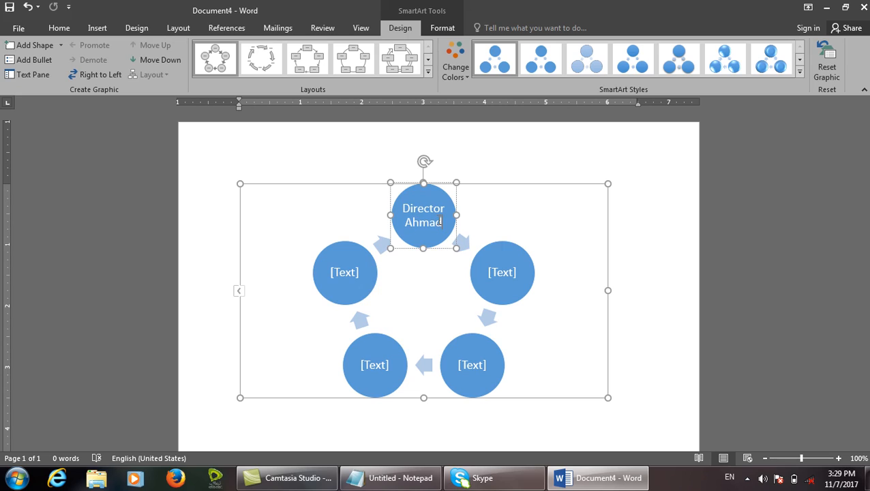
click(353, 276)
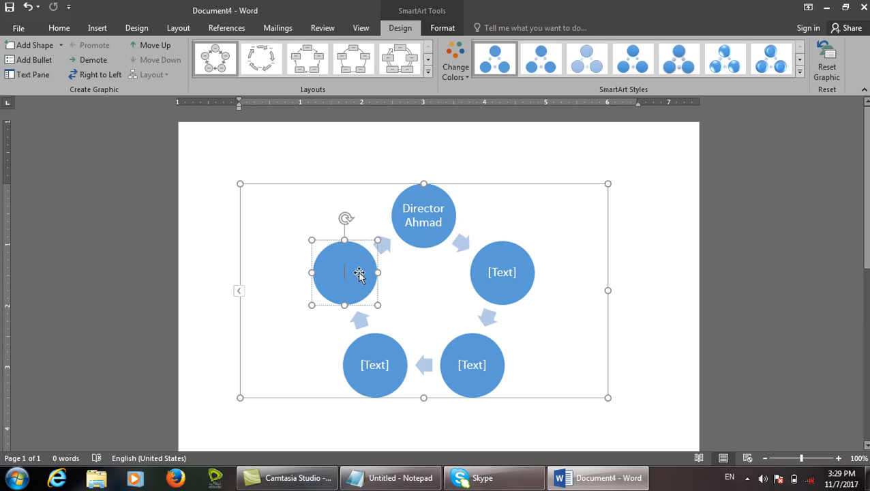
text(Assis)
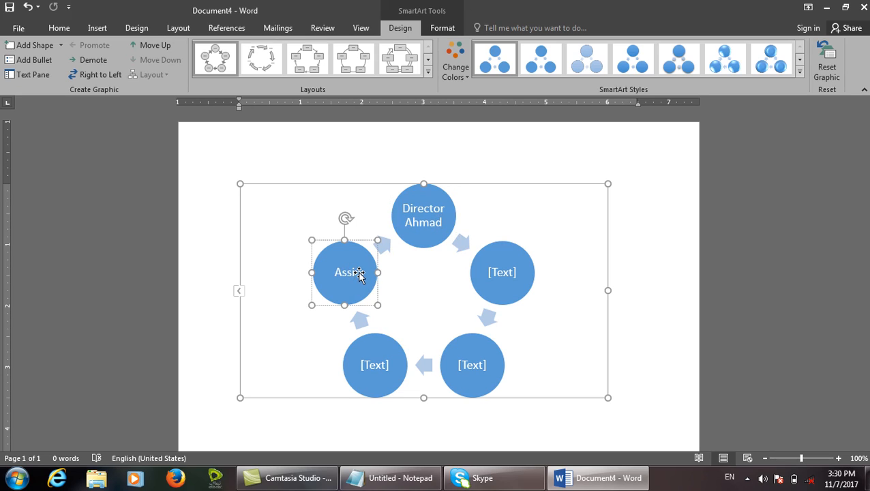